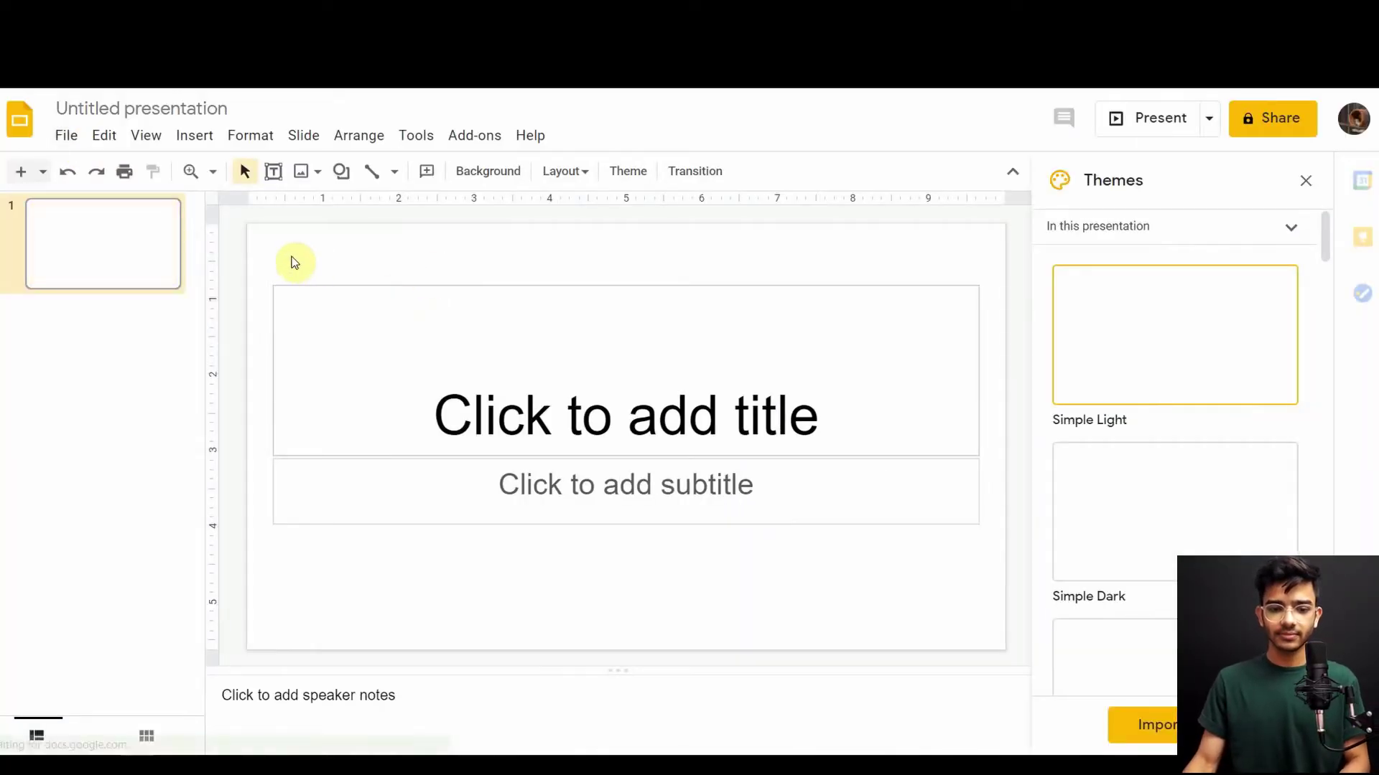
Box-select the title and subtitle placeholders and delete them, leaving a blank slide
drag(254, 256, 983, 587)
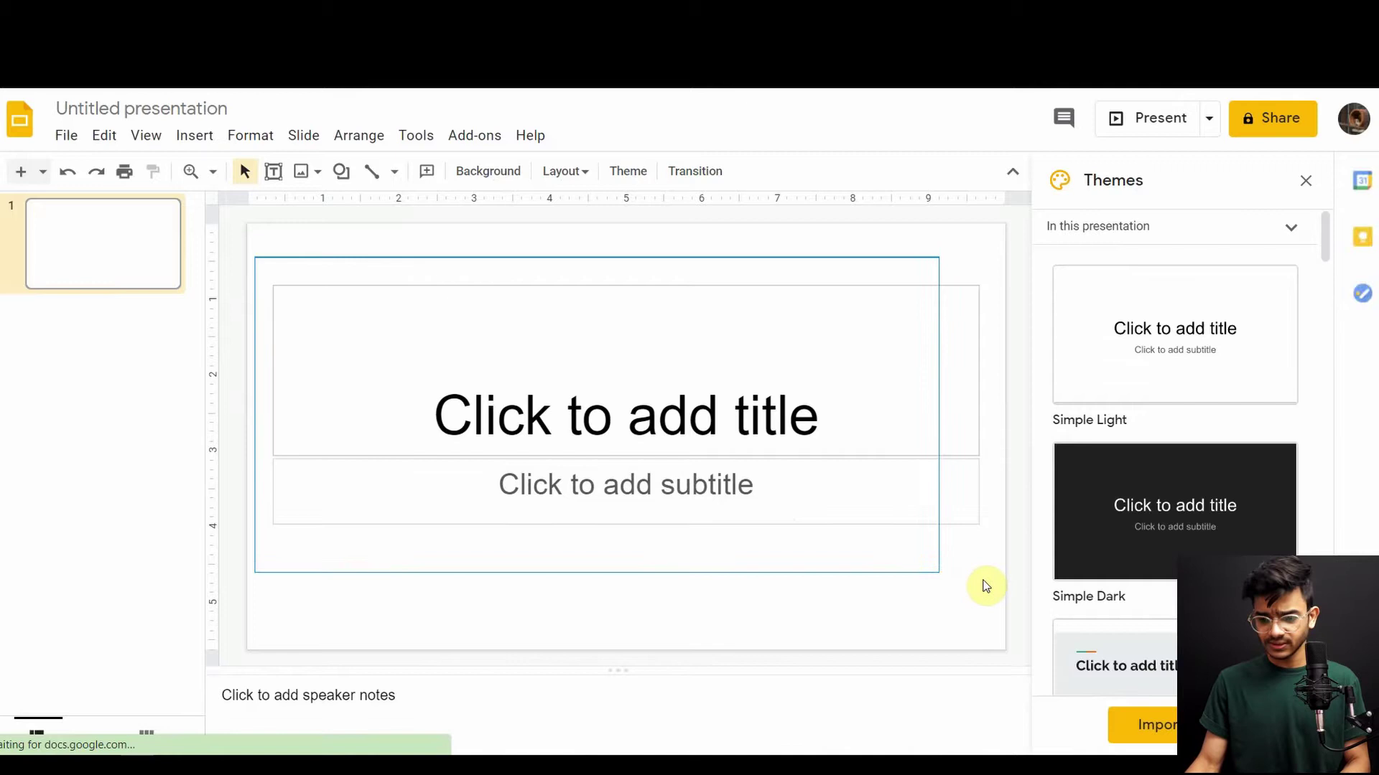
drag(984, 586, 999, 588)
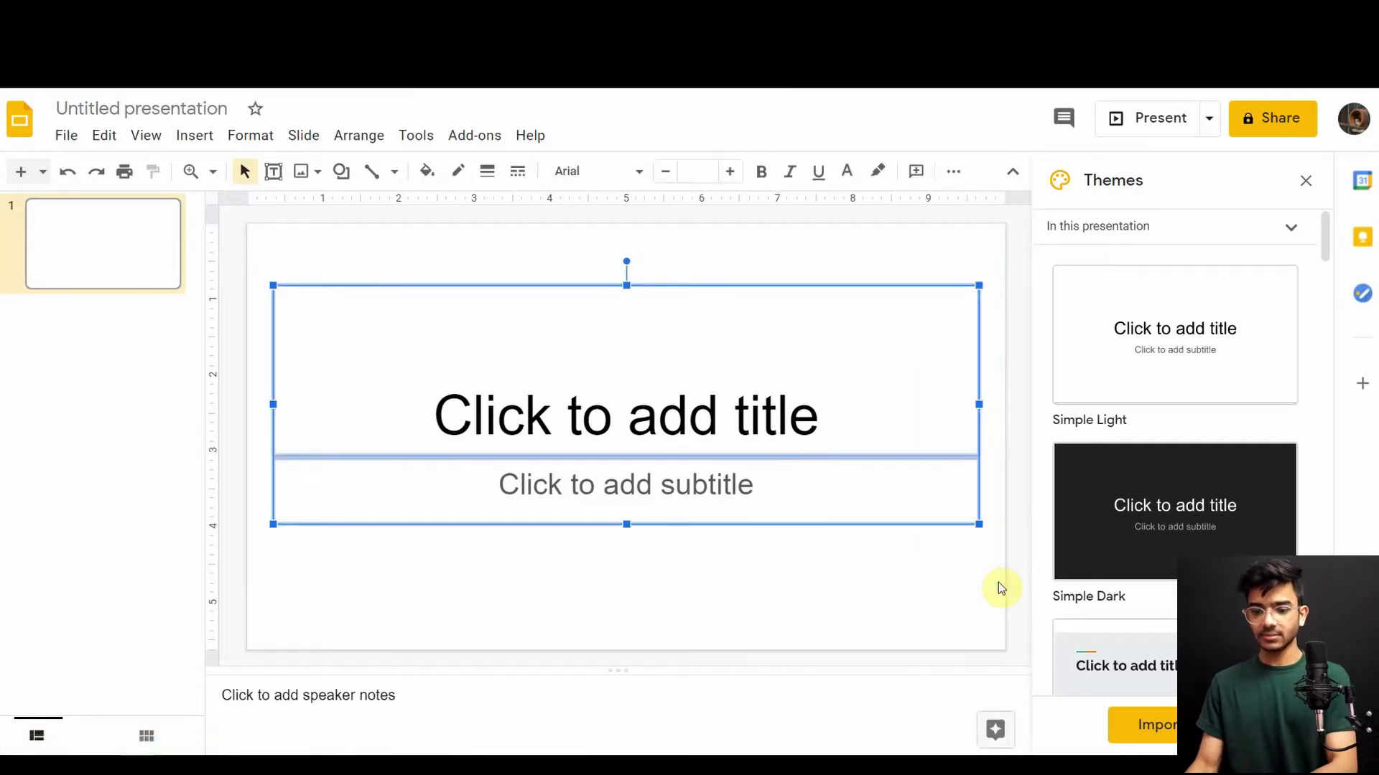
key(Delete)
Set a Custom page size of 1920 × 2400 pixels in Page setup
click(1305, 180)
text(Carousel Class)
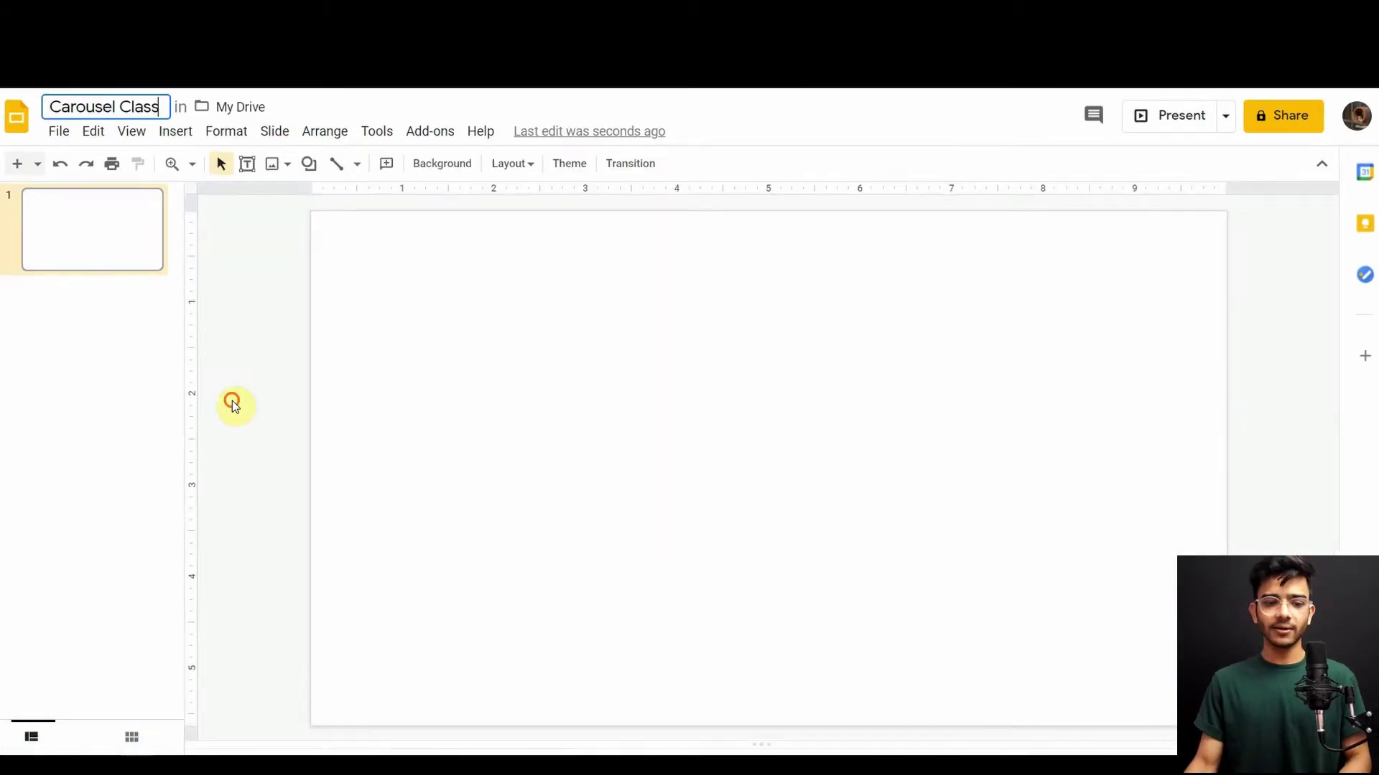
click(232, 402)
click(59, 131)
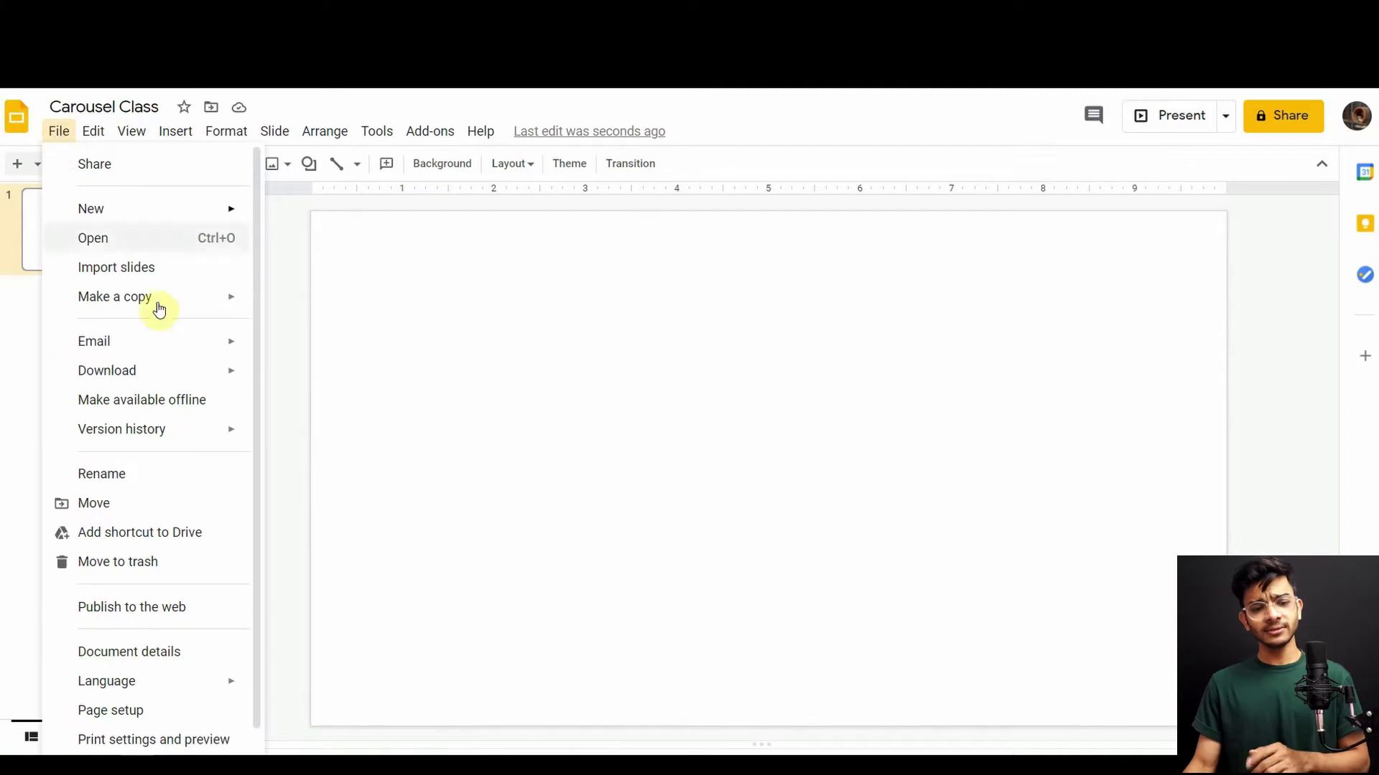
click(112, 710)
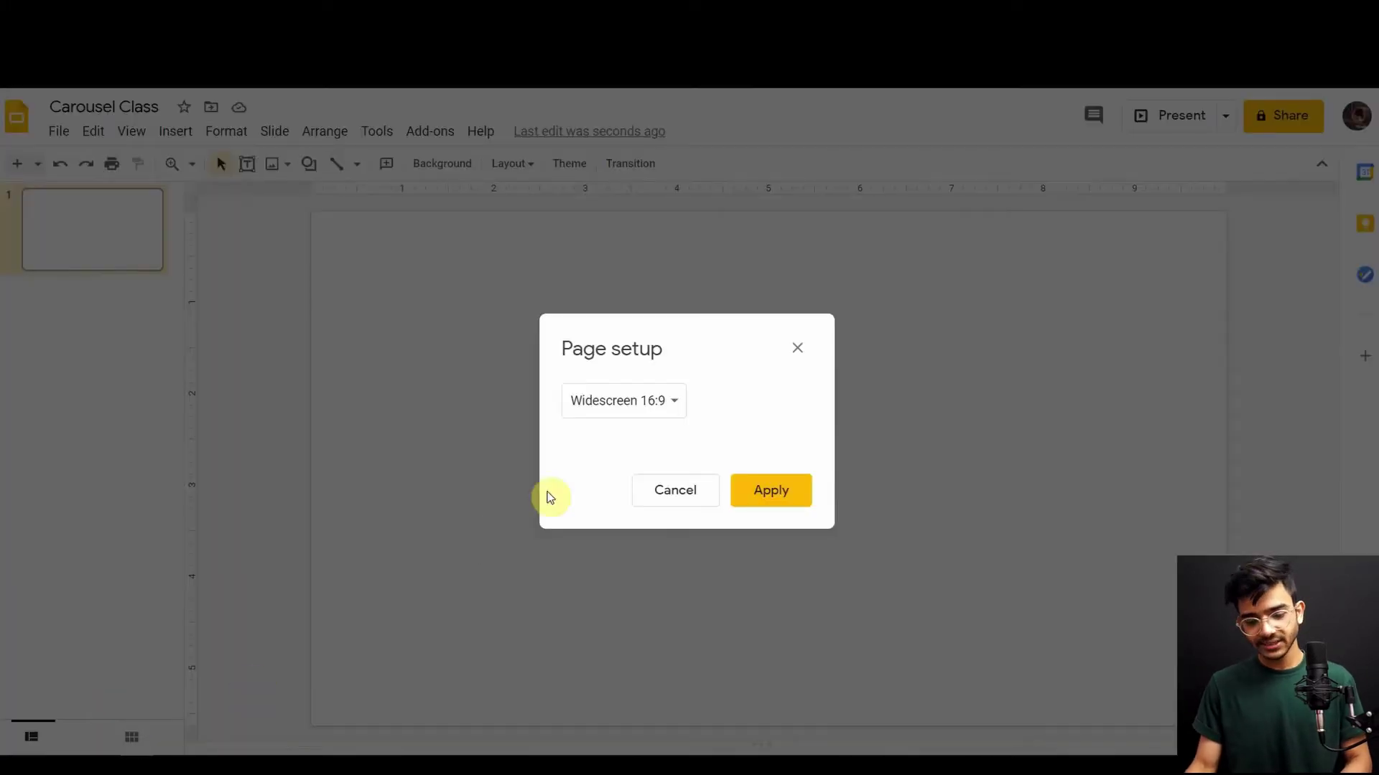
click(645, 399)
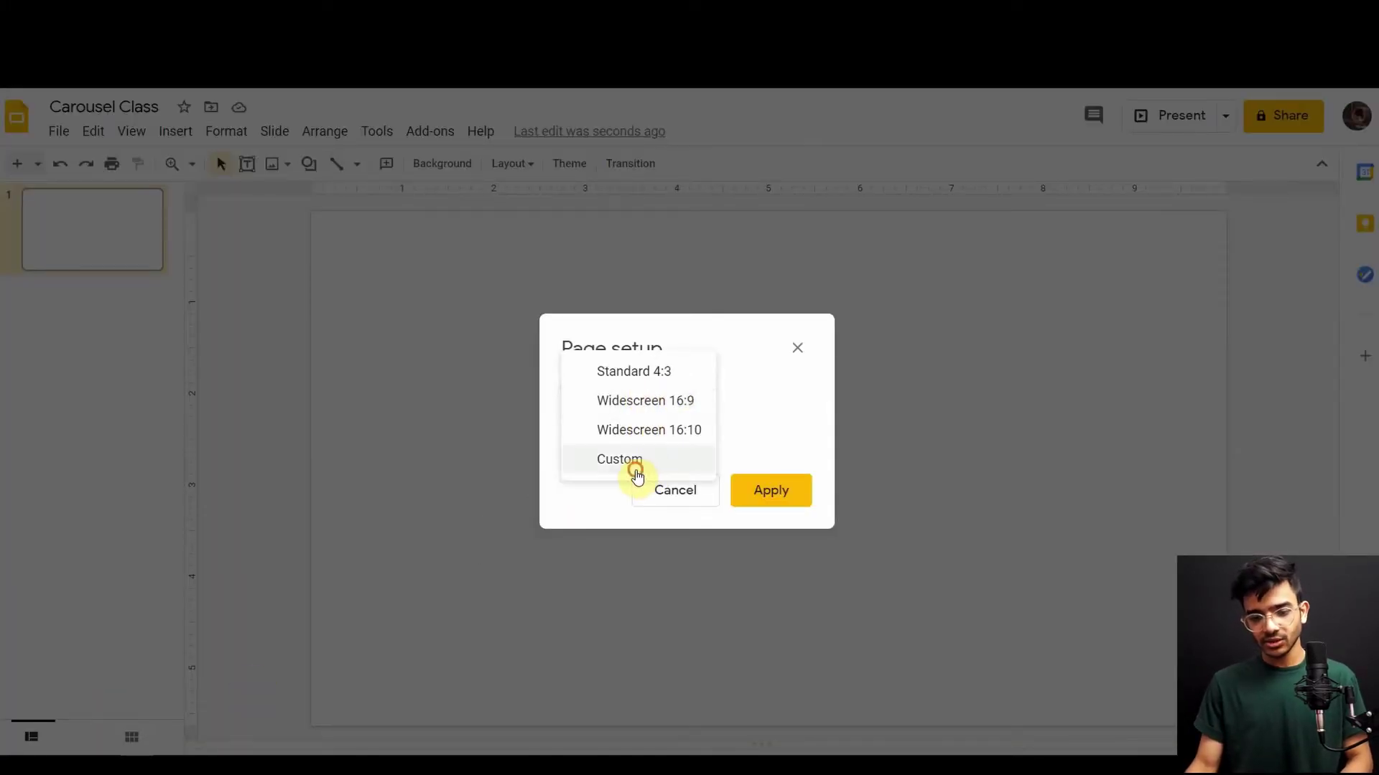
click(636, 471)
click(767, 466)
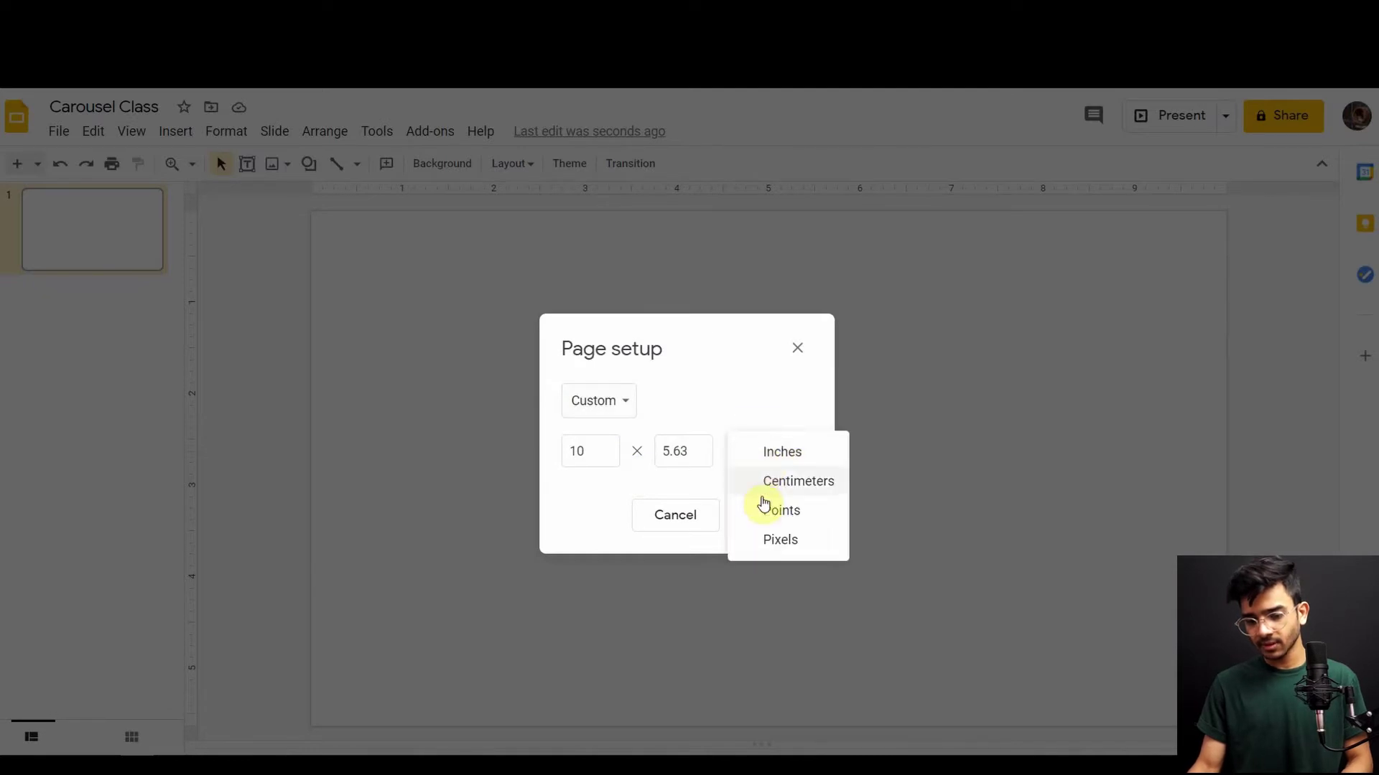
click(766, 540)
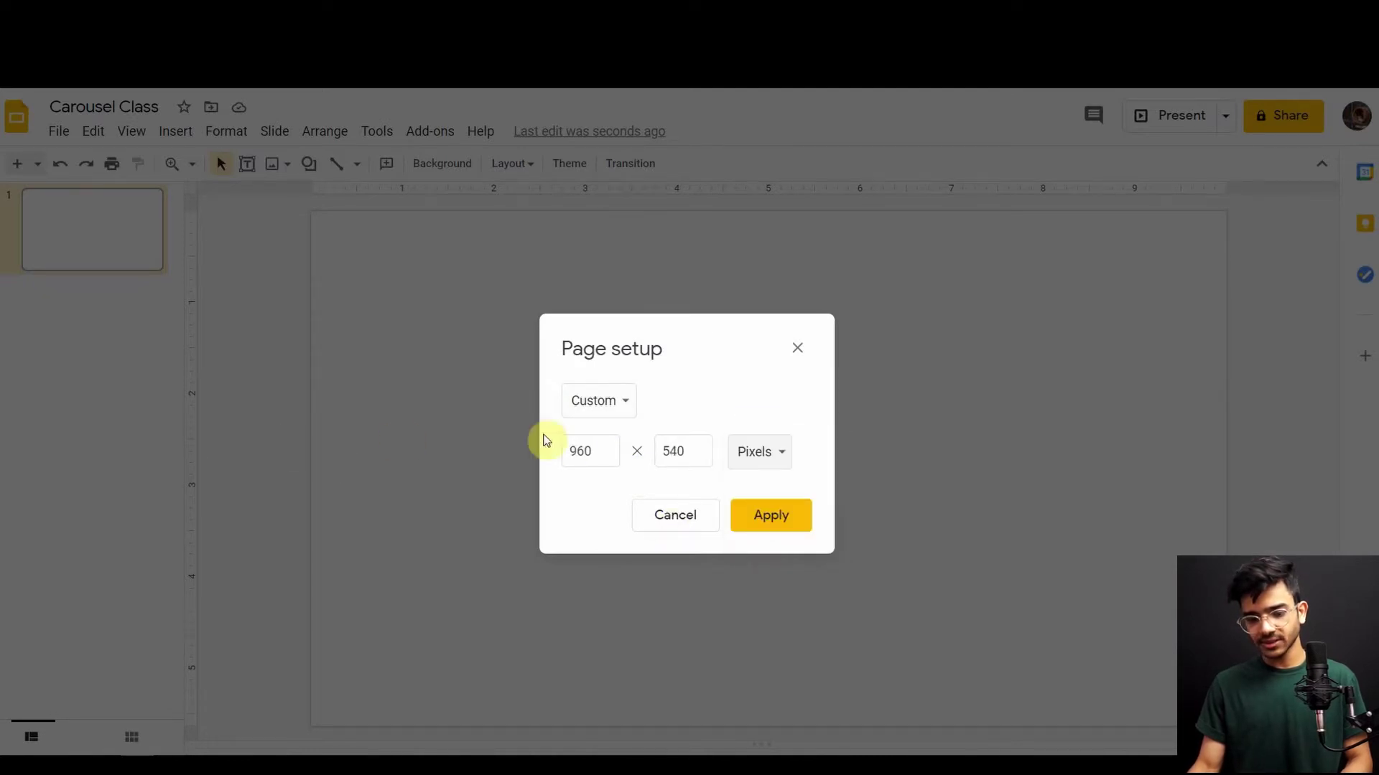
click(610, 452)
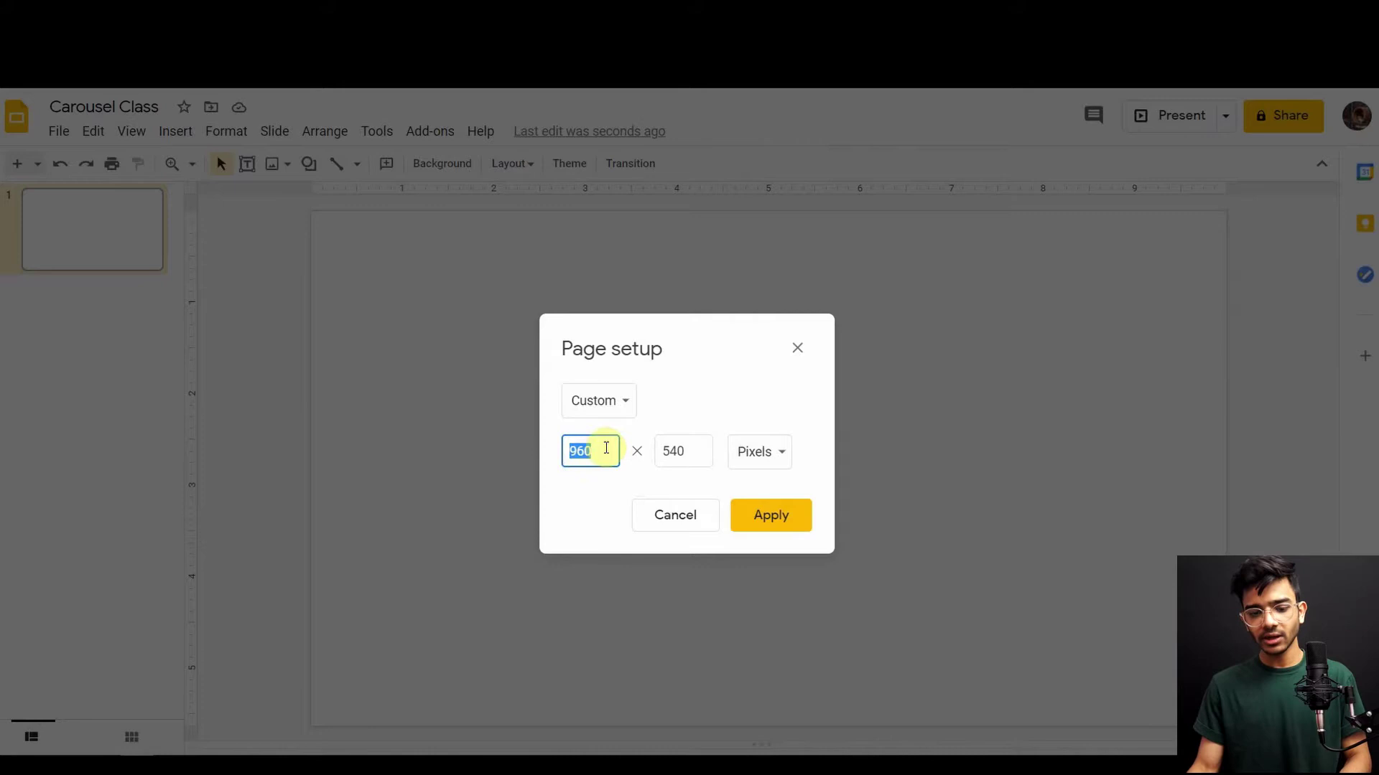
click(606, 450)
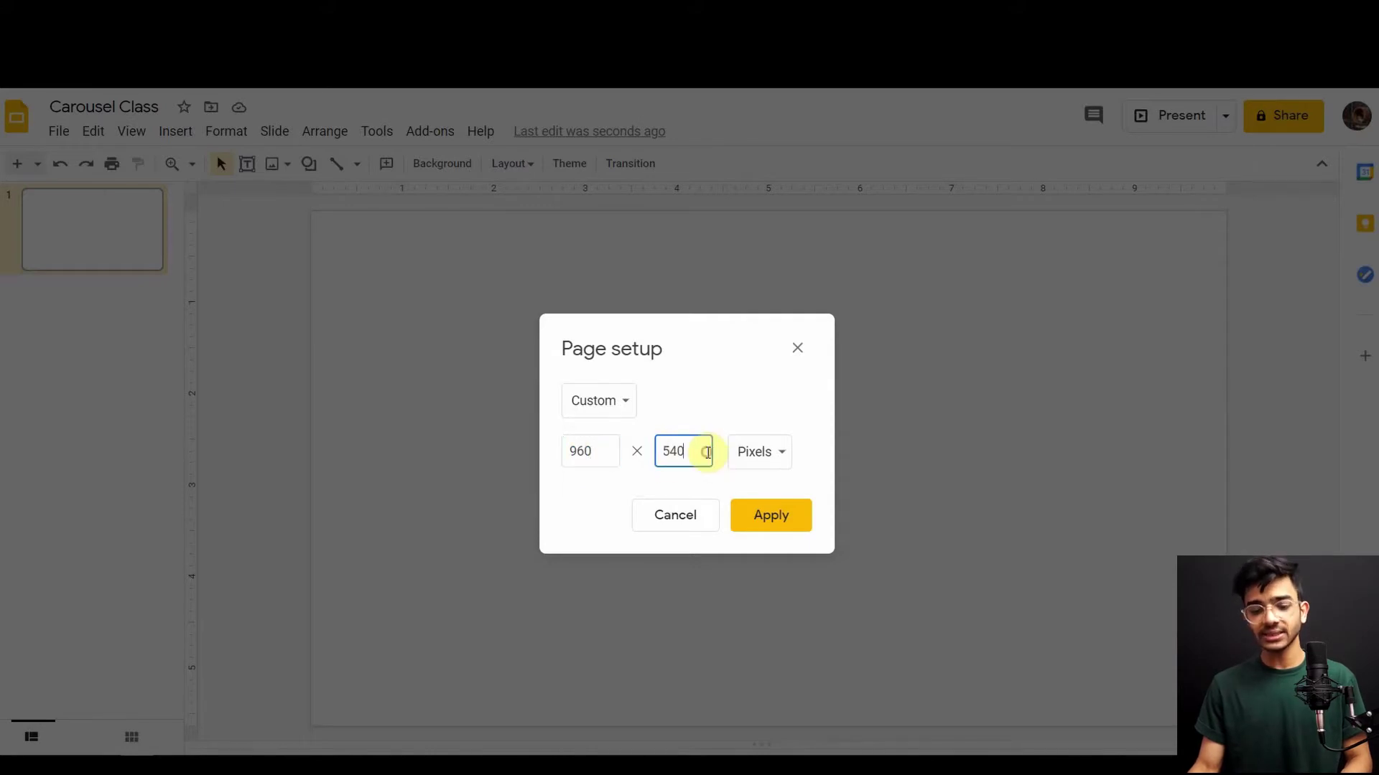
drag(598, 452, 565, 451)
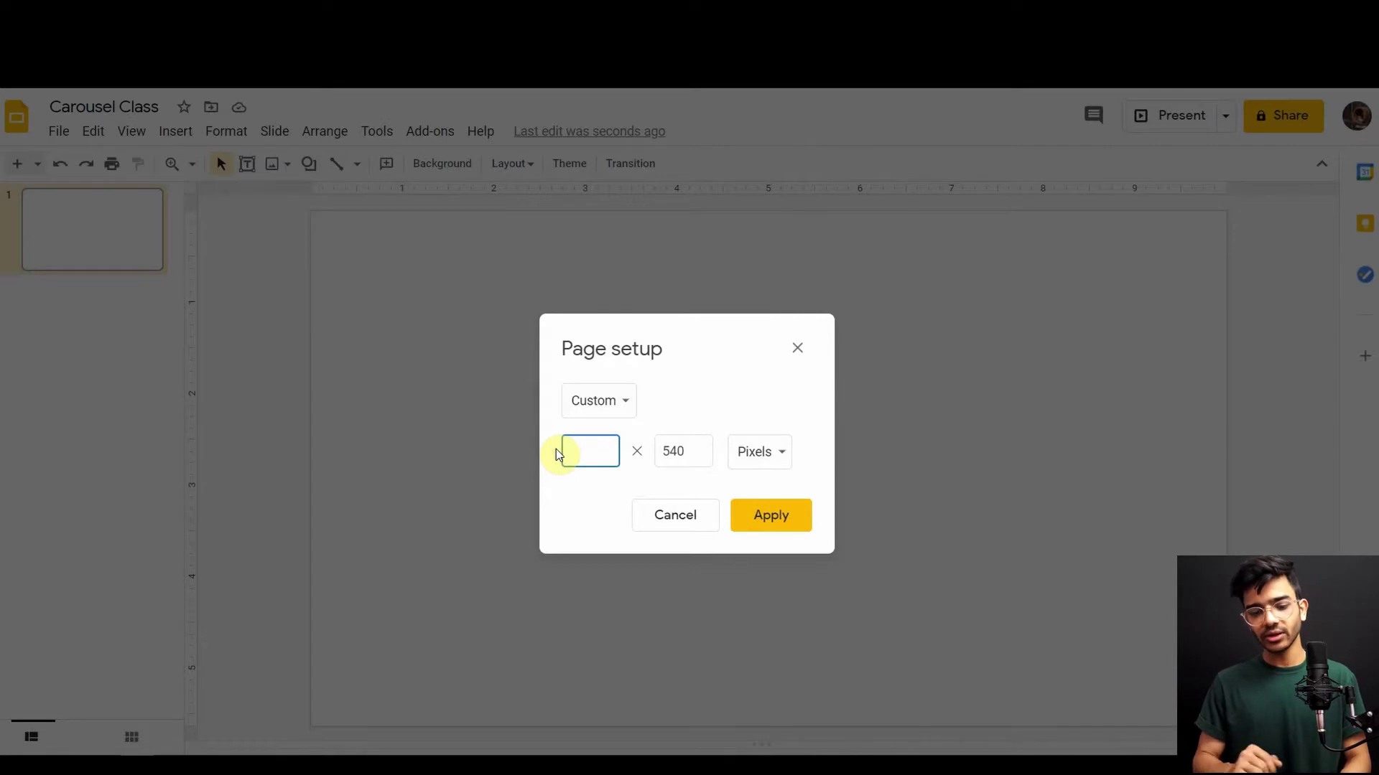
text(1920)
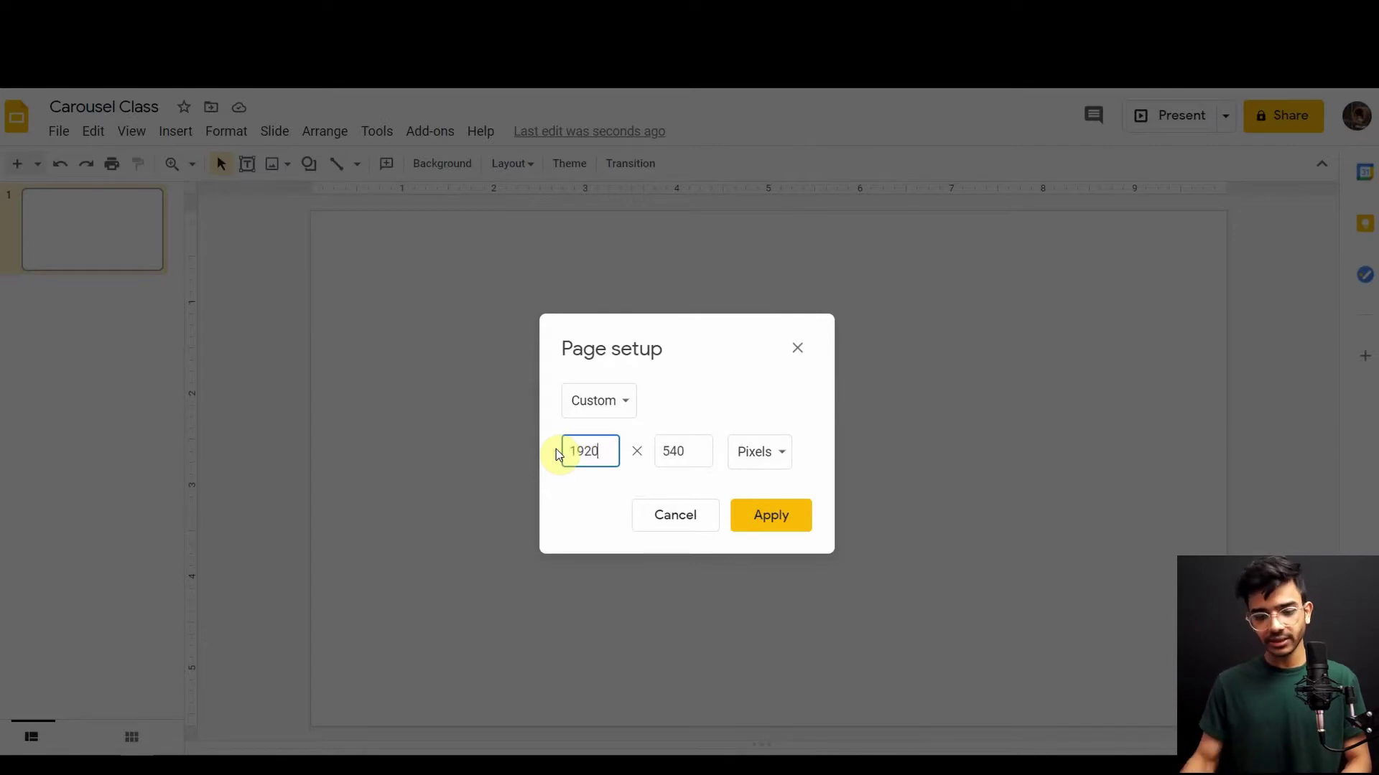
click(699, 451)
drag(700, 451, 645, 456)
text(2400)
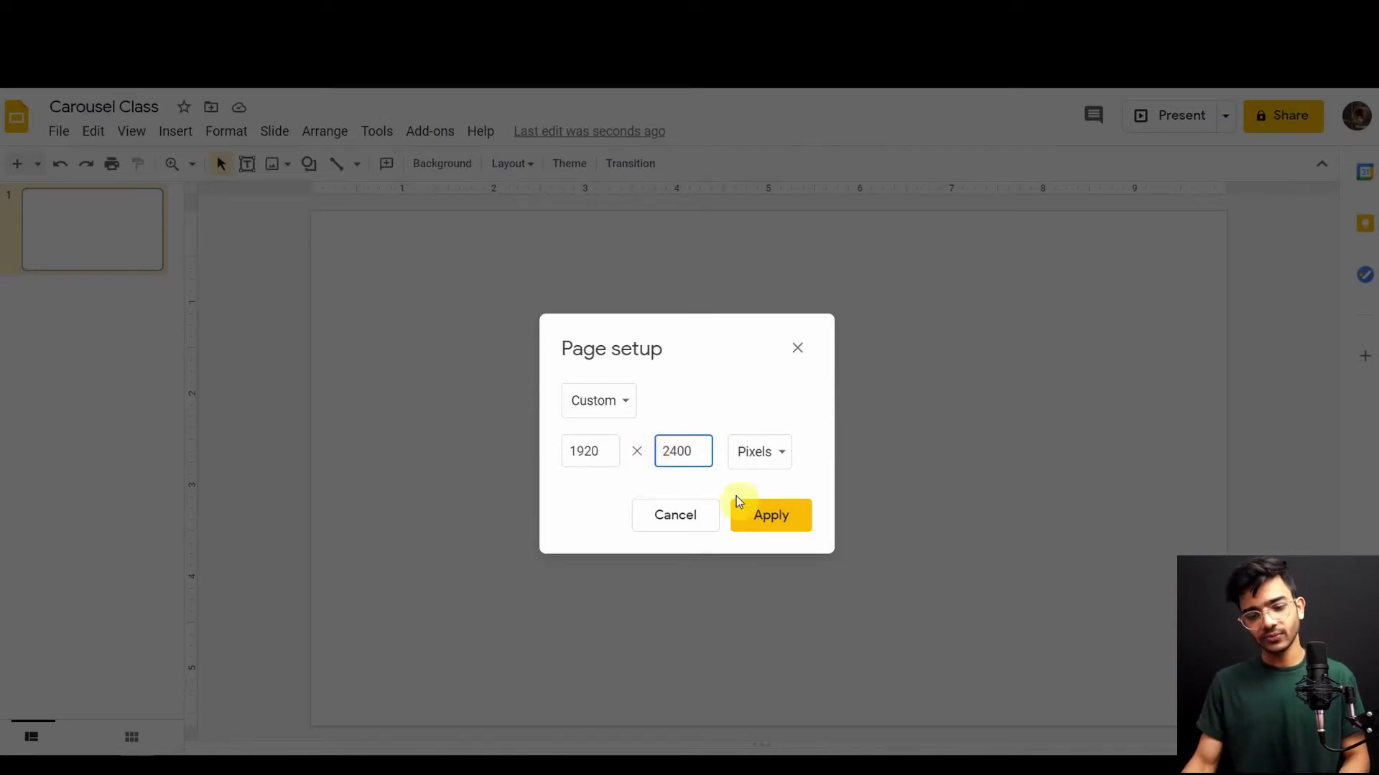
click(758, 516)
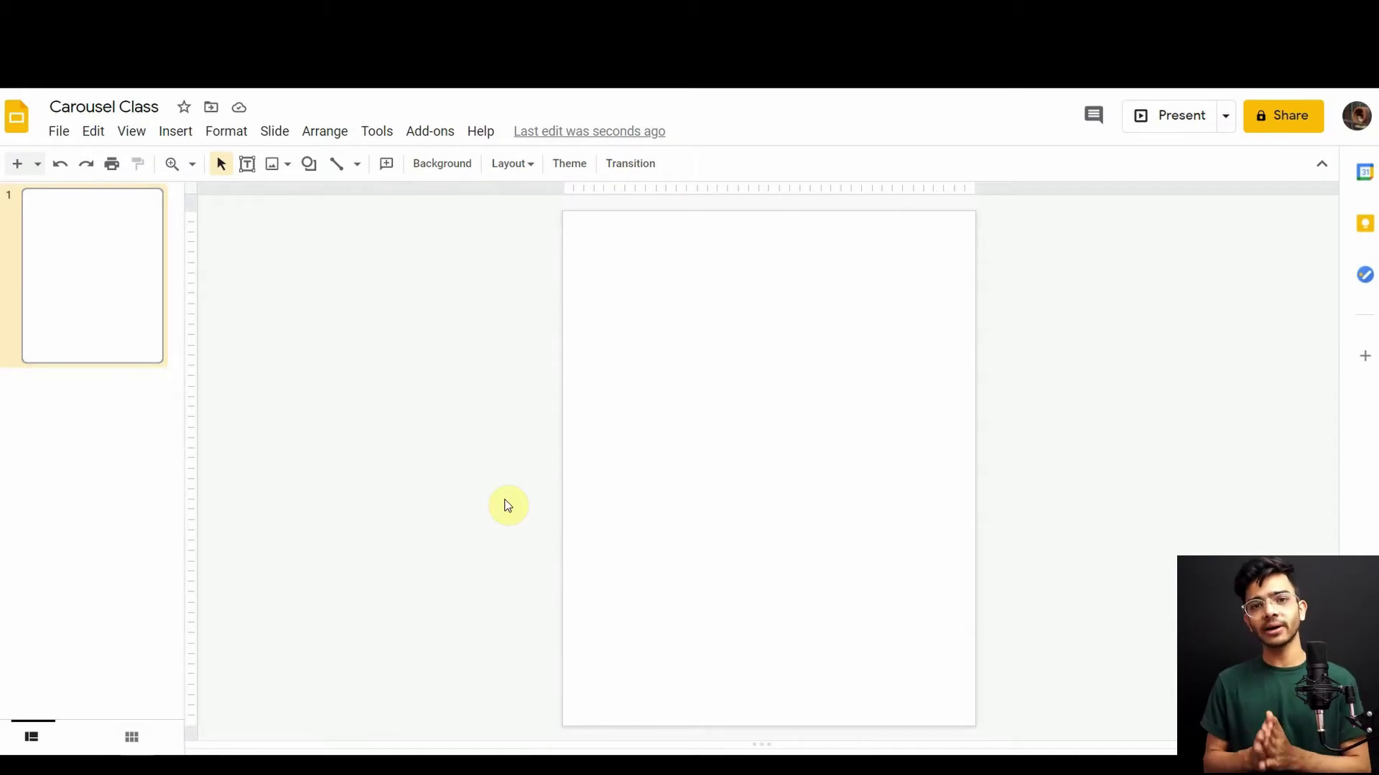
Change the slide background colour to solid black
click(450, 165)
click(807, 369)
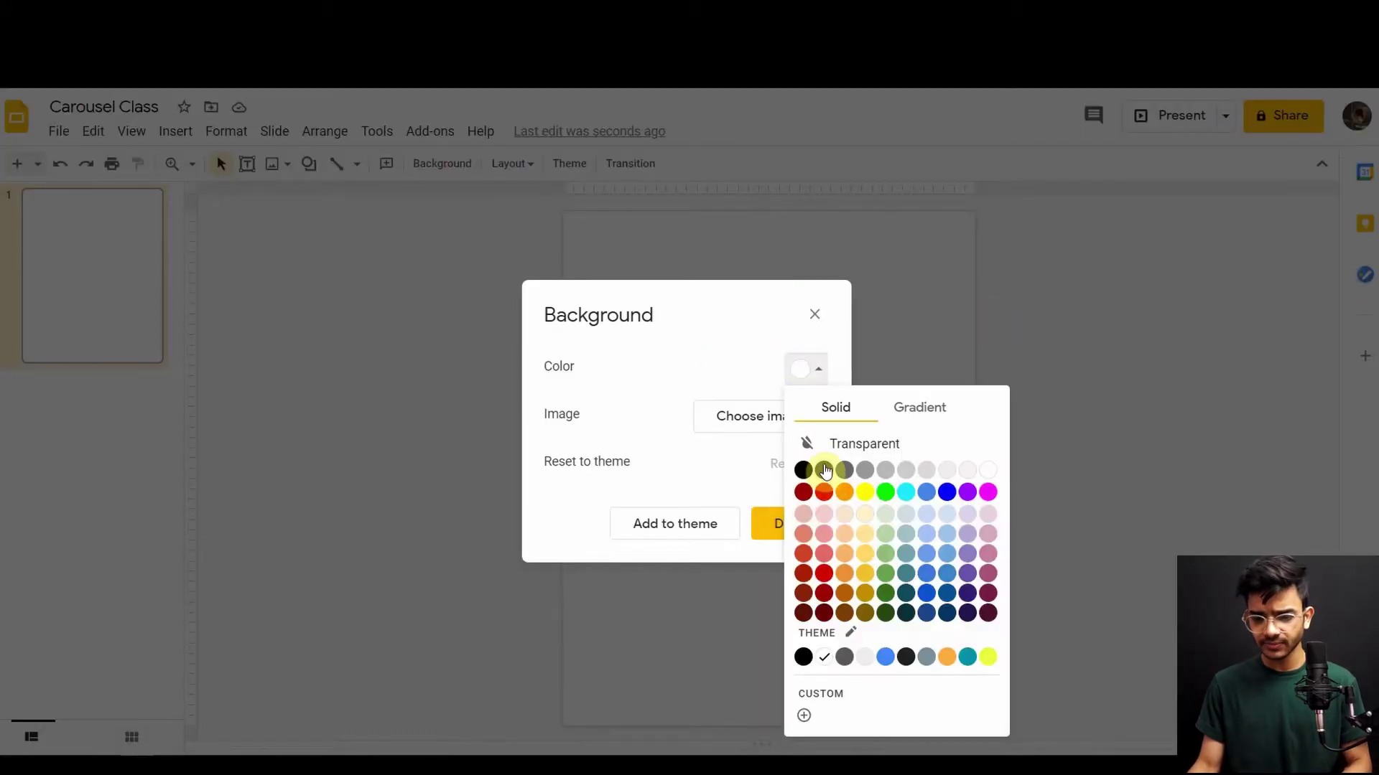
click(802, 471)
click(794, 526)
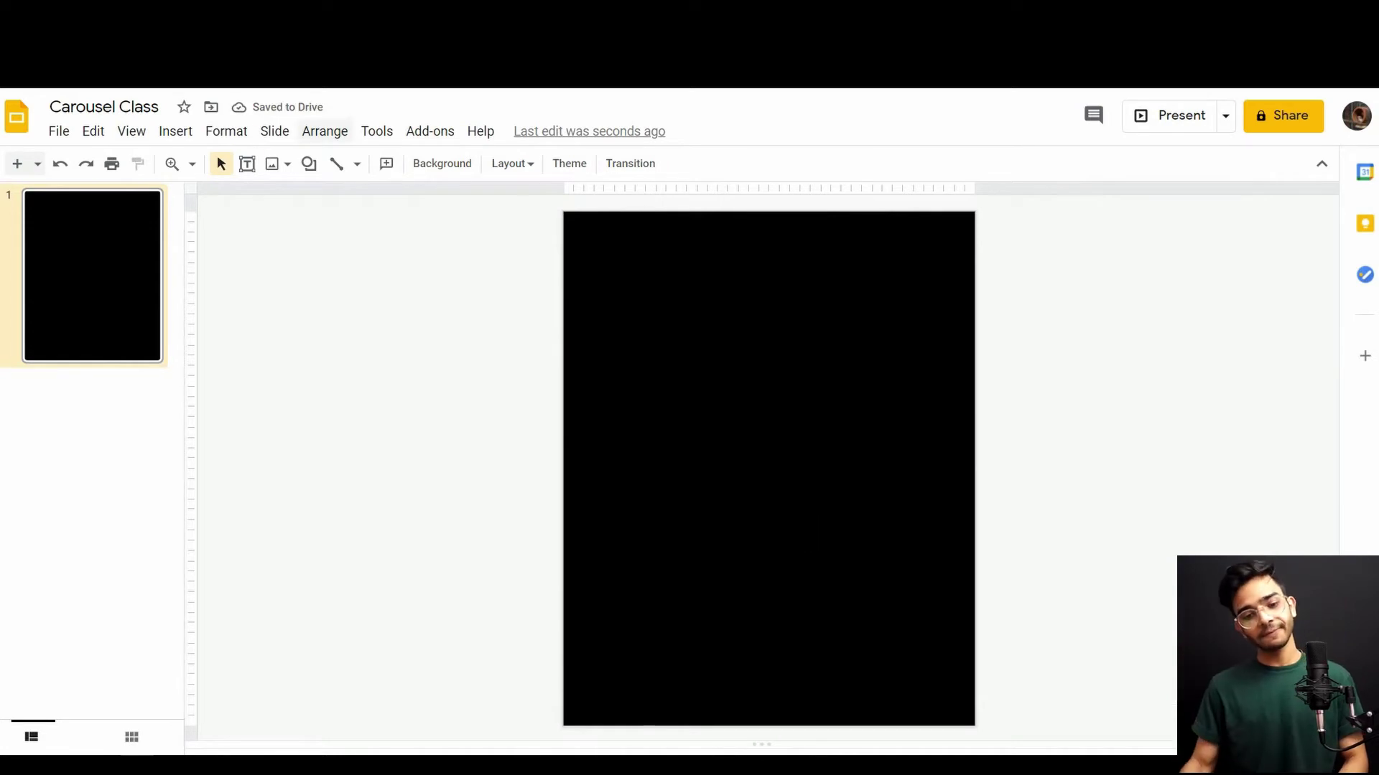
Show the centre guides crossing the slide using the canvas context menu's Guides option
right_click(250, 291)
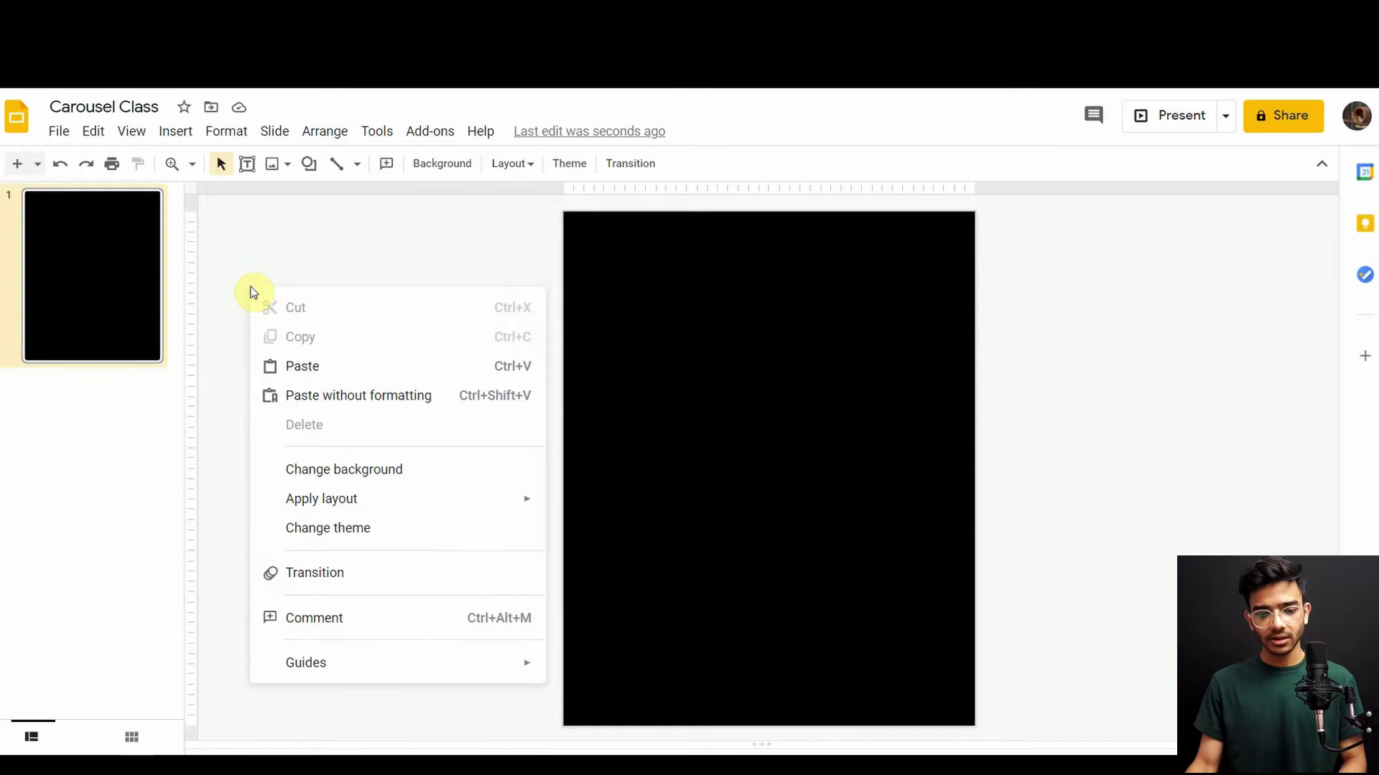
mouse_move(305, 662)
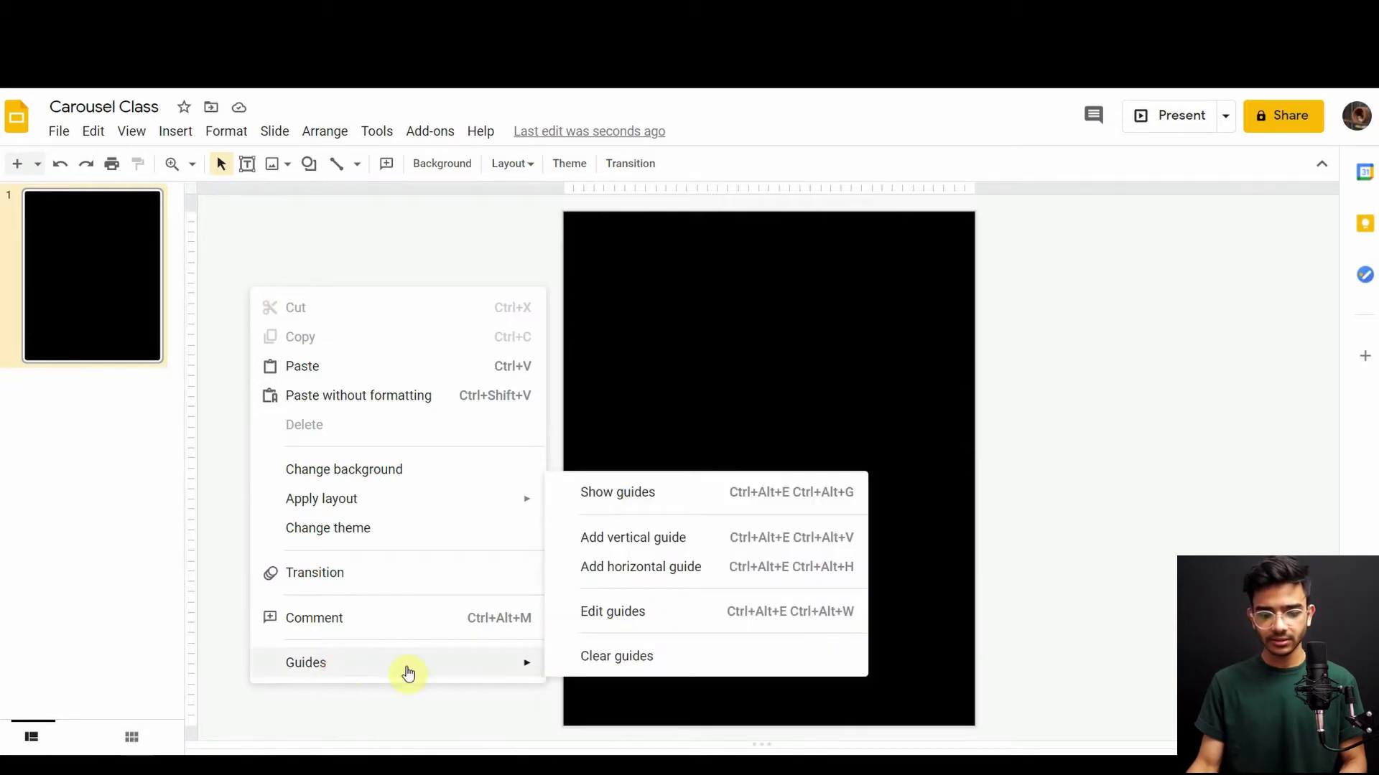
click(609, 495)
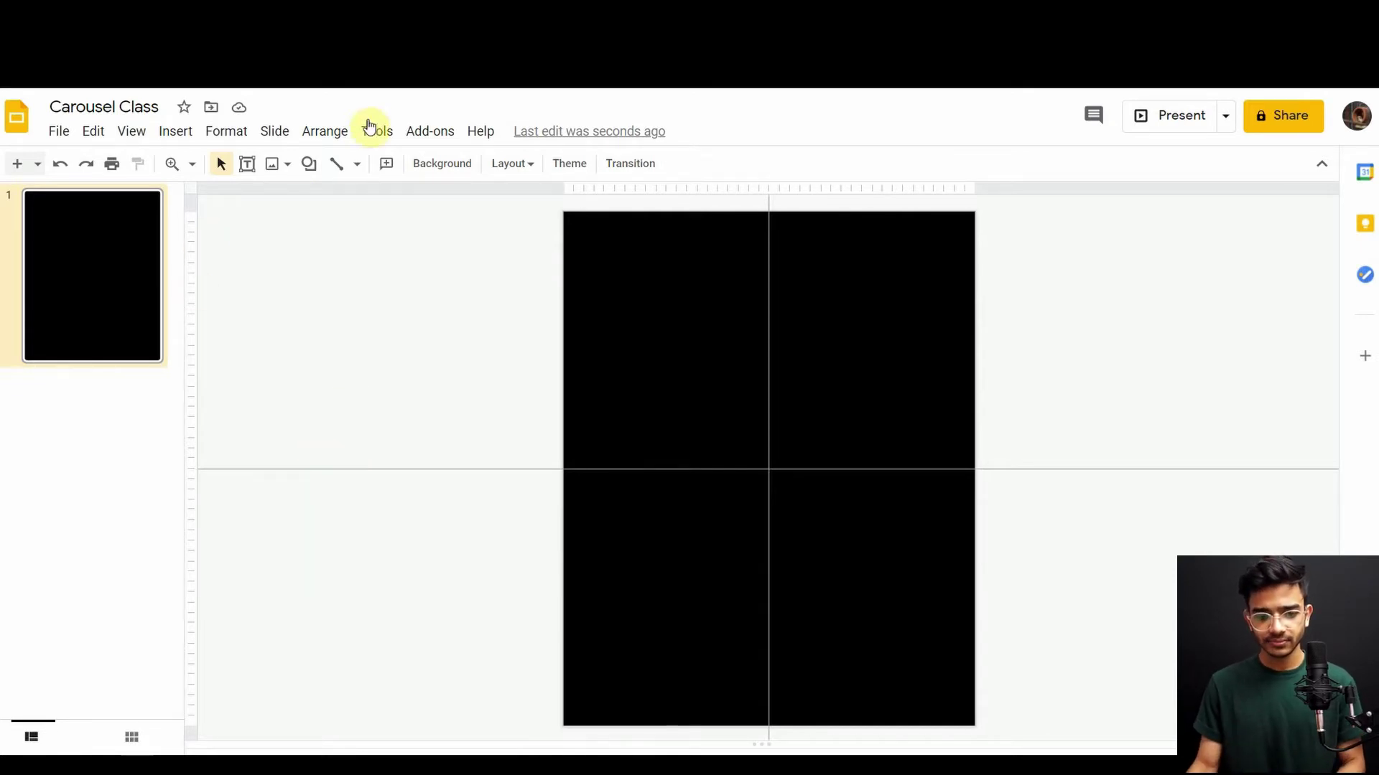
Draw a helper rectangle and drag guides to just inside all four slide edges
click(310, 164)
mouse_move(356, 197)
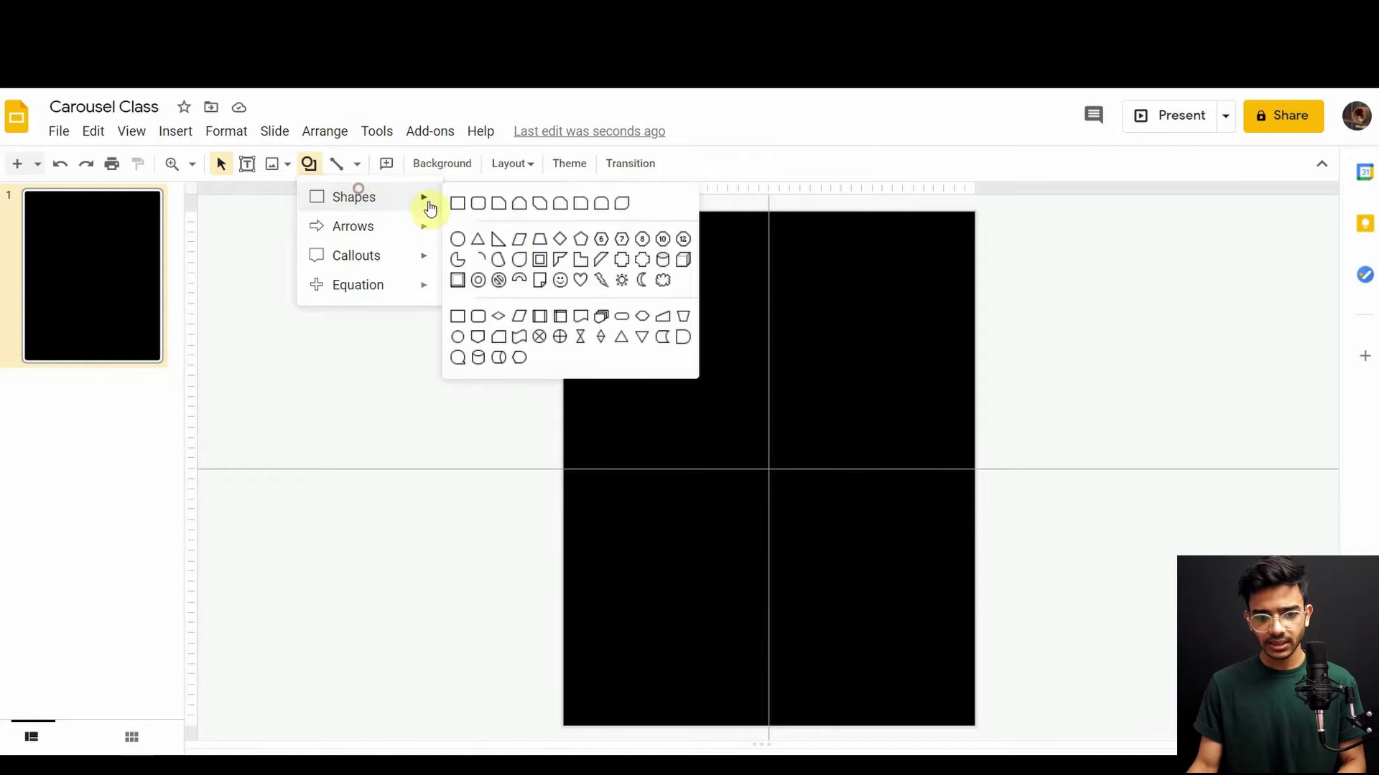
click(457, 204)
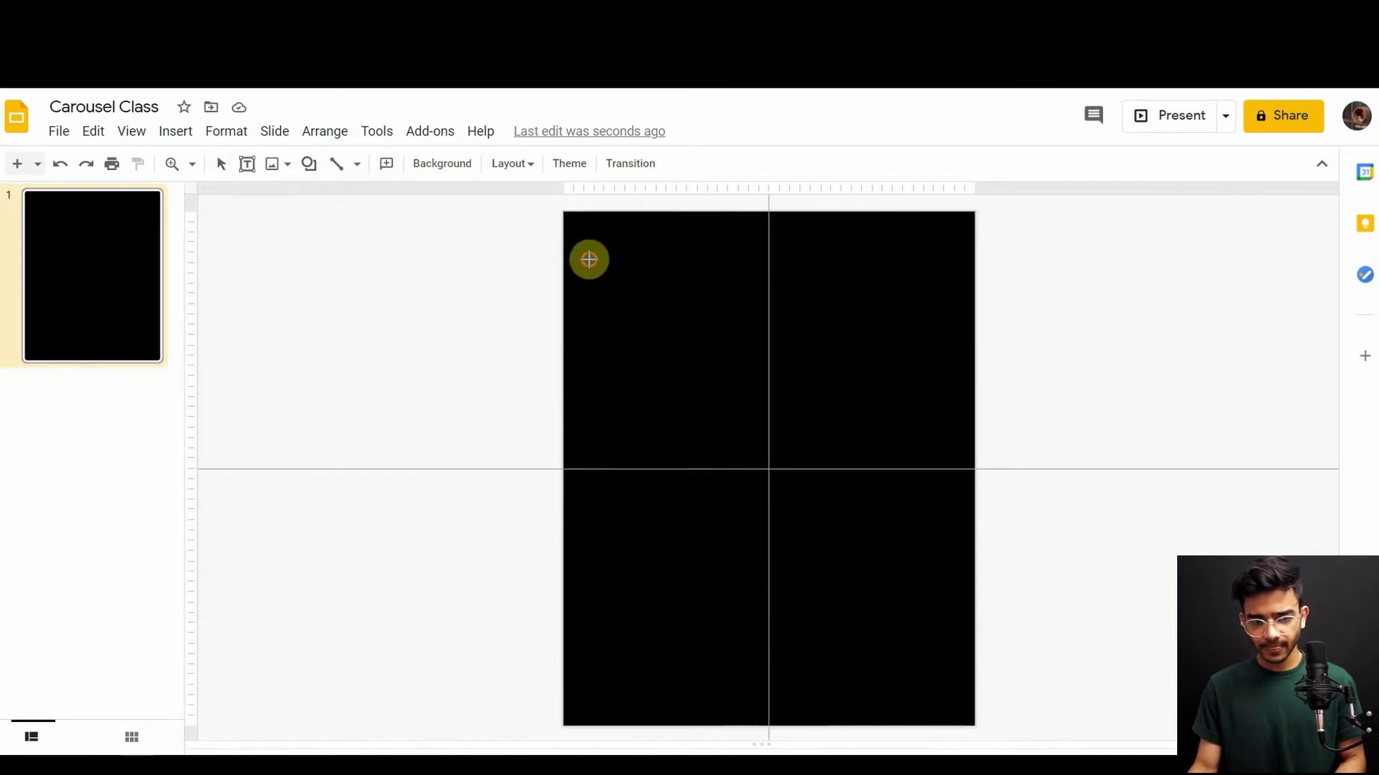
mouse_move(608, 273)
mouse_down()
mouse_move(572, 225)
mouse_move(963, 239)
mouse_move(957, 223)
mouse_move(575, 223)
mouse_move(573, 715)
mouse_move(962, 715)
mouse_up()
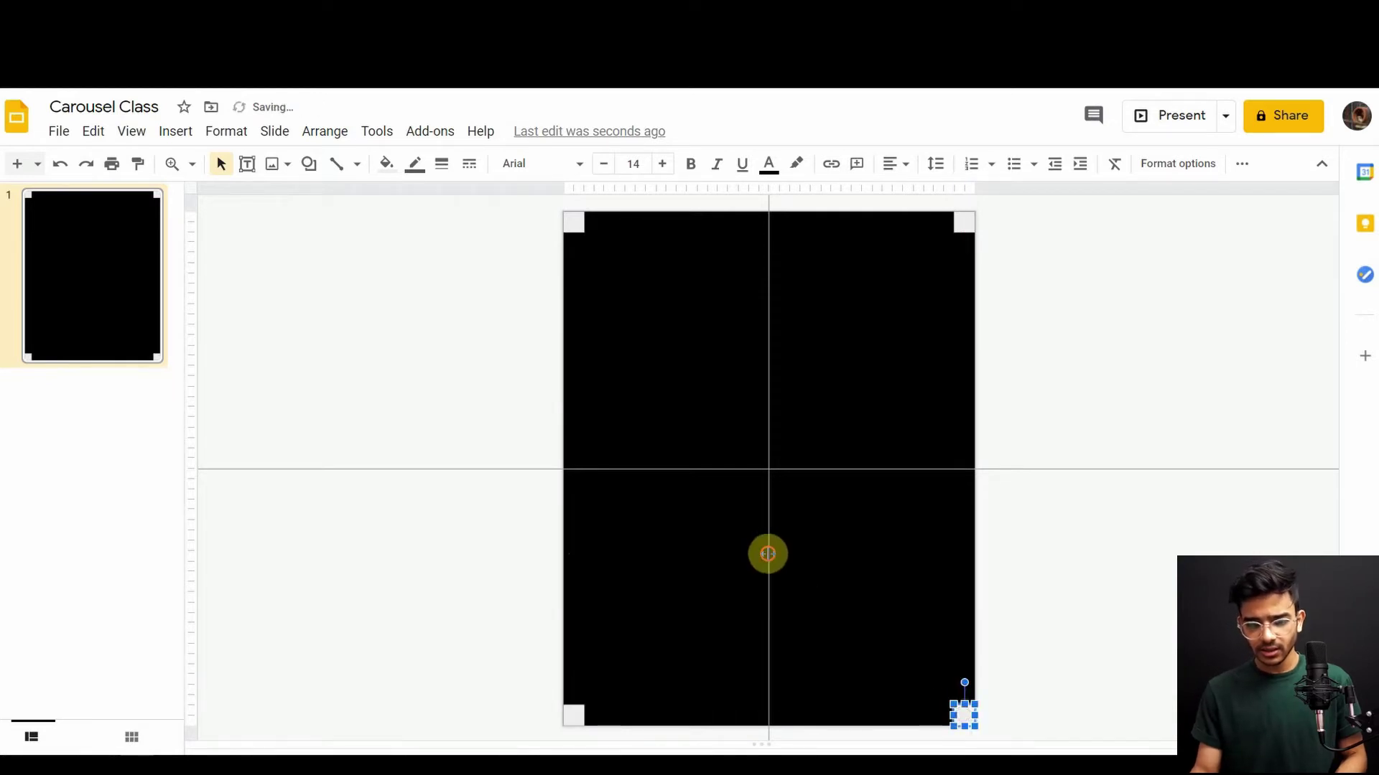
drag(767, 553, 952, 593)
mouse_move(806, 465)
mouse_down()
mouse_move(770, 690)
mouse_move(703, 705)
mouse_move(679, 233)
mouse_up()
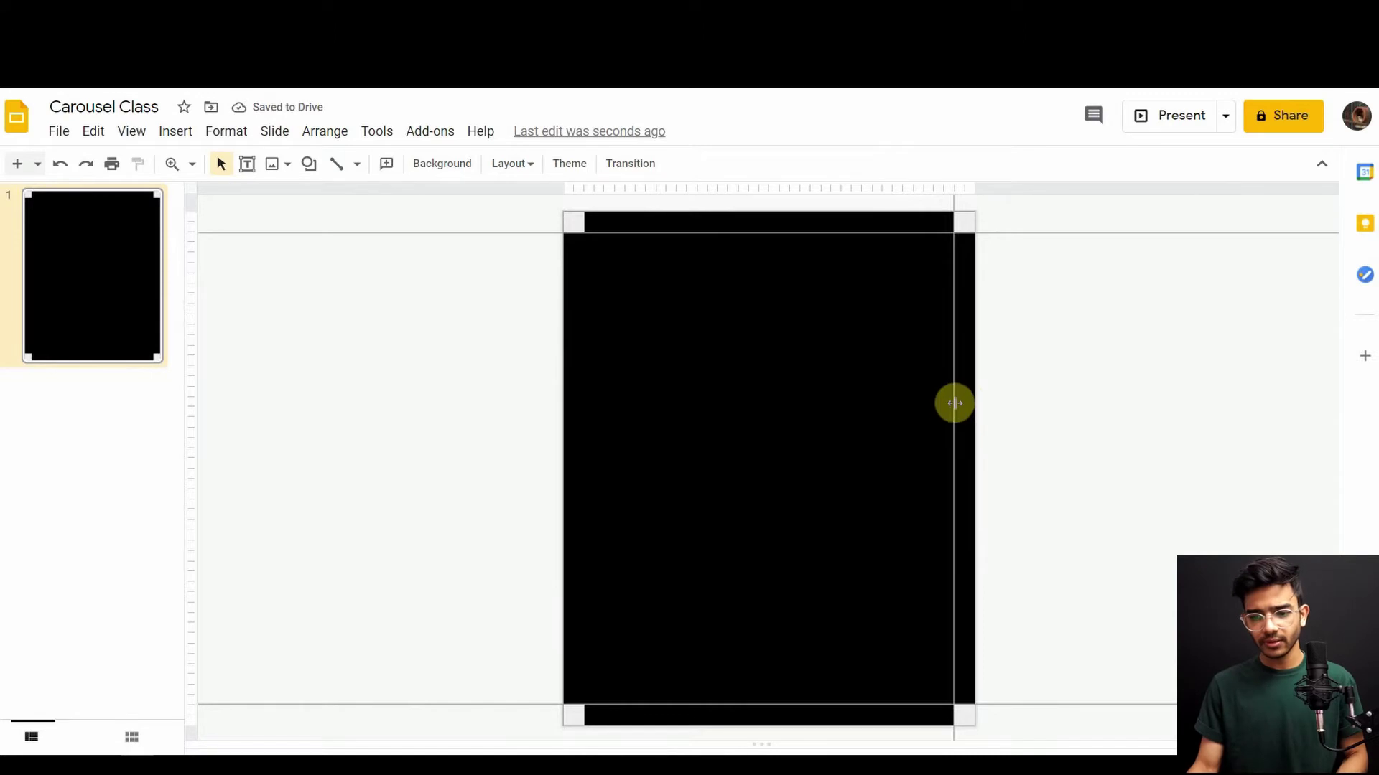
drag(954, 403, 585, 403)
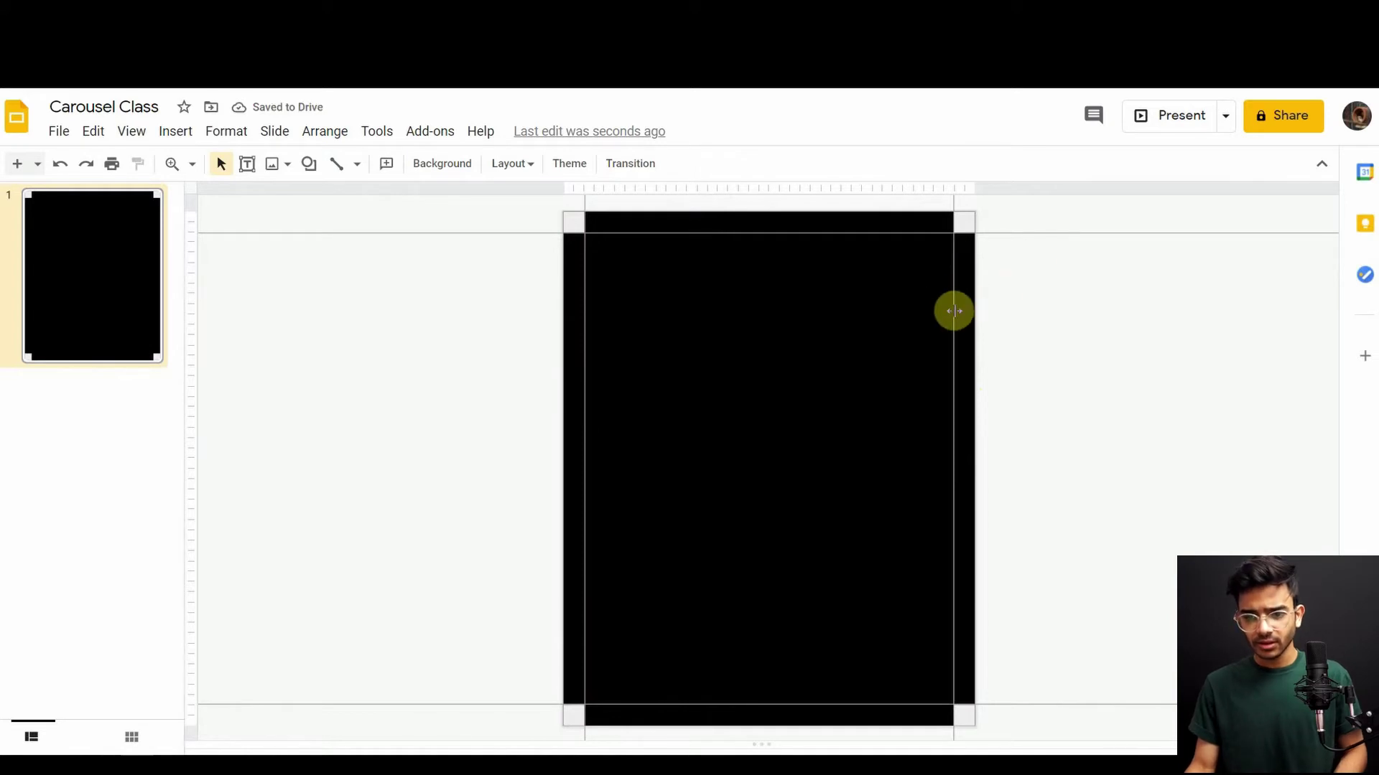
mouse_move(807, 311)
mouse_down()
mouse_move(748, 305)
mouse_move(768, 311)
mouse_up()
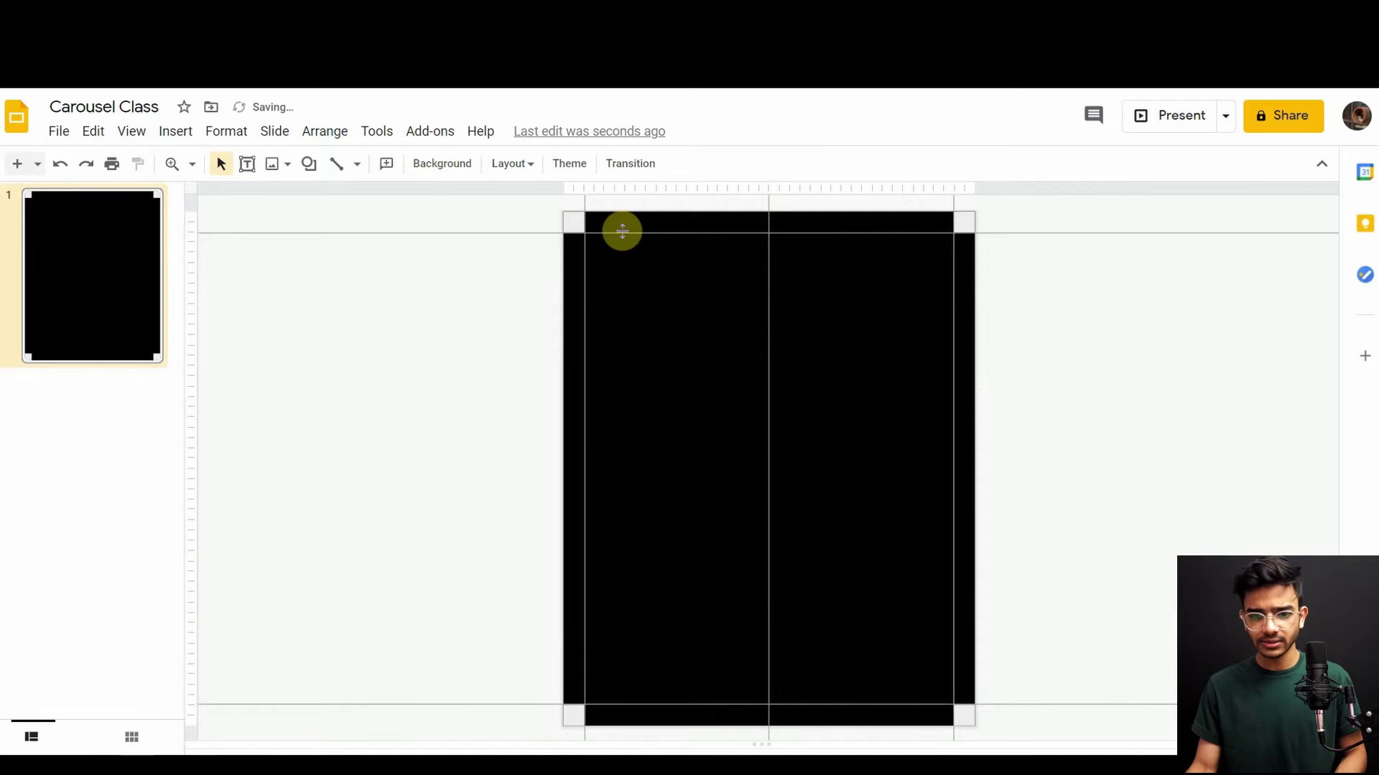
mouse_move(622, 231)
mouse_down()
mouse_move(637, 476)
mouse_move(640, 464)
mouse_up()
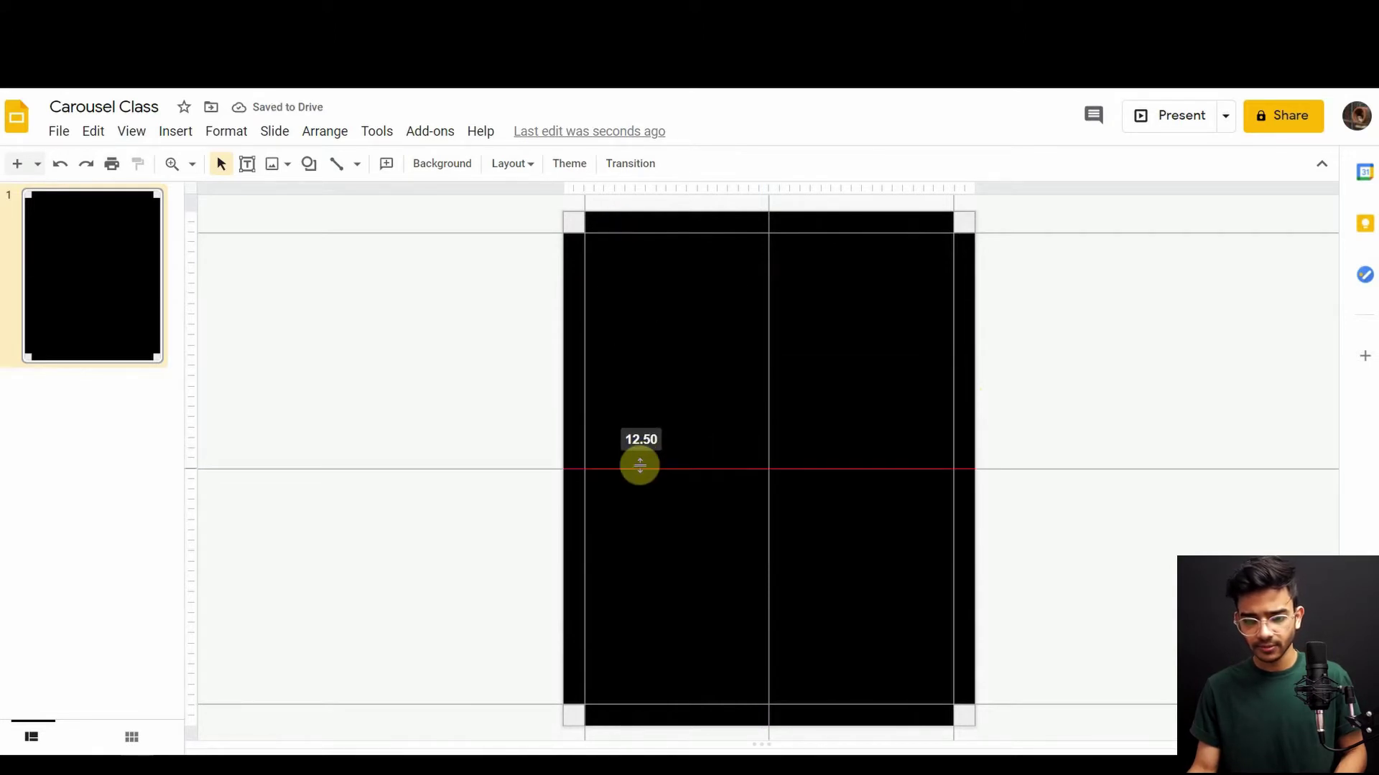
Delete the leftover corner boxes at the top-left, top-right and bottom-right
click(568, 224)
key(Delete)
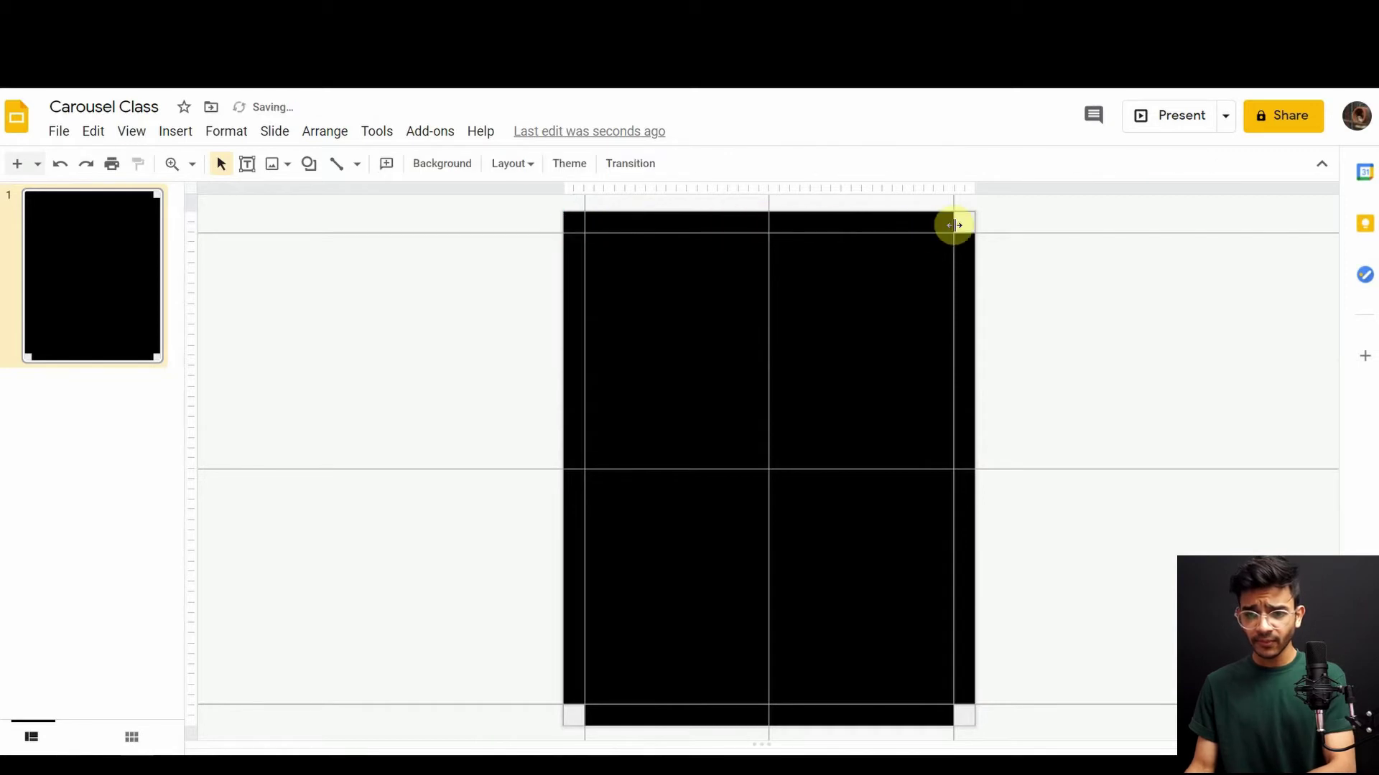
click(965, 223)
key(Delete)
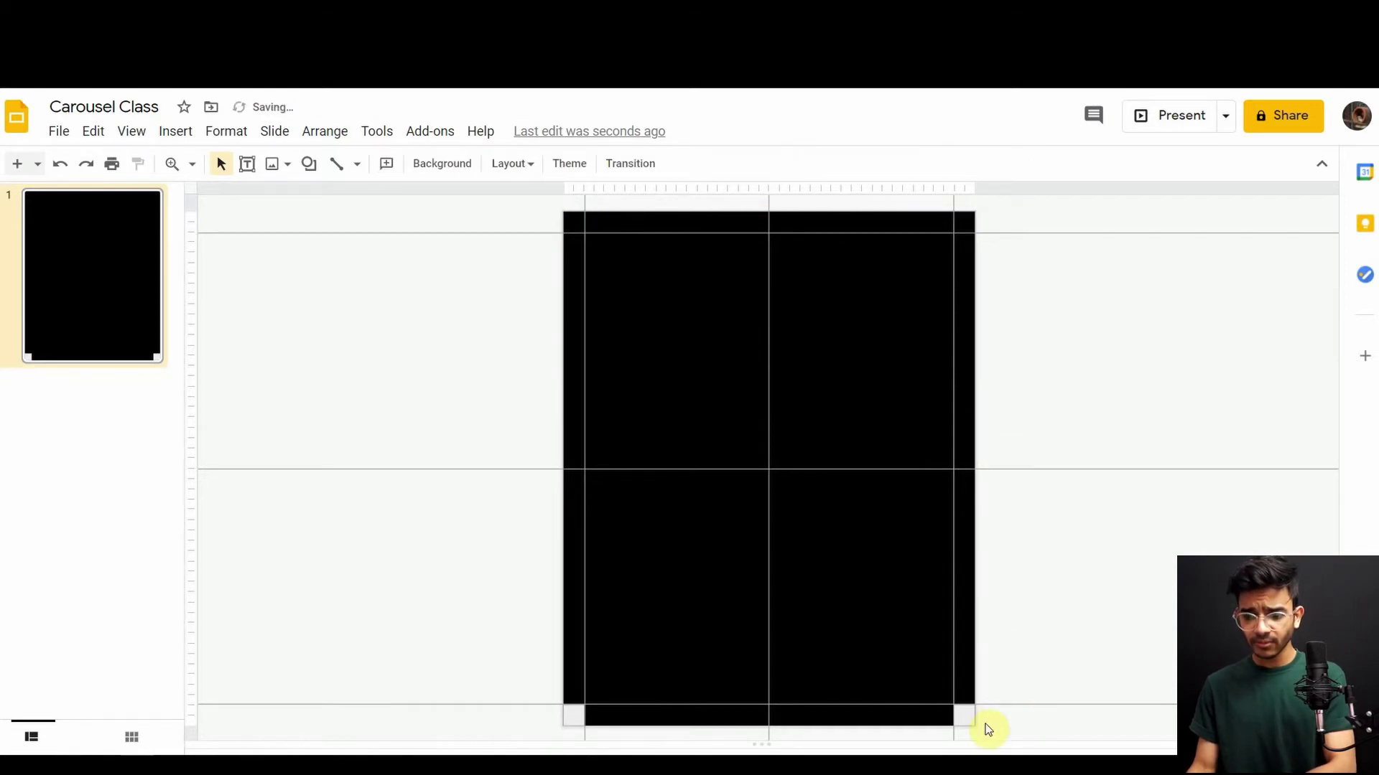
click(966, 719)
key(Delete)
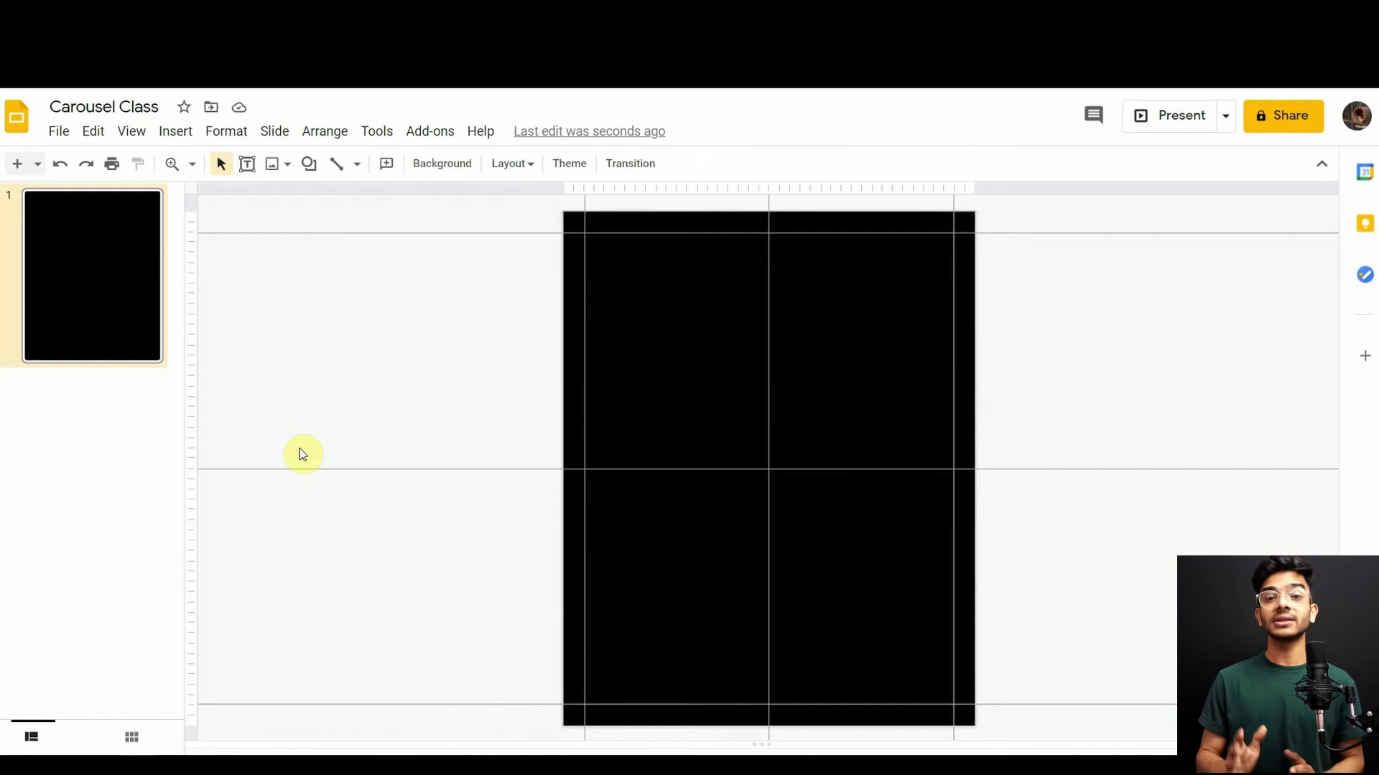
Draw a tall text box on the left and set it to Do not autofit
click(247, 164)
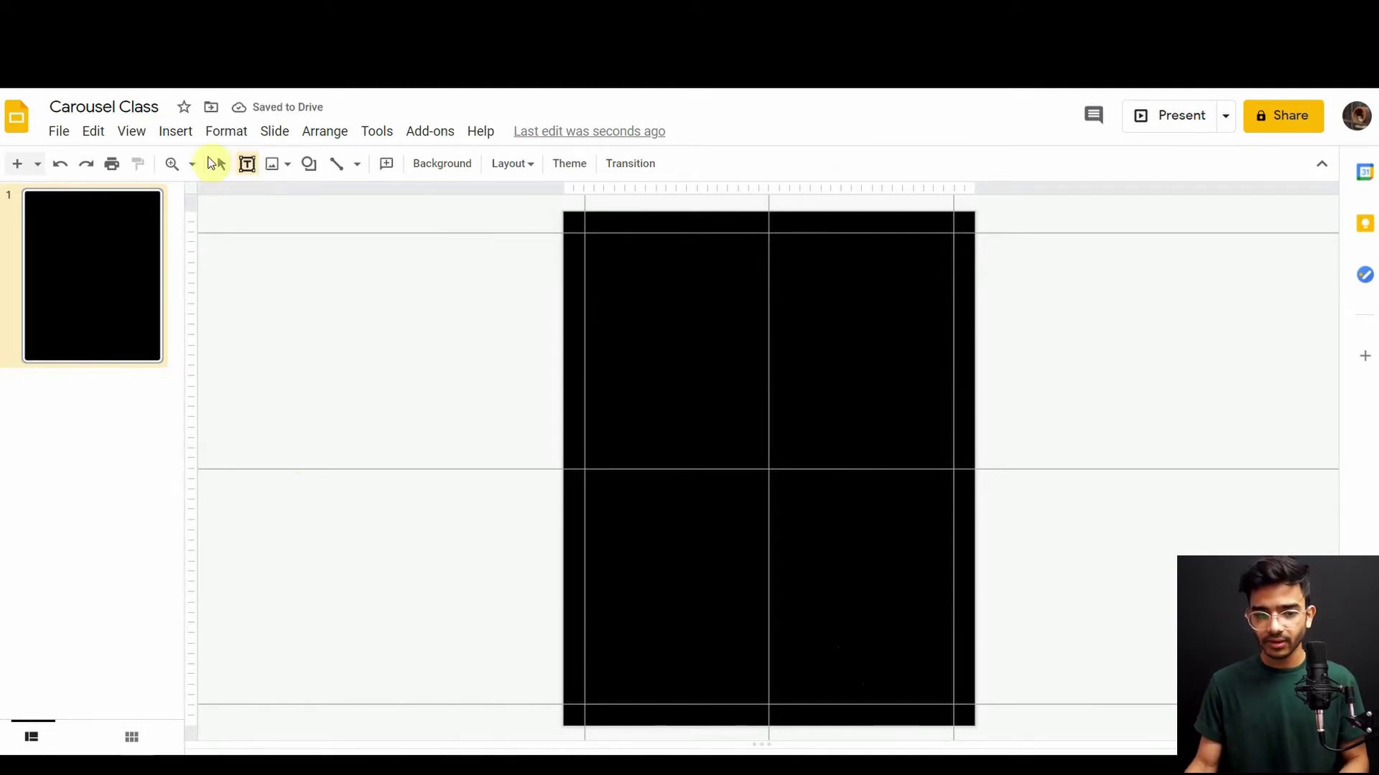
mouse_move(597, 250)
mouse_down()
mouse_move(751, 578)
mouse_move(831, 671)
mouse_up()
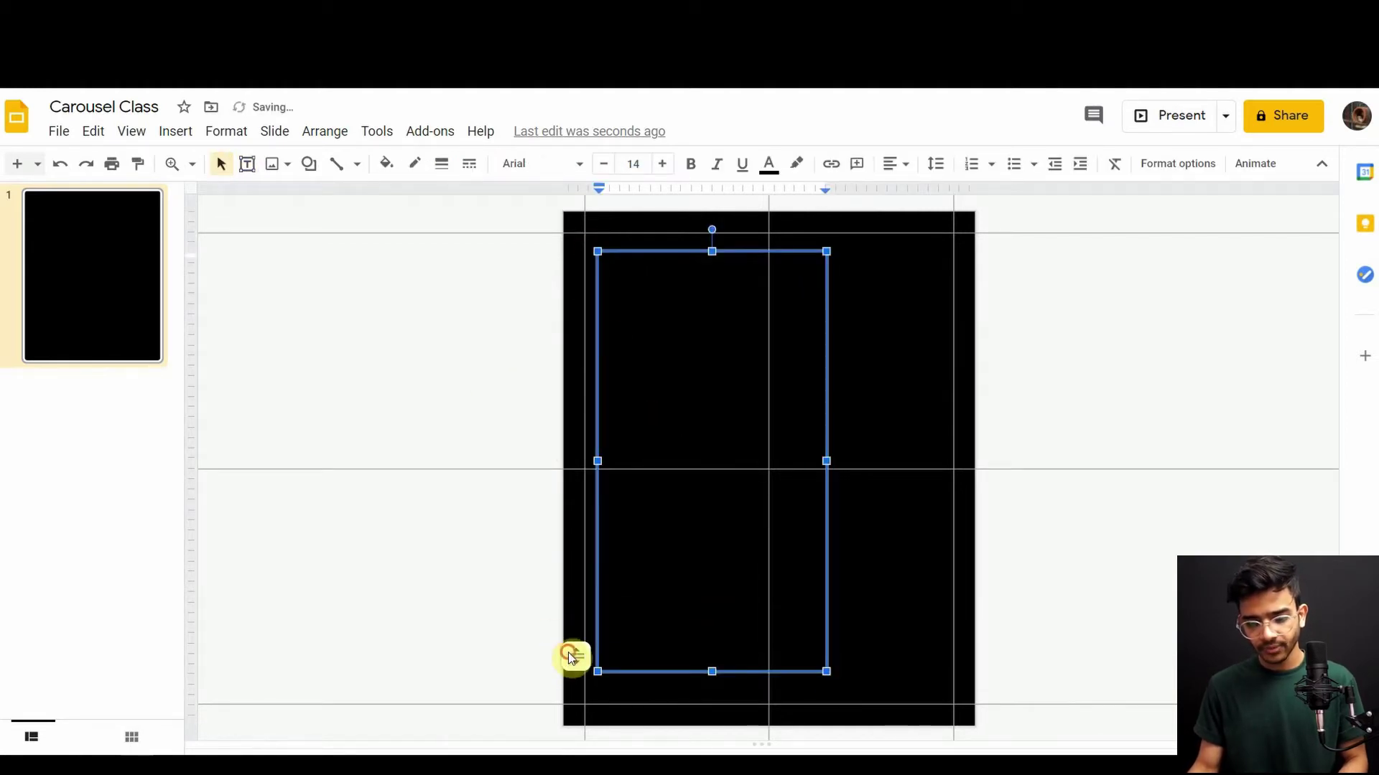
click(574, 659)
click(646, 562)
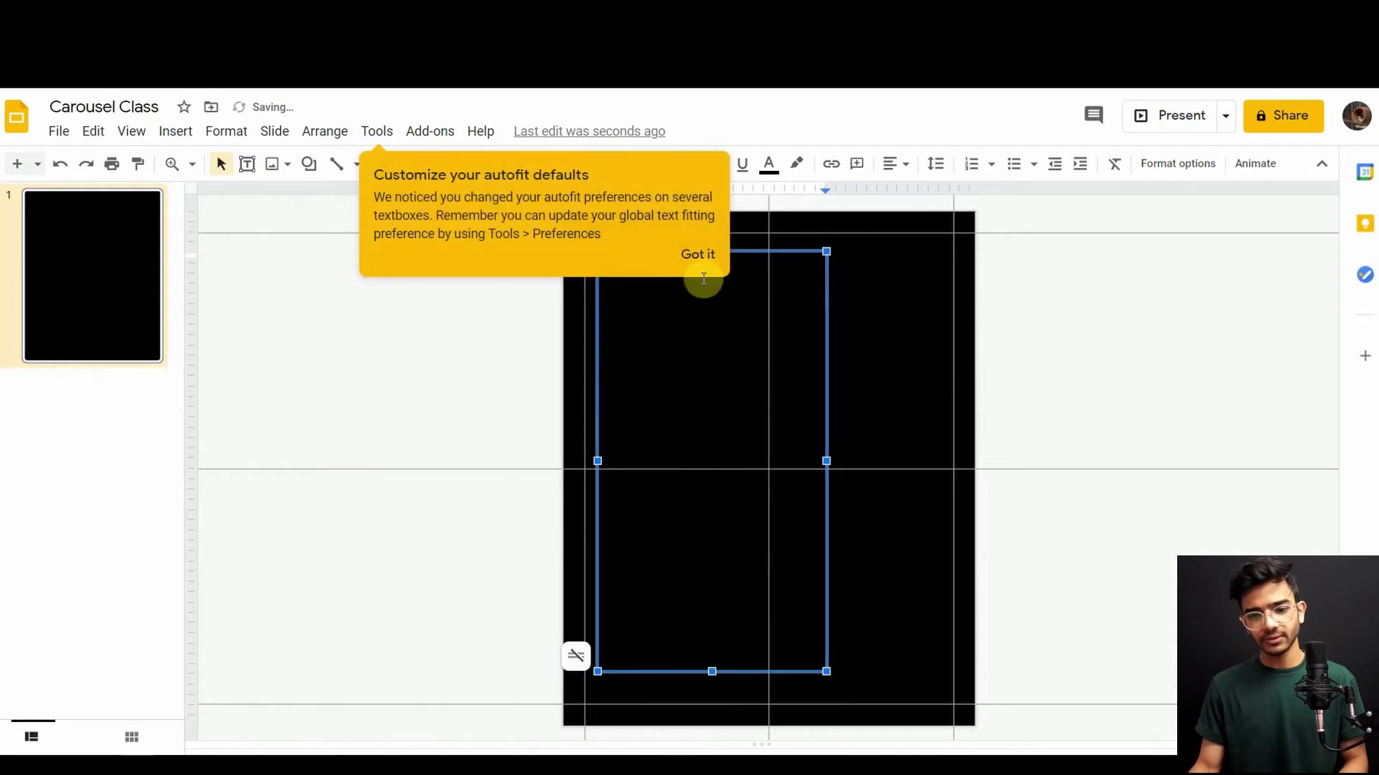
click(699, 256)
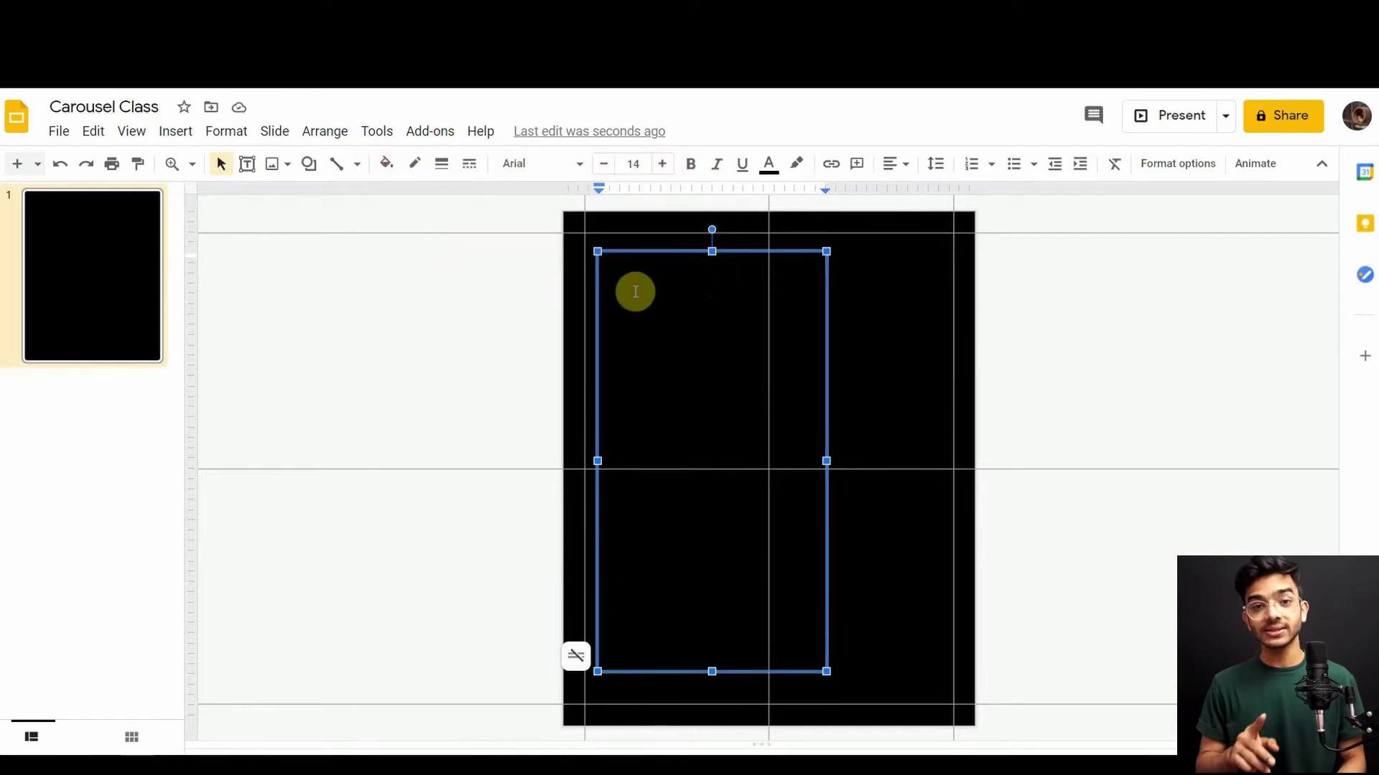
Set the text box font to Impact at size 200
click(542, 178)
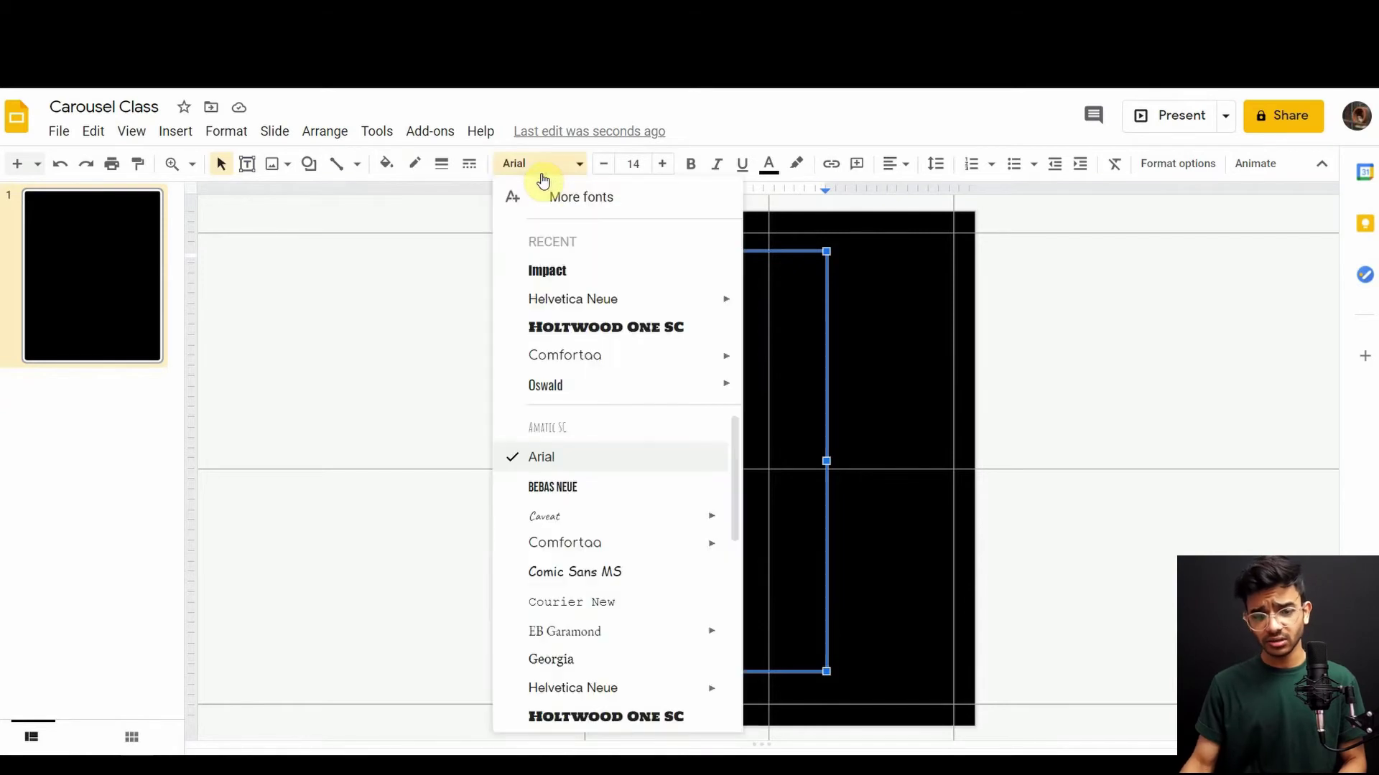
click(533, 269)
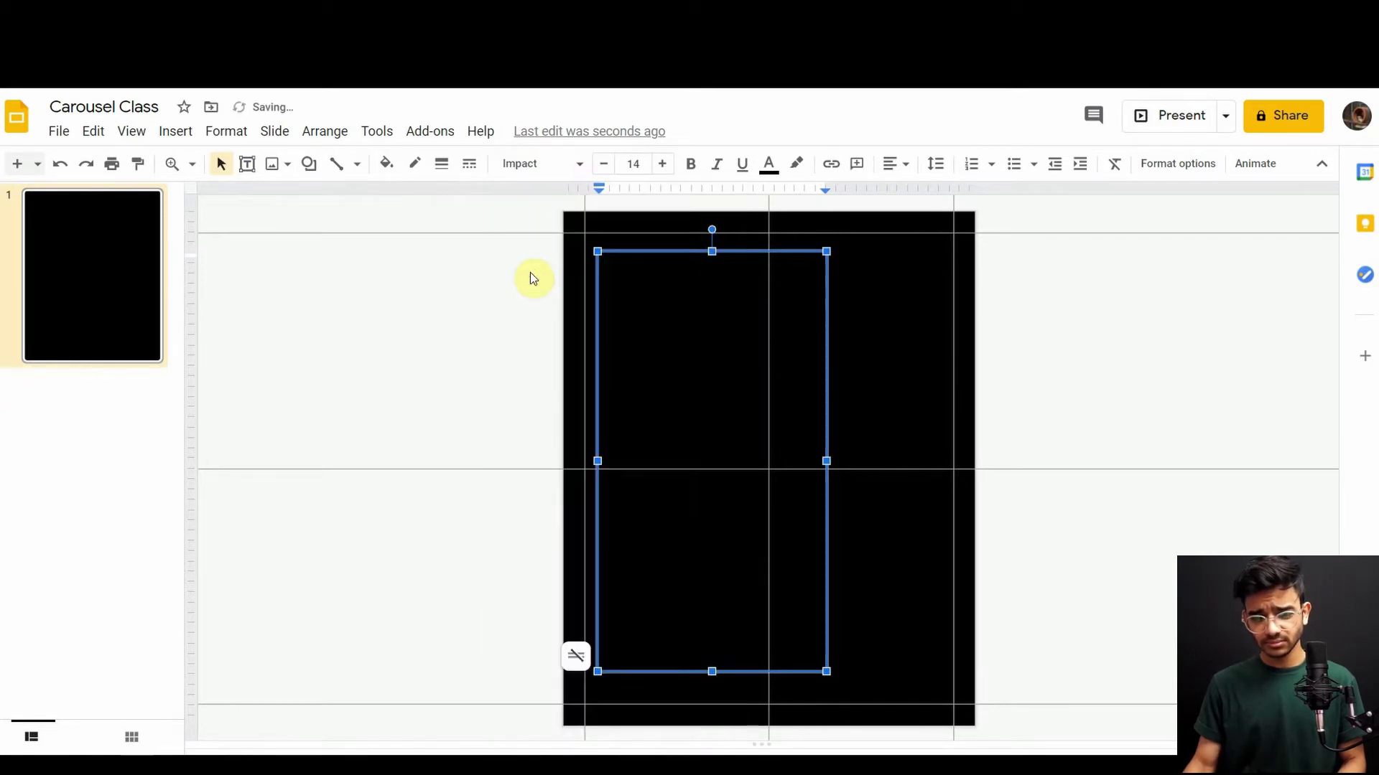
click(636, 162)
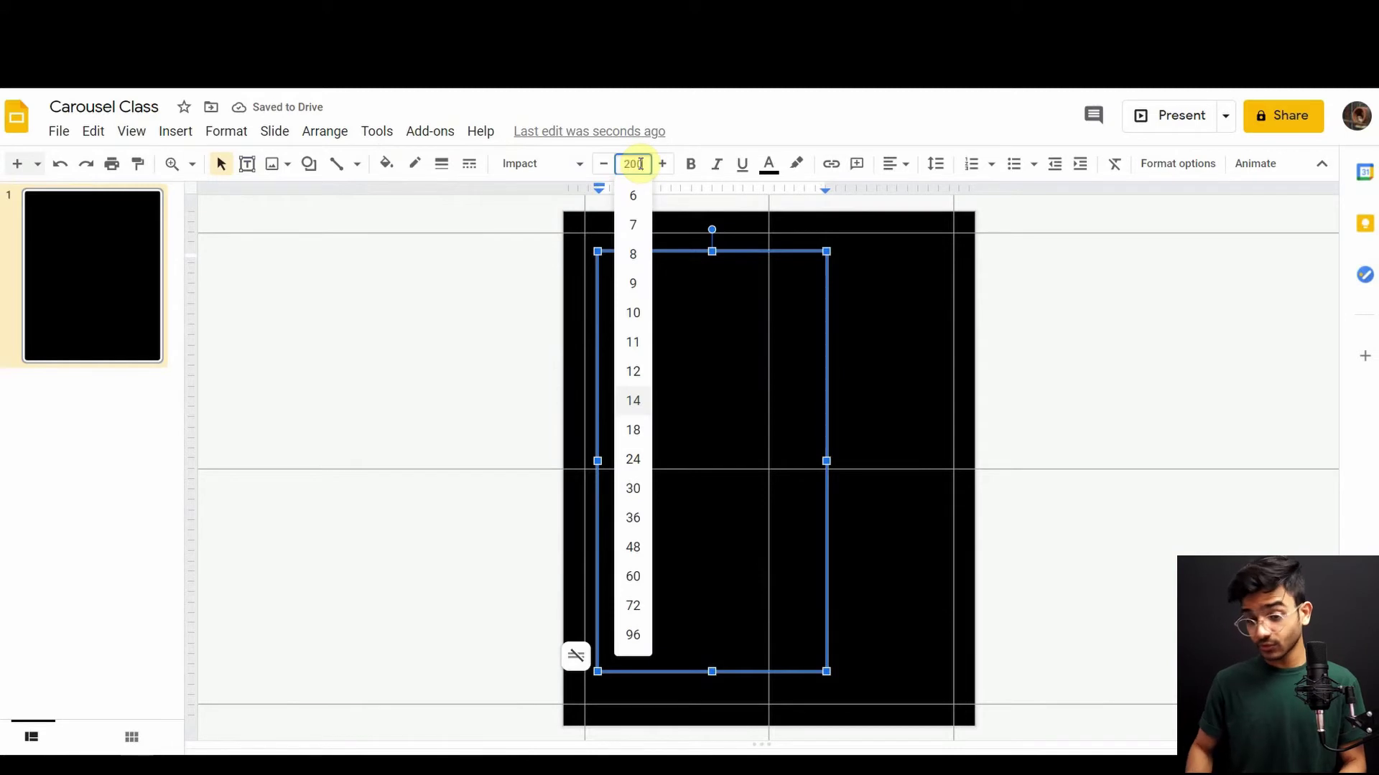
click(448, 293)
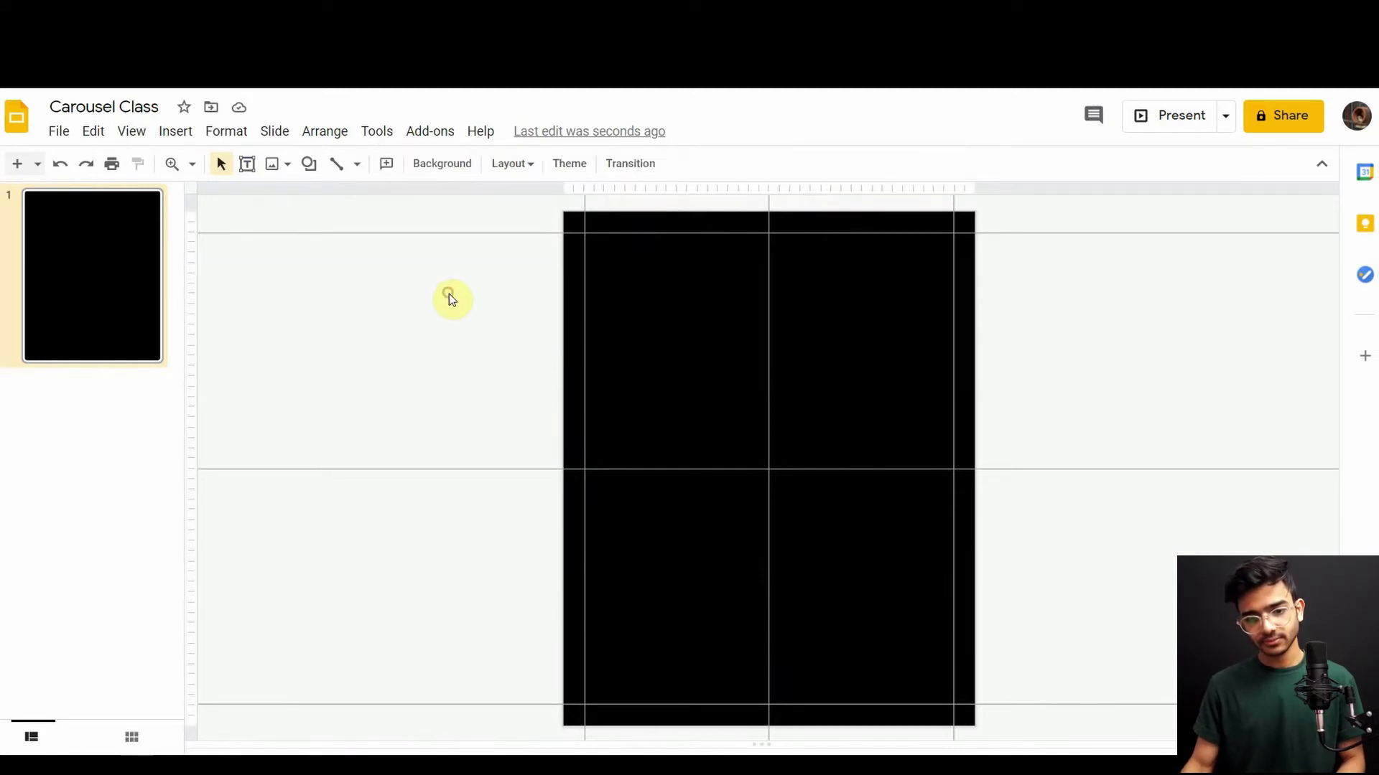
click(619, 275)
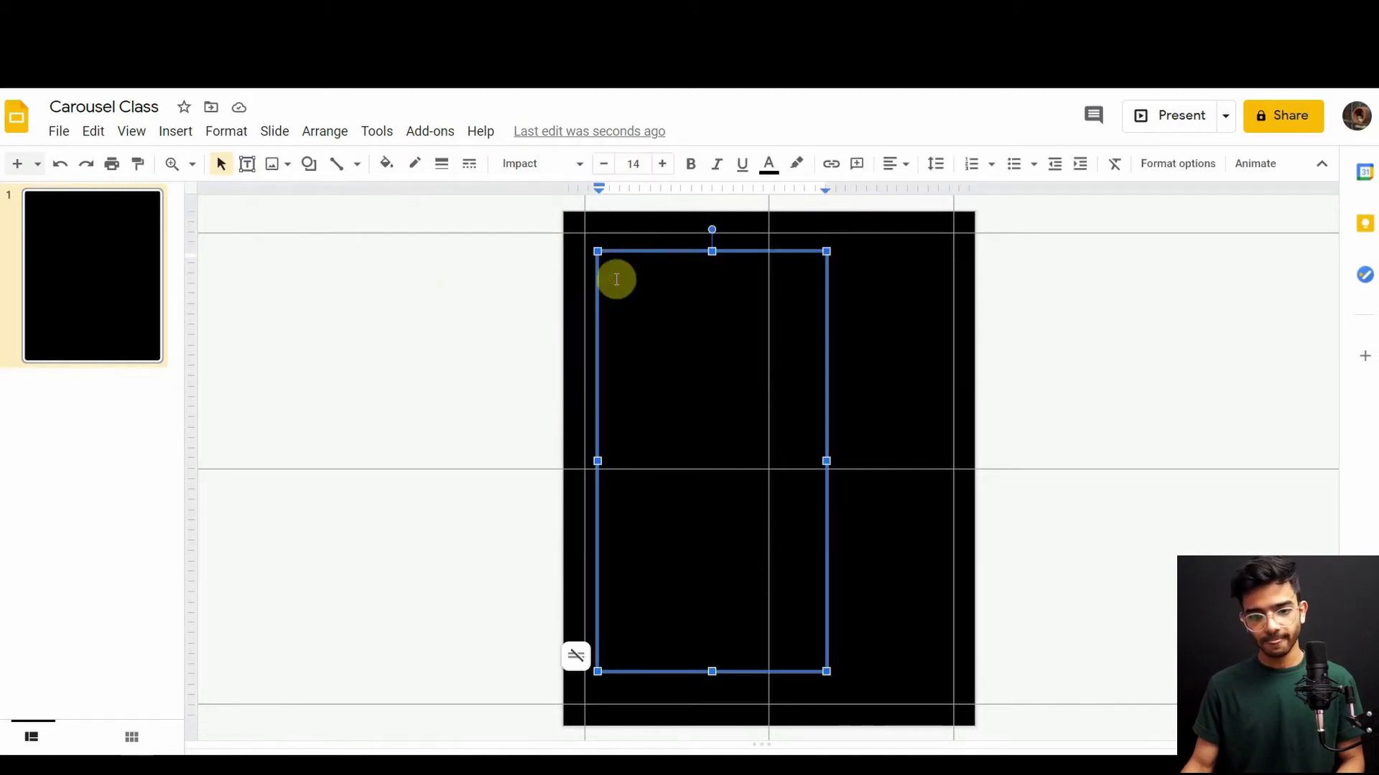
click(625, 163)
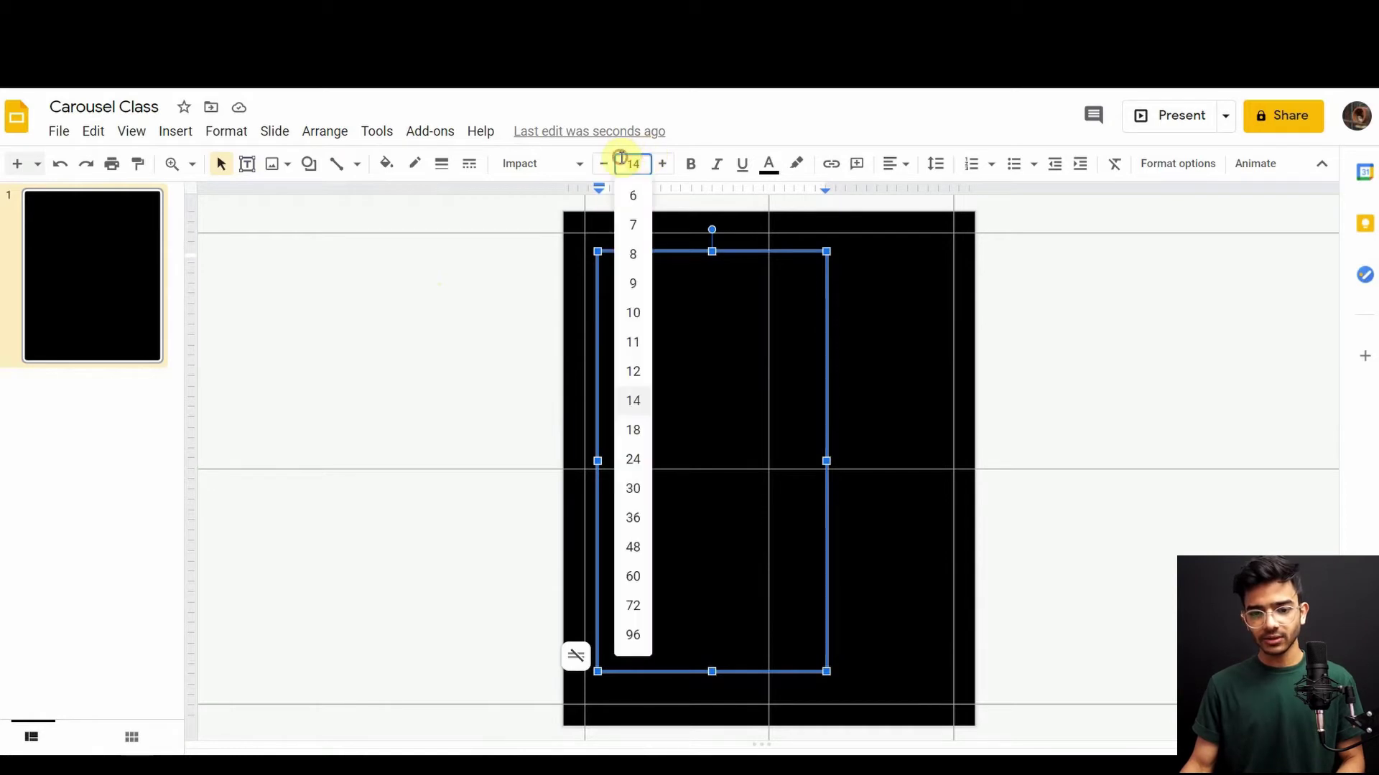
text(0)
key(Return)
text(HOW )
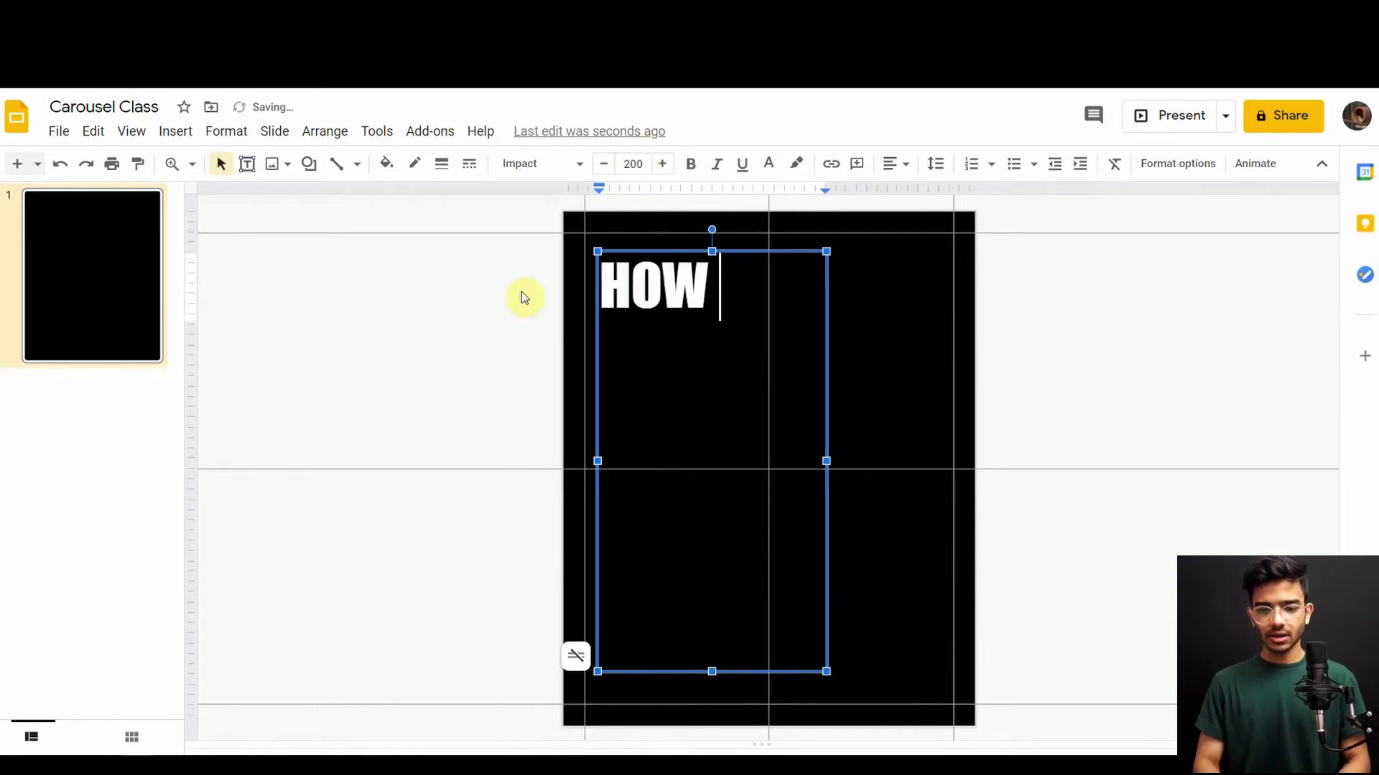
text(TO MAKE A)
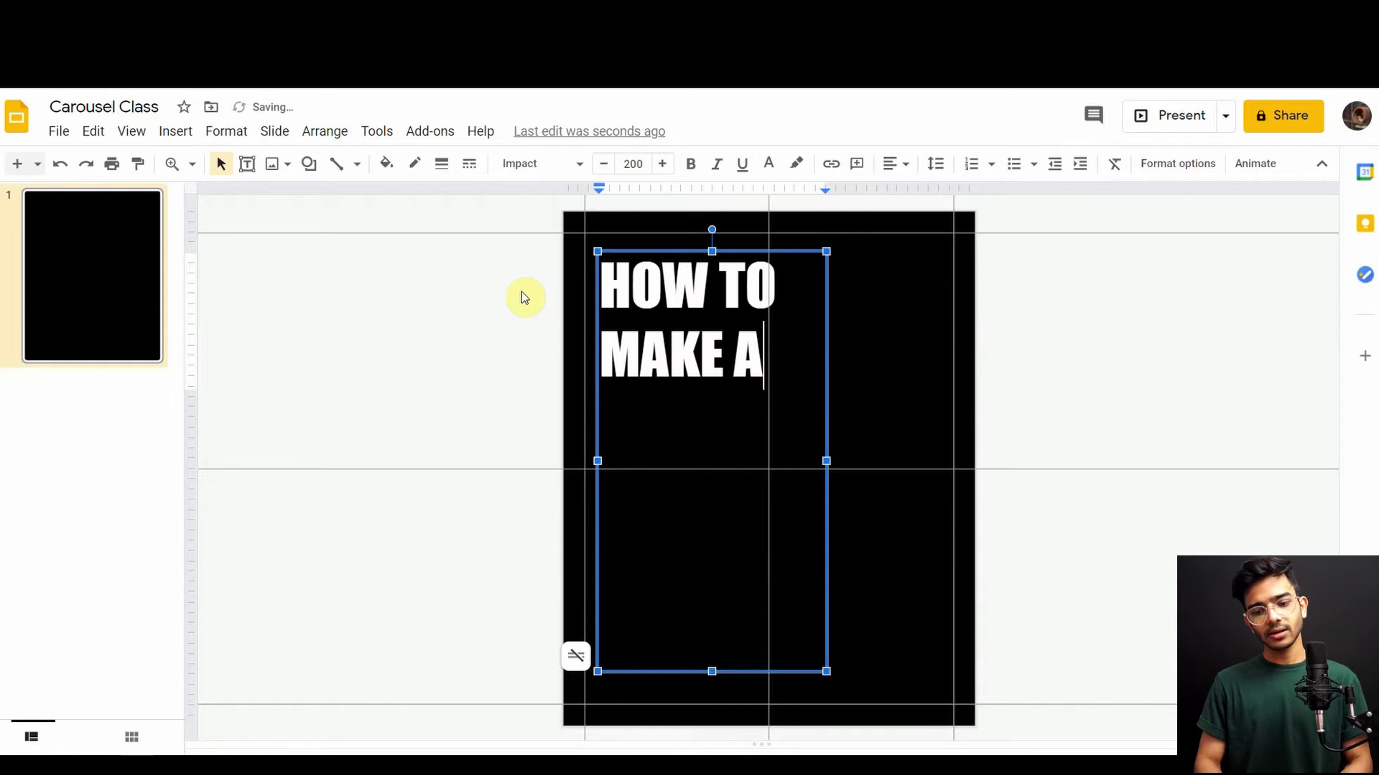
text( SEAMLE)
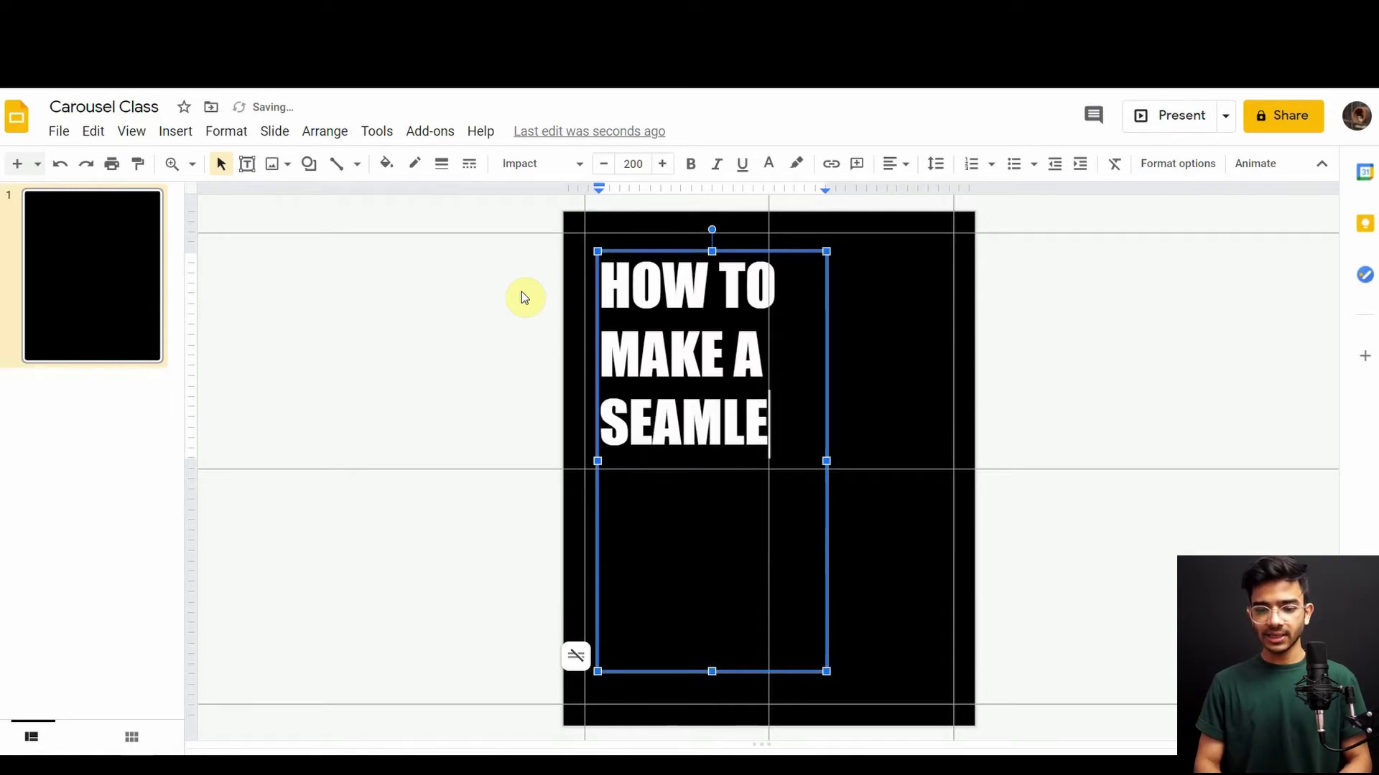
text(SS)
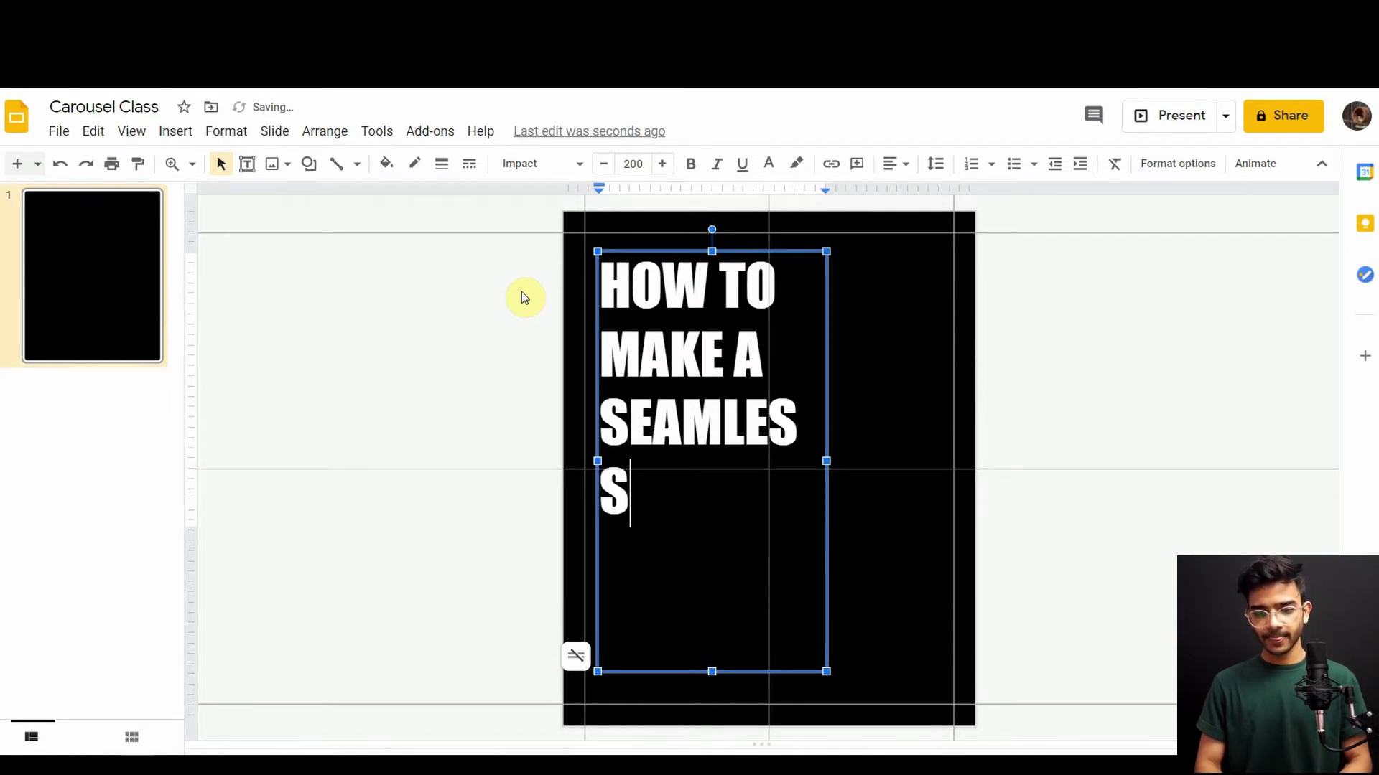
text( CARU)
Fix typos in HOW TO MAKE A SEAMLESS CAROUSEL and widen the box
key(BackSpace)
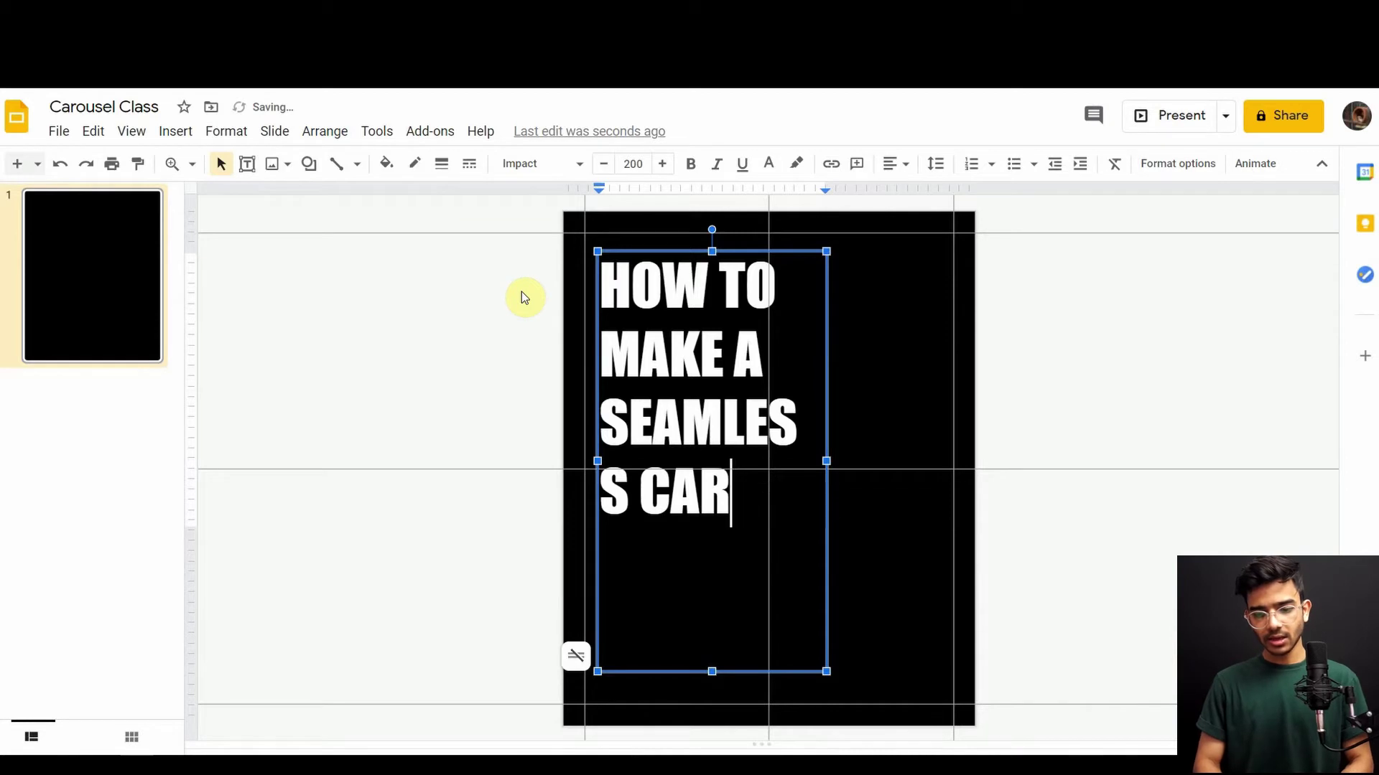
text(OUSEL)
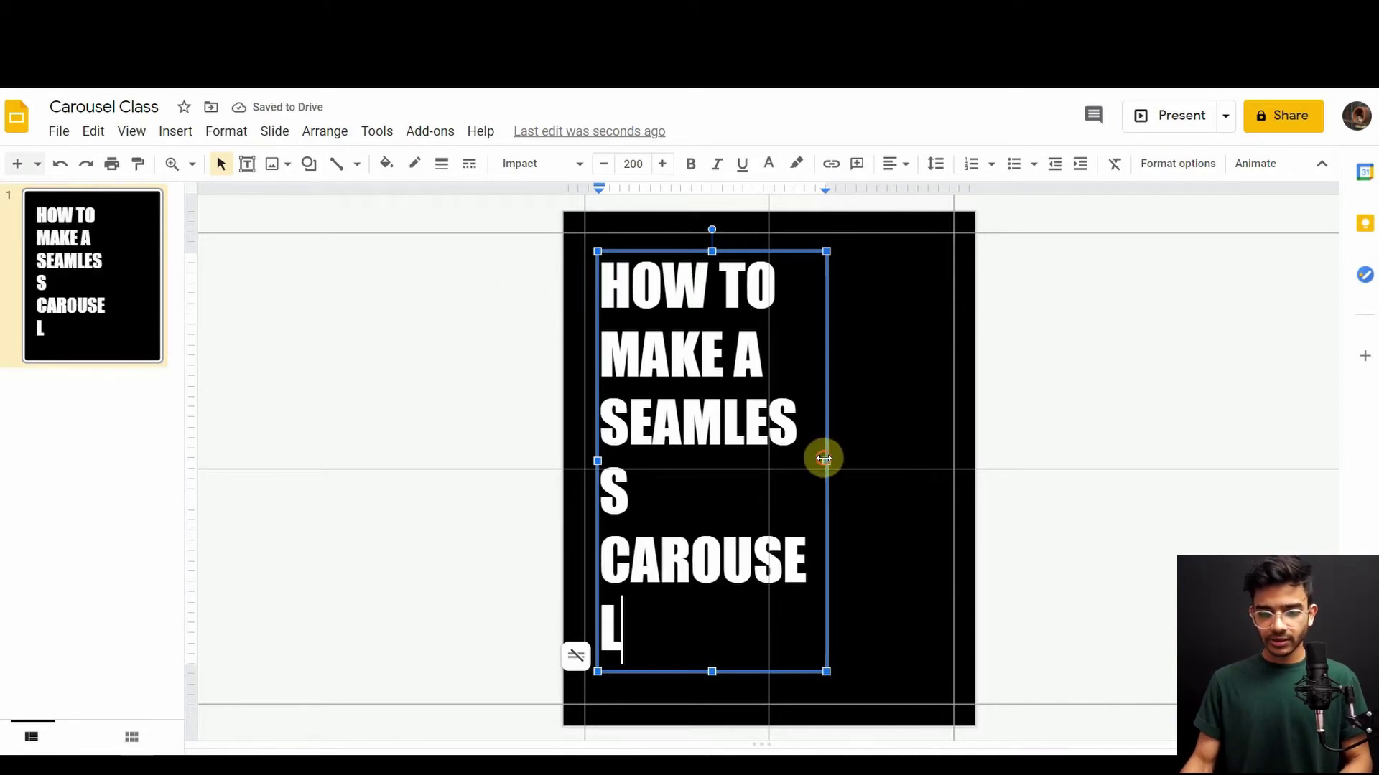
drag(823, 459, 881, 462)
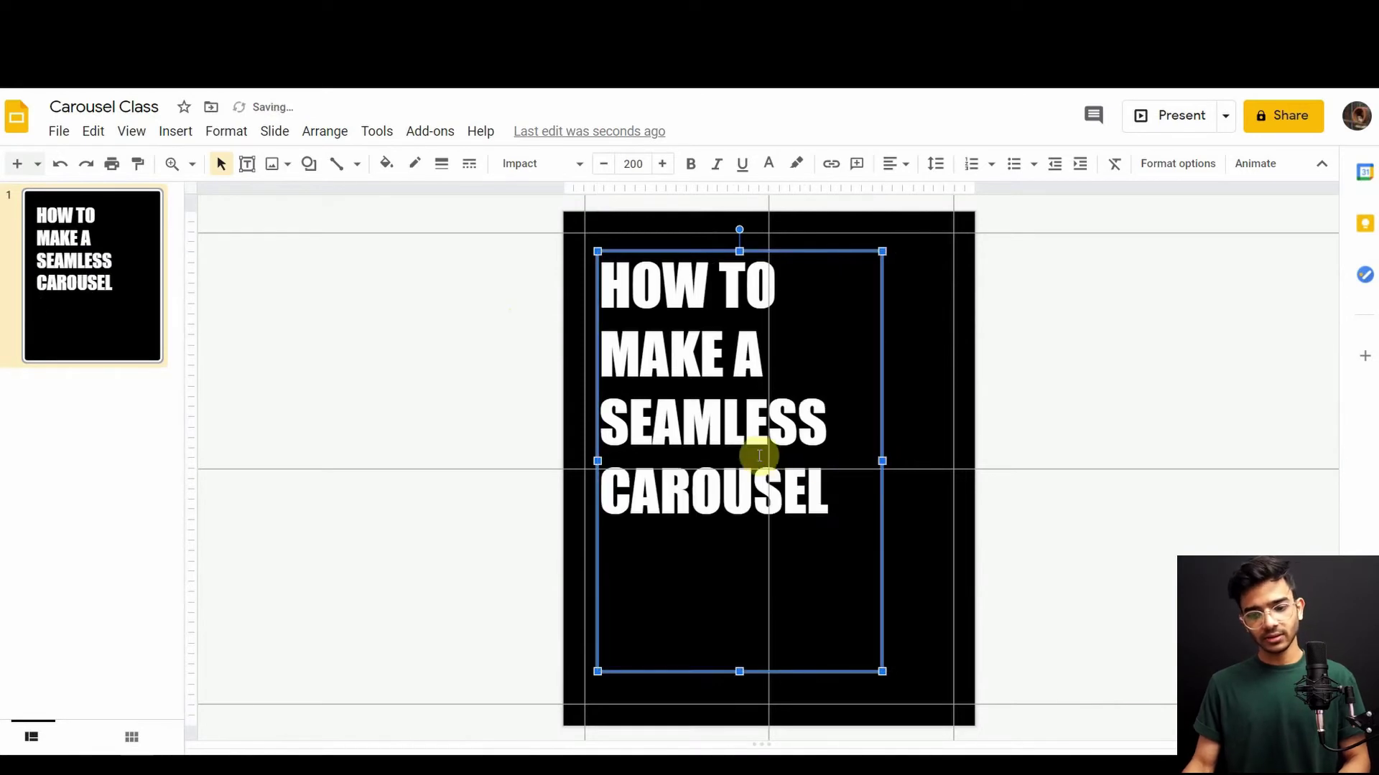
click(937, 388)
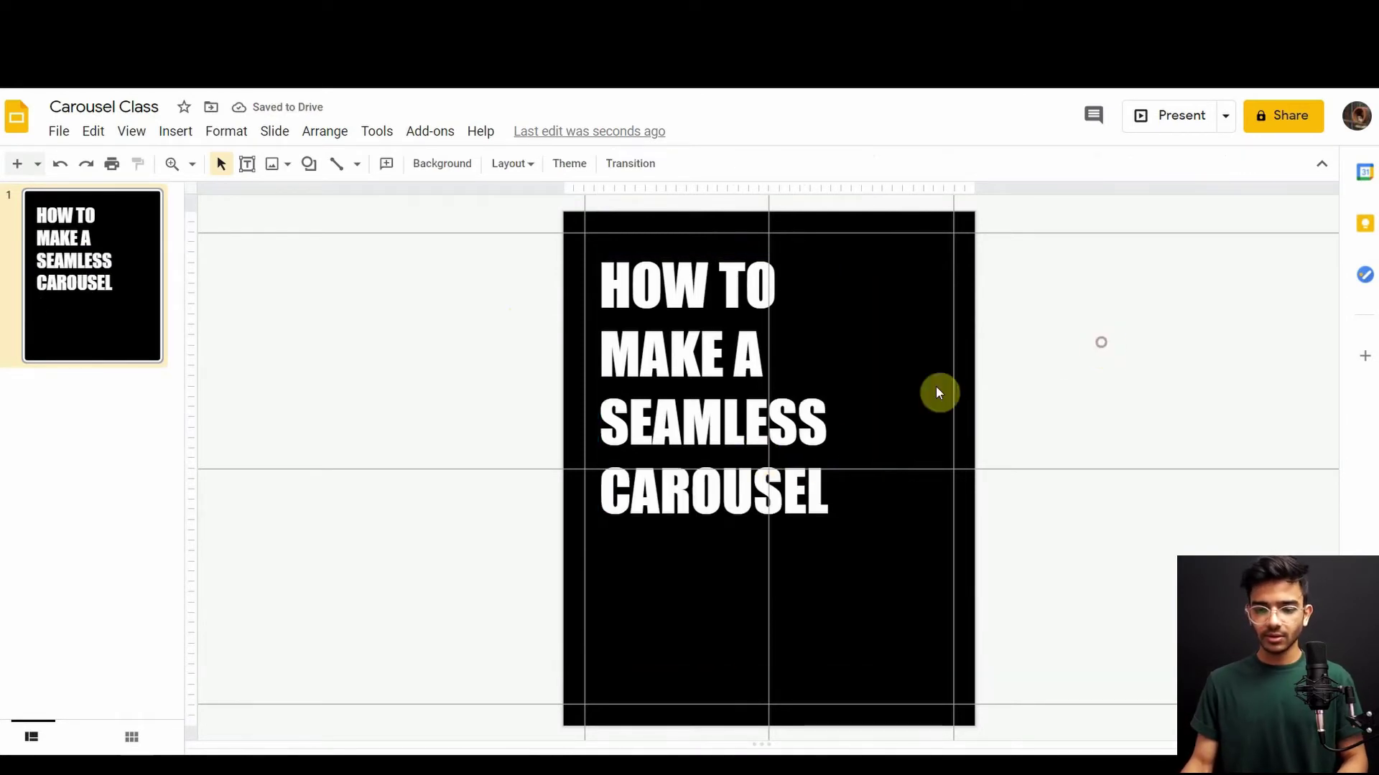
Nudge the title box lower with arrow keys and remove stray characters after CAROUSEL
click(652, 299)
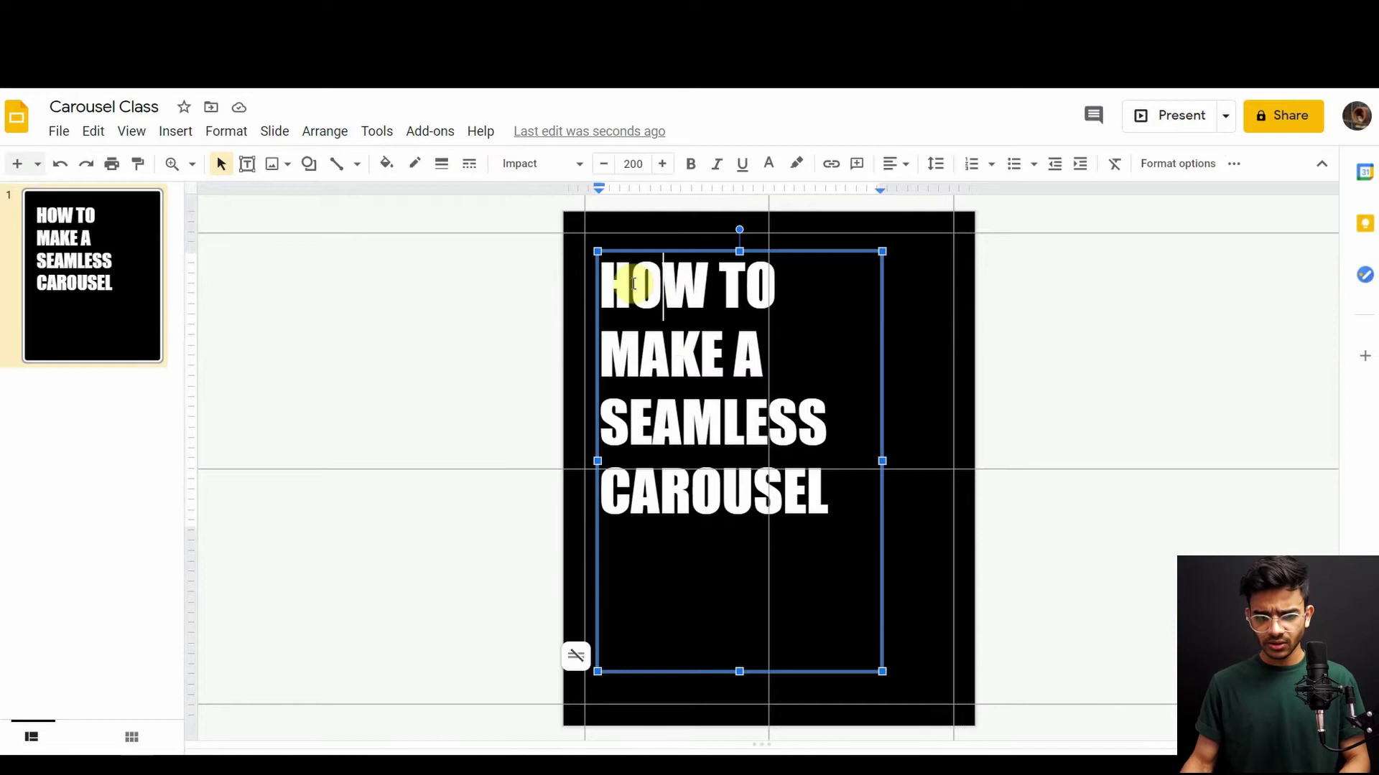
click(625, 250)
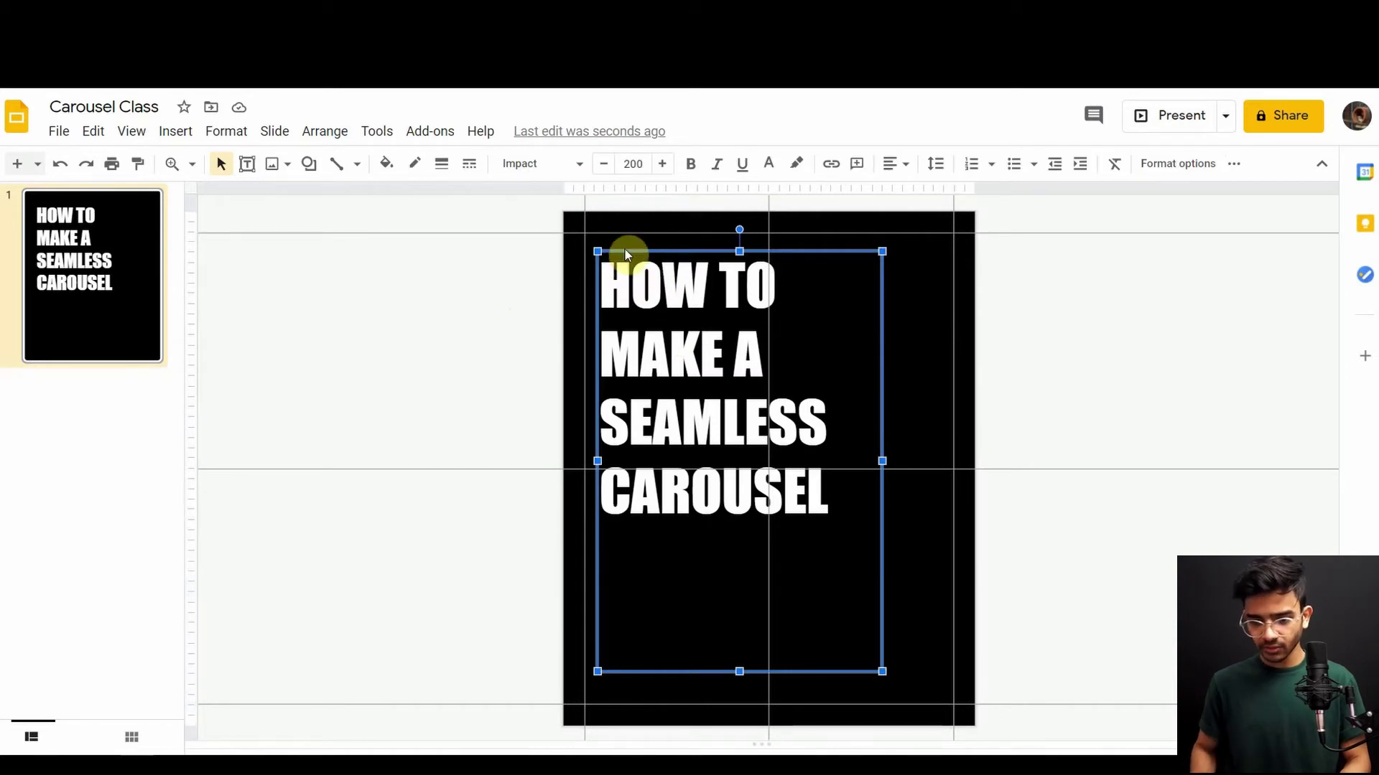
key(Down)
key(Down)
key(Down)
key(Down)
key(Down)
key(Down)
key(Down)
key(Down)
key(Down)
key(Down)
key(Down)
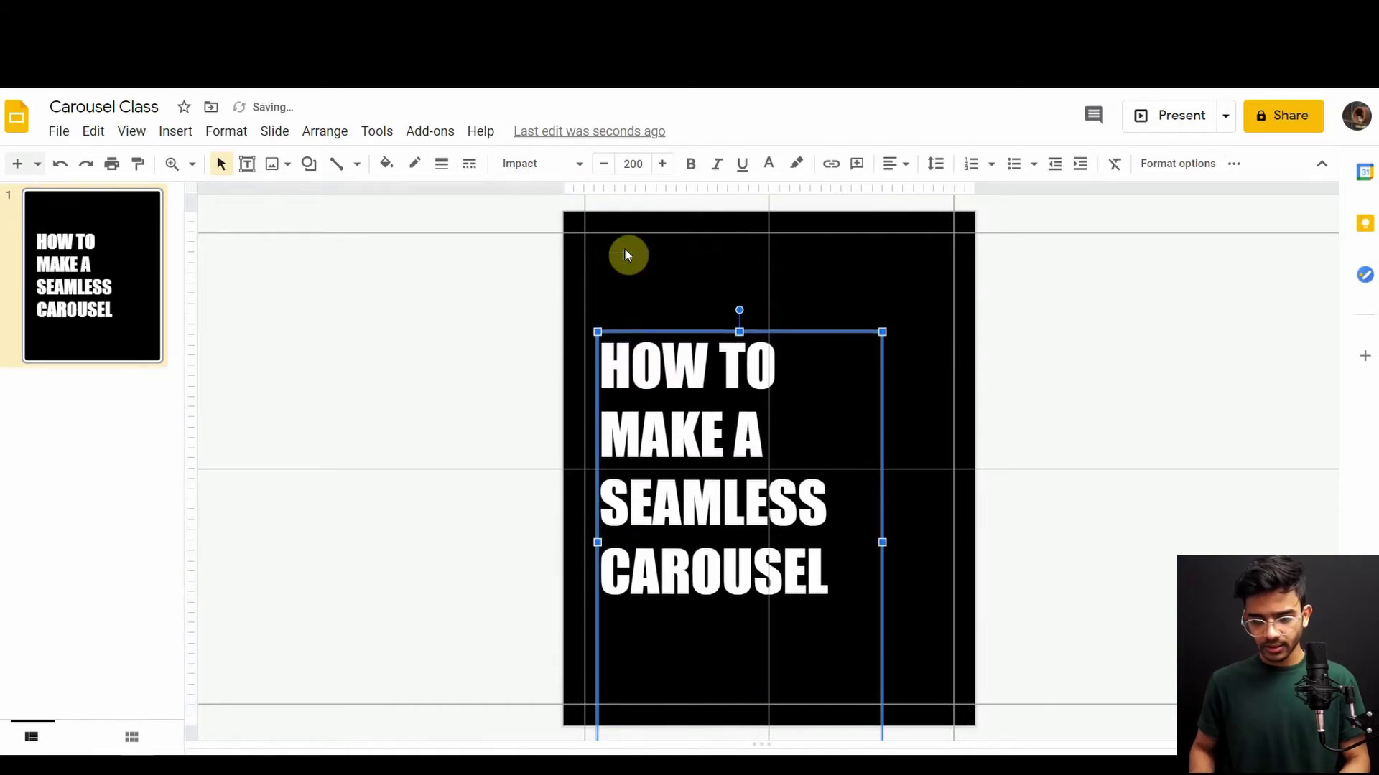
text(1111)
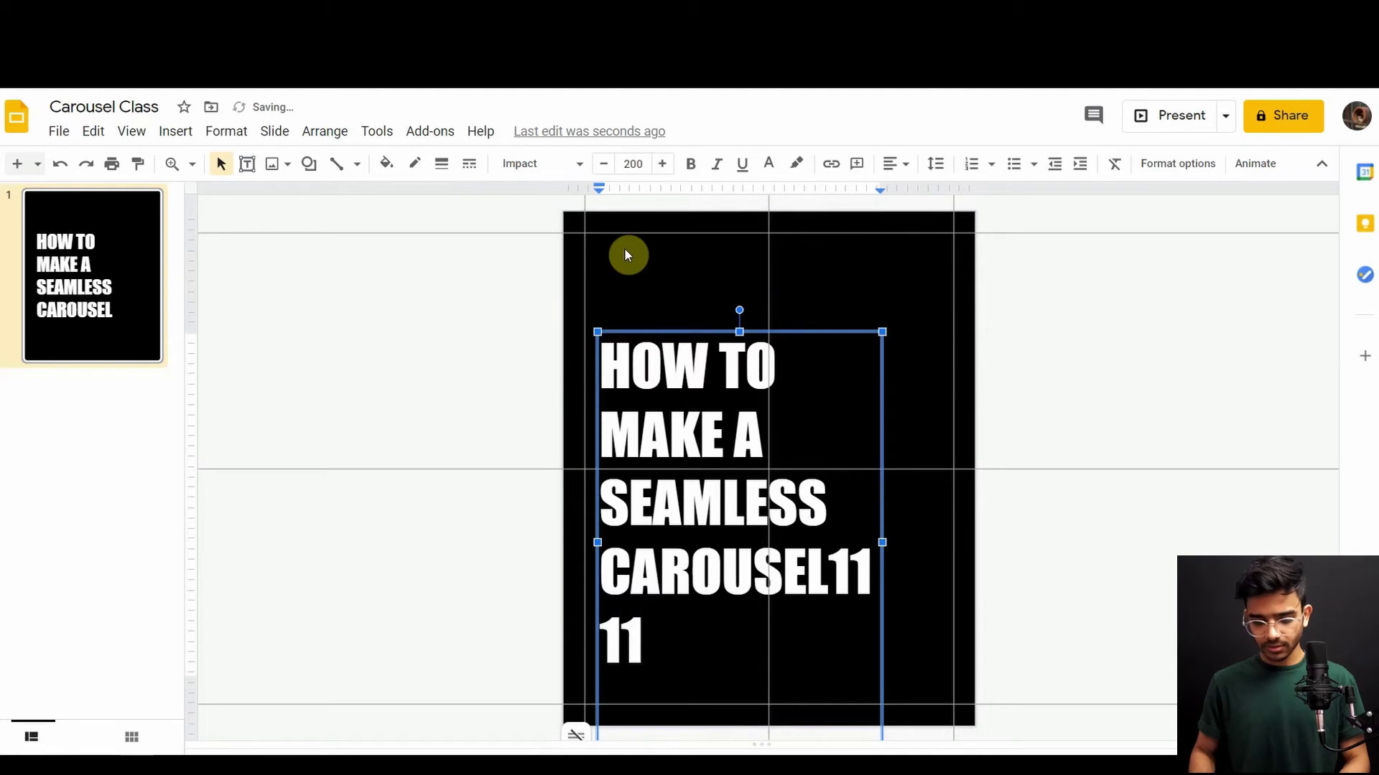
key(BackSpace)
key(BackSpace)
key(BackSpace)
key(Escape)
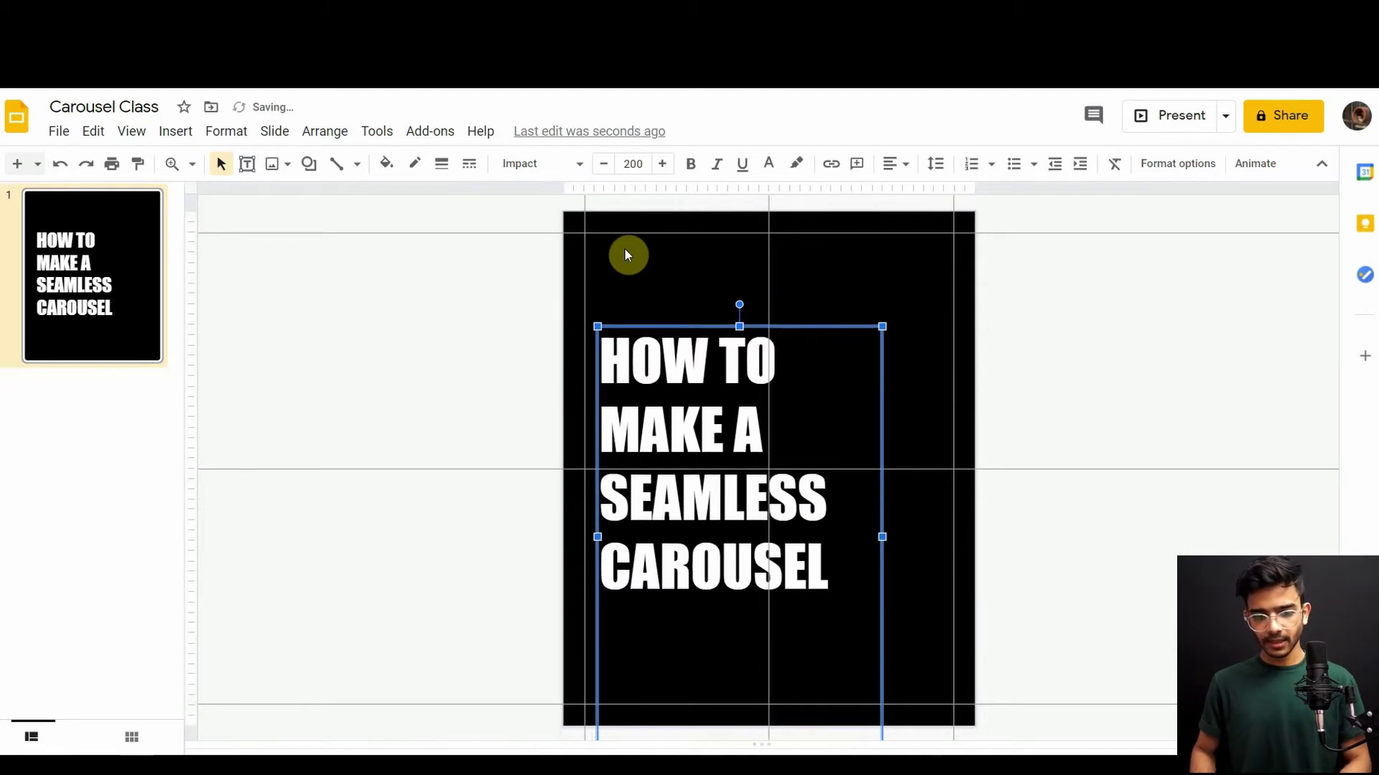
key(Up)
key(Up)
key(Up)
key(Up)
key(Up)
key(Up)
key(Up)
key(Up)
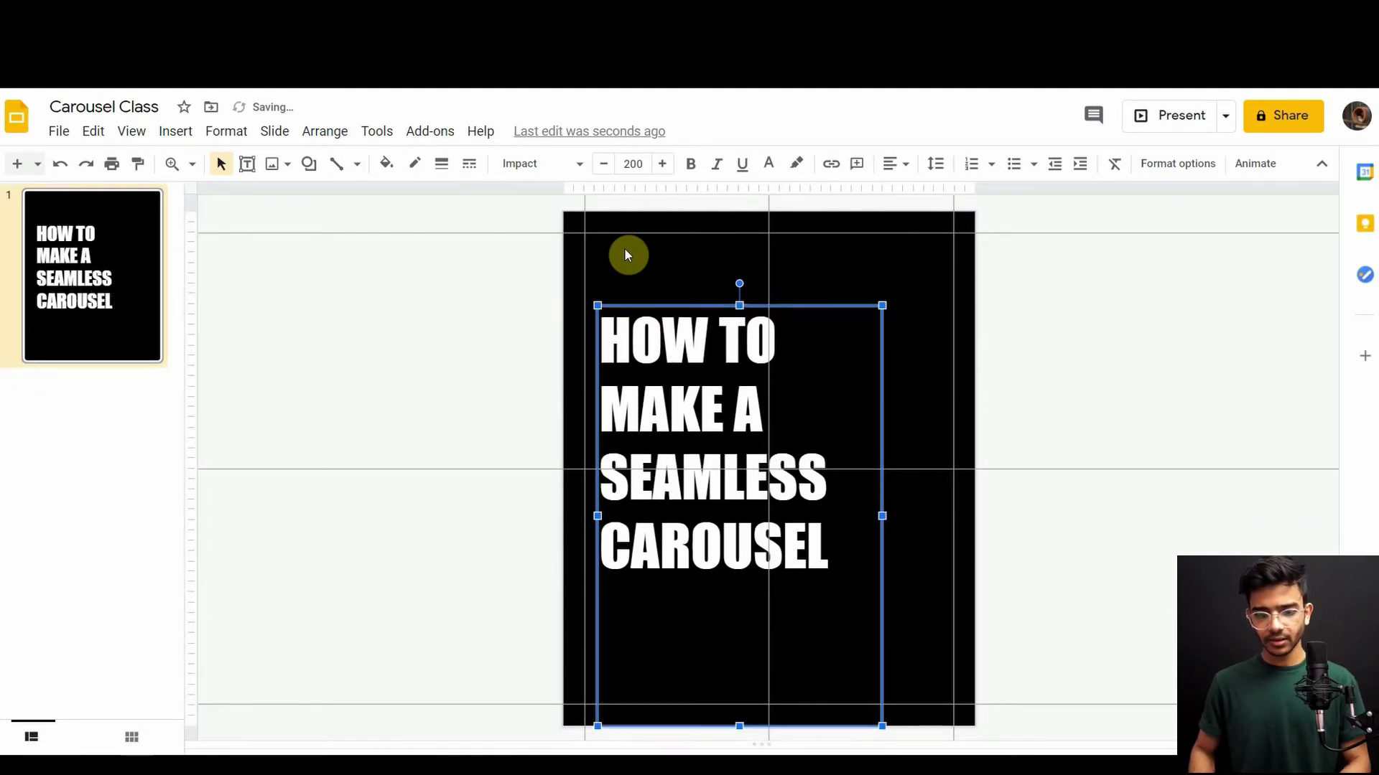
key(Up)
key(Up)
key(Up)
key(Up)
key(Down)
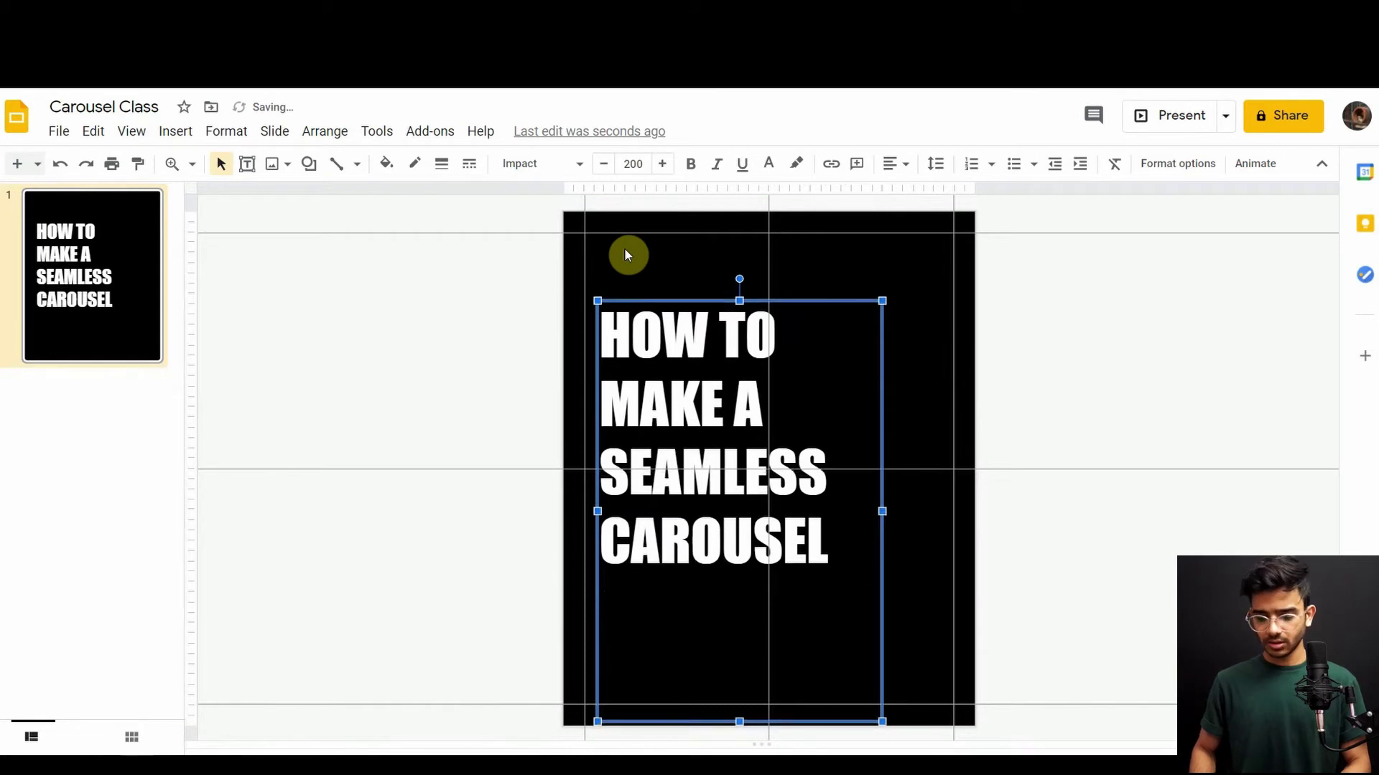
key(Down)
click(1069, 346)
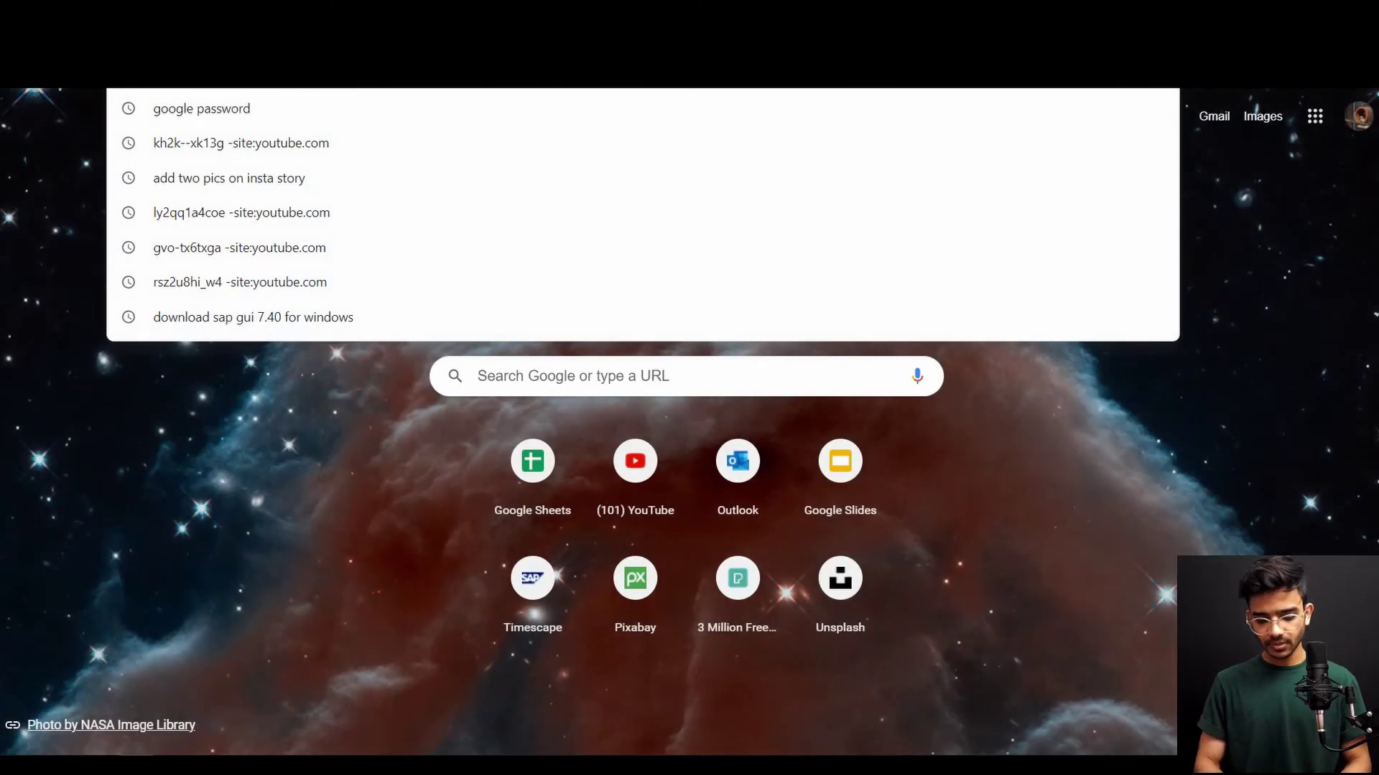
text(3D ICON)
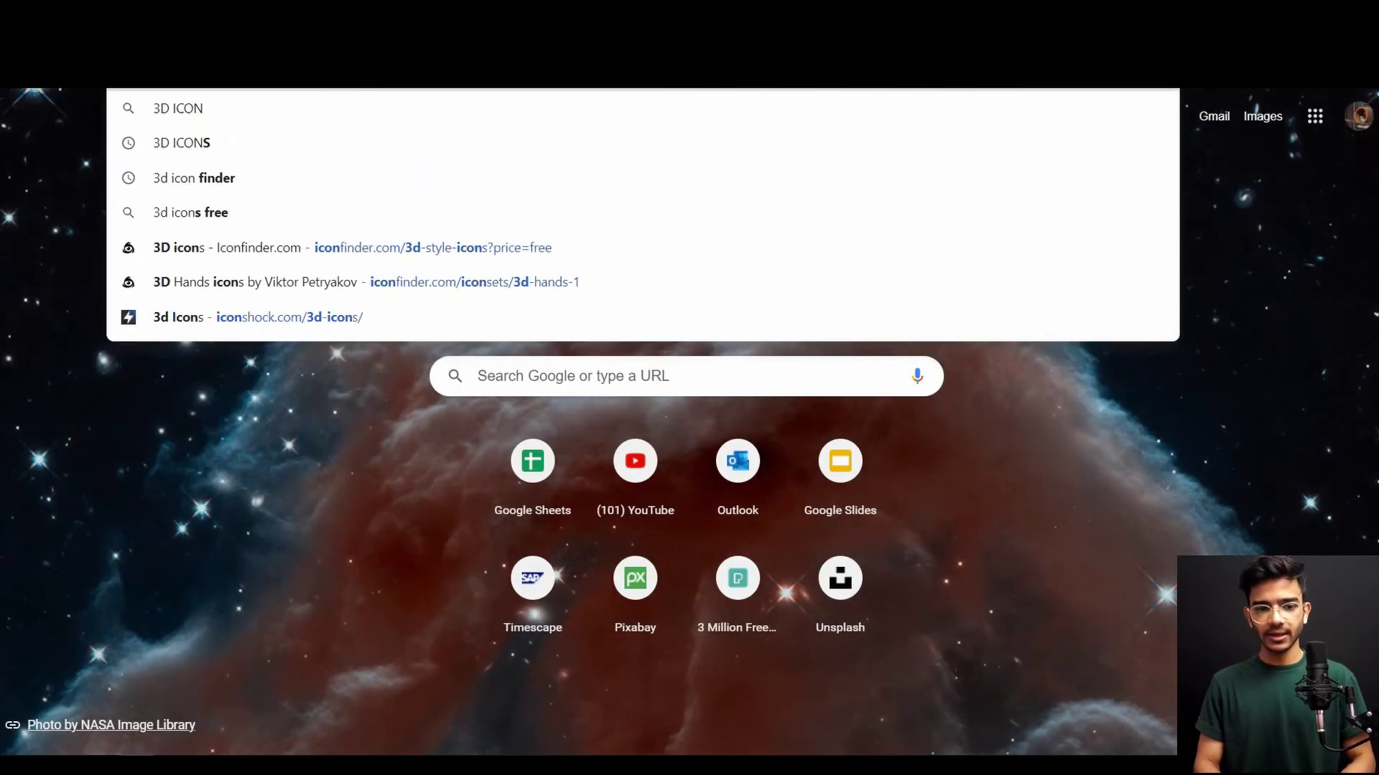
text(S)
Search 3D icons and download the Victory peace-sign hand as a 666 px PNG
key(Return)
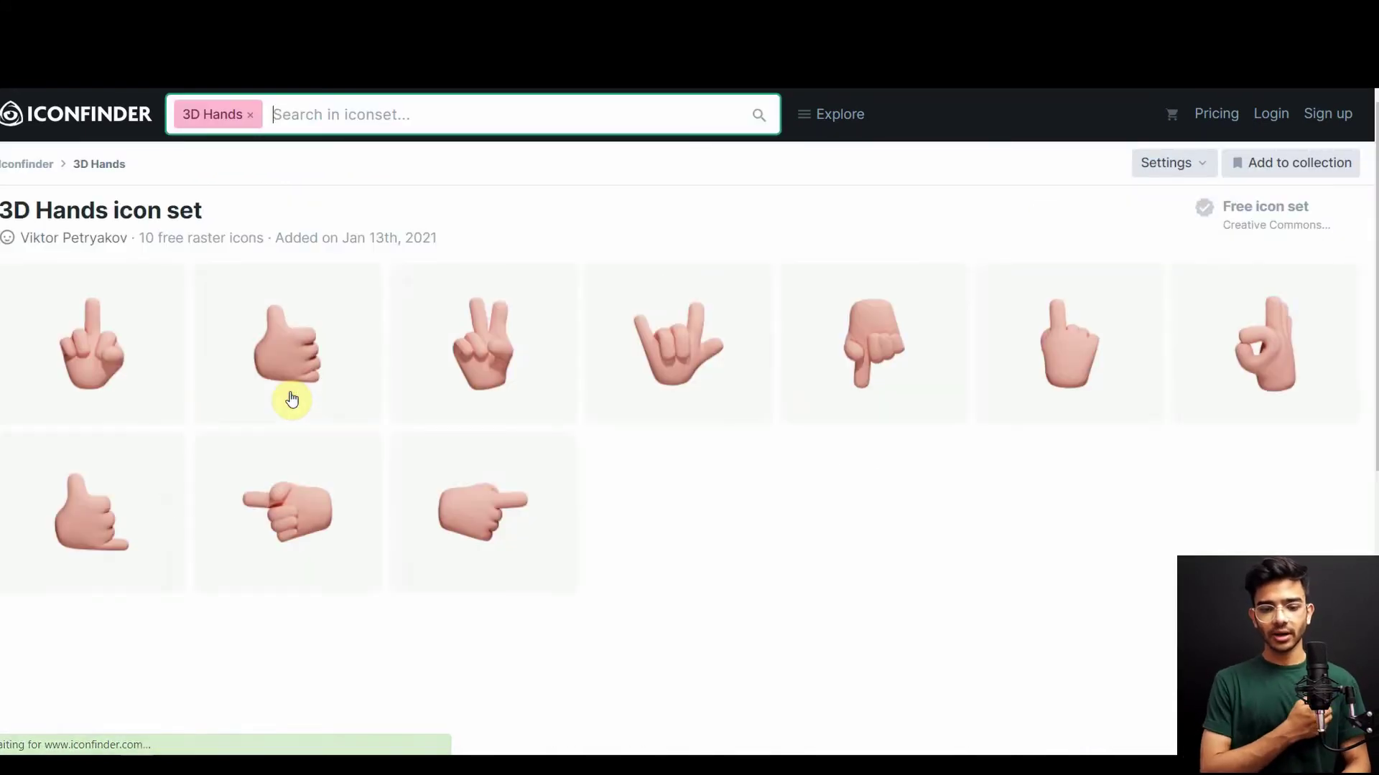
click(502, 360)
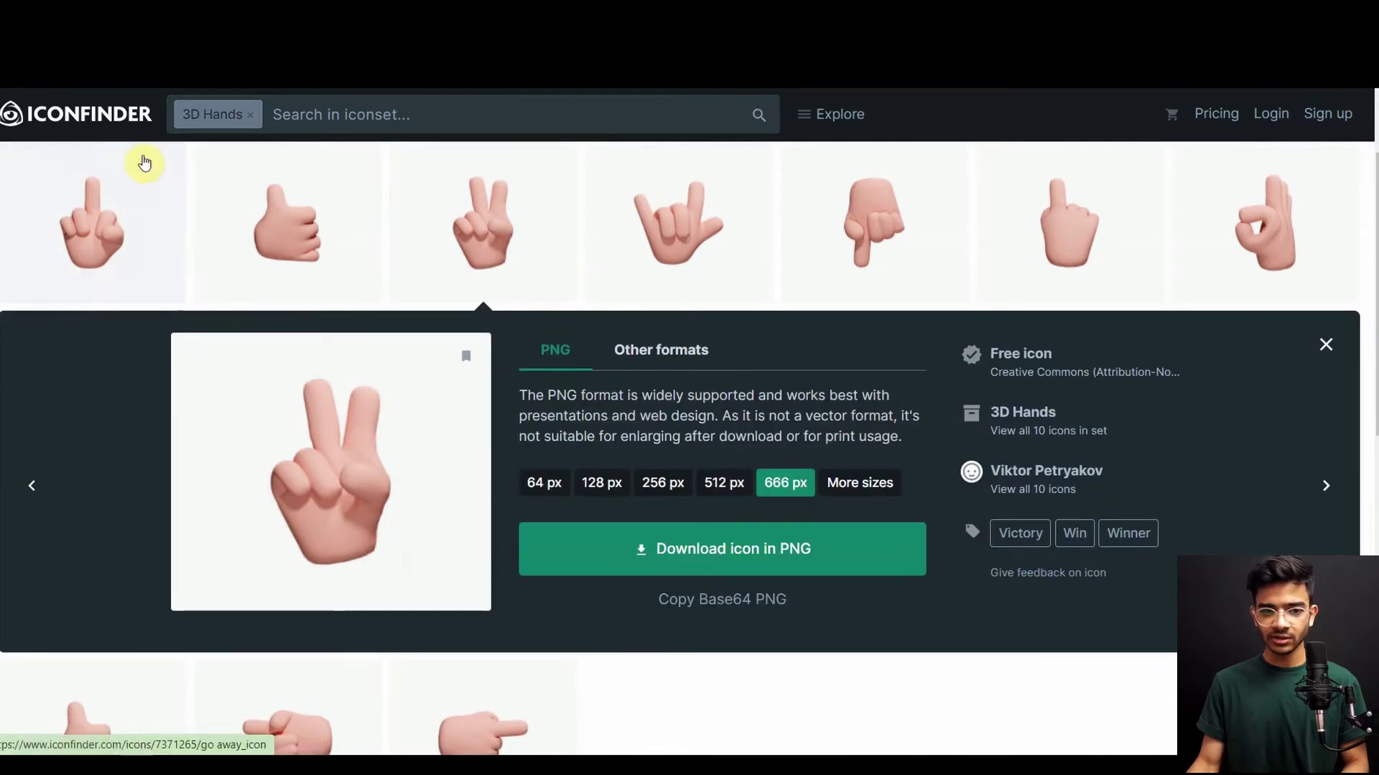
click(793, 547)
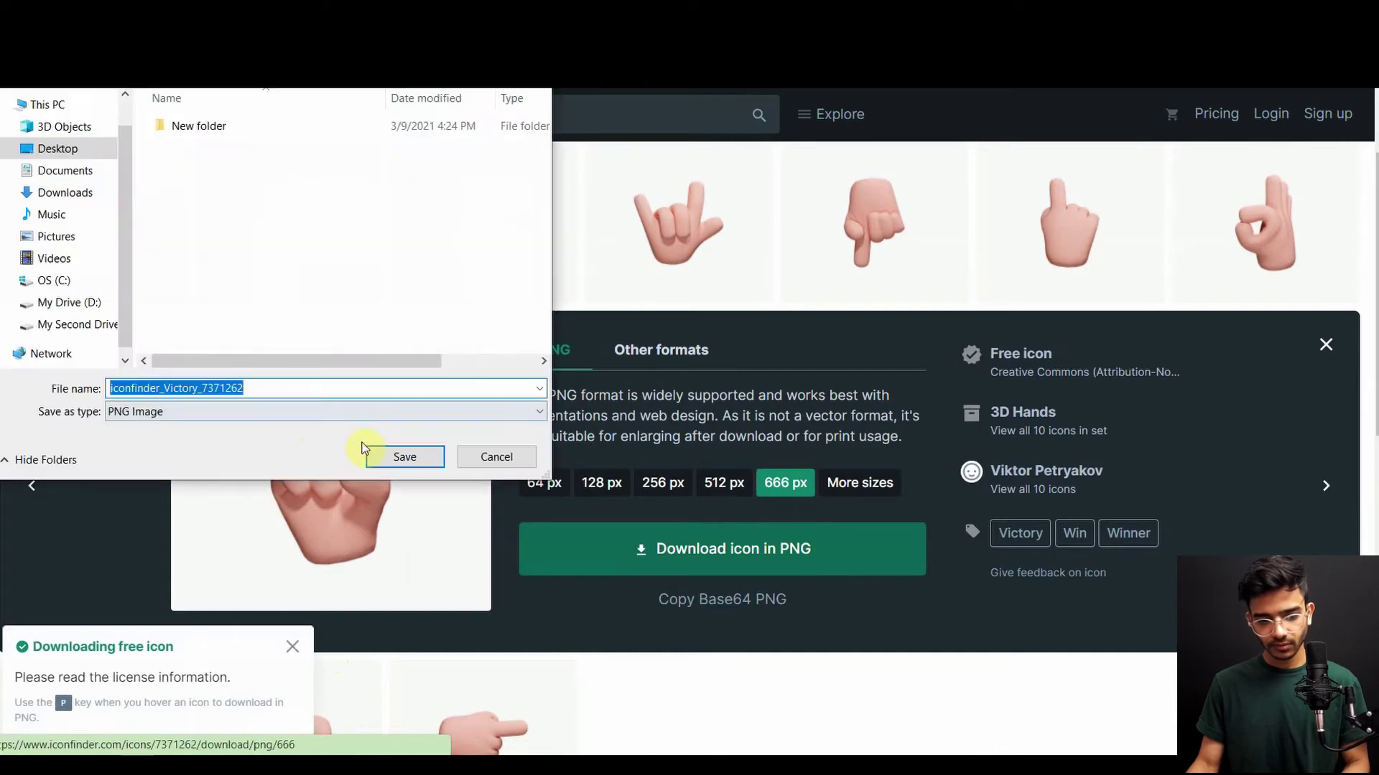
click(402, 457)
click(292, 647)
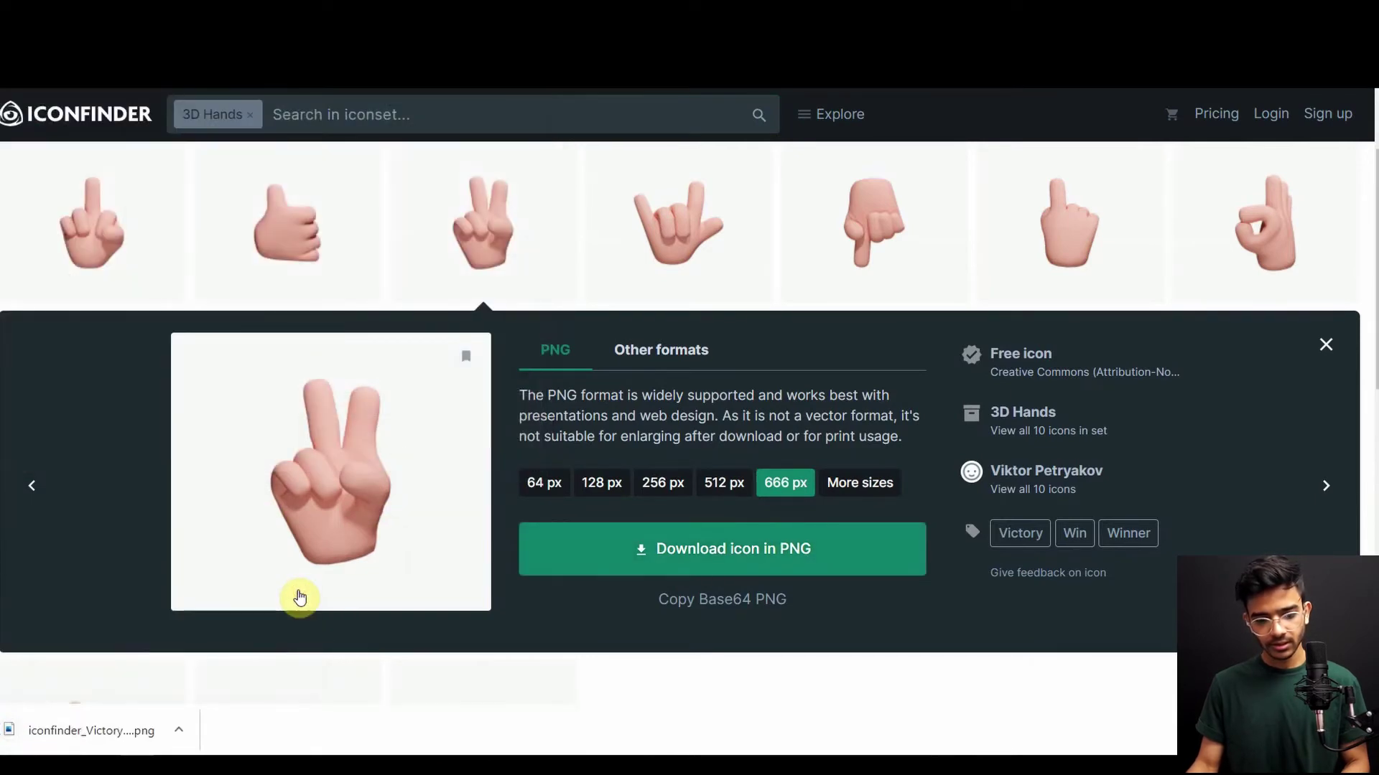
click(296, 585)
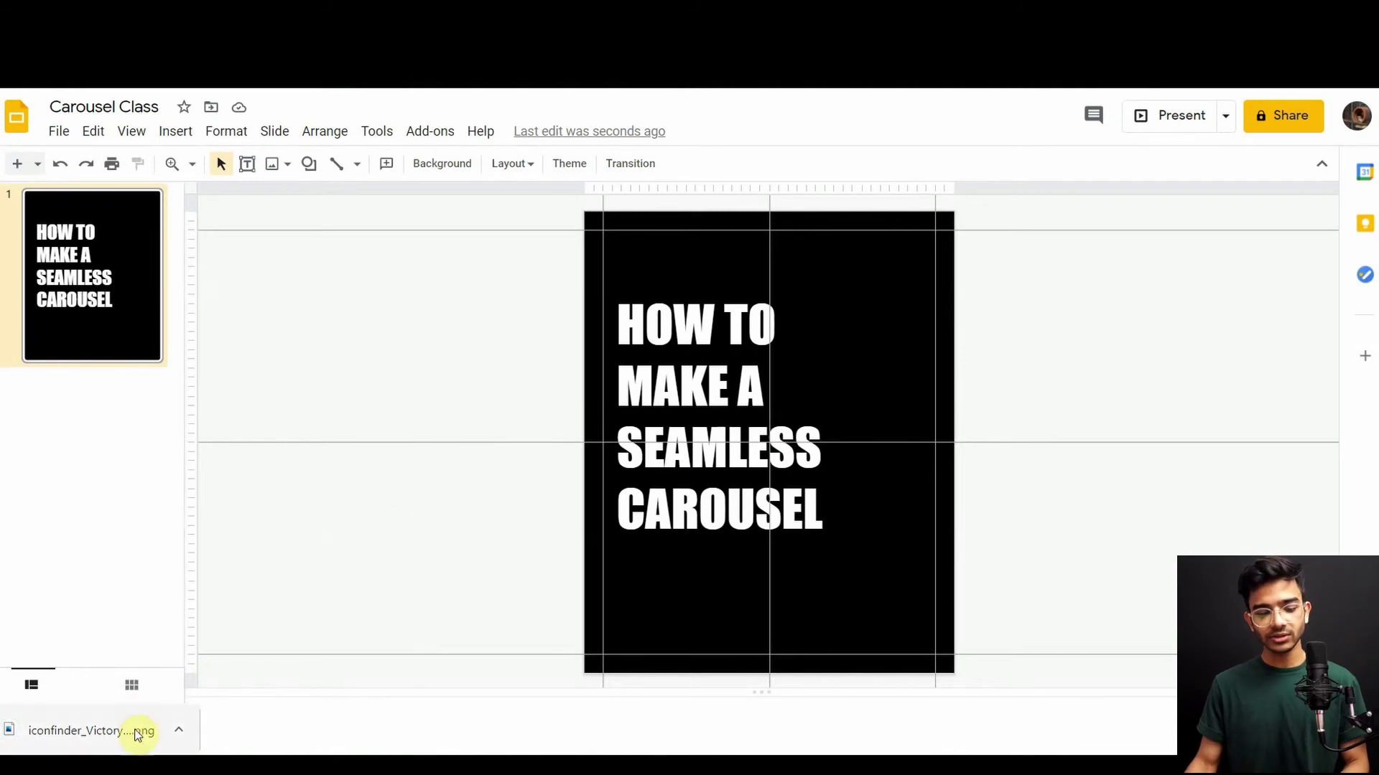
Drop the hand PNG onto the slide, enlarge it on the right, and send it backward
mouse_move(130, 731)
mouse_down()
mouse_move(232, 623)
mouse_move(878, 355)
mouse_up()
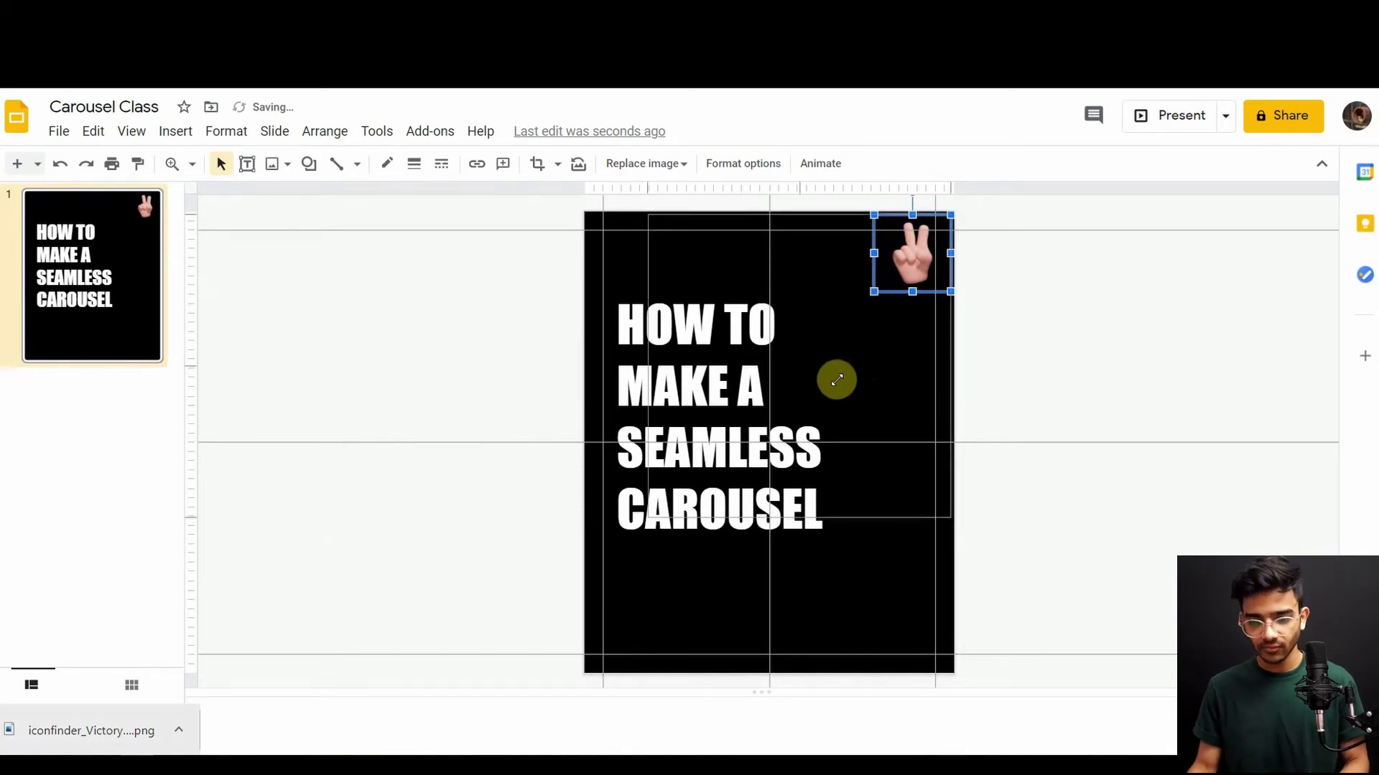
drag(873, 291, 600, 566)
drag(775, 438, 850, 466)
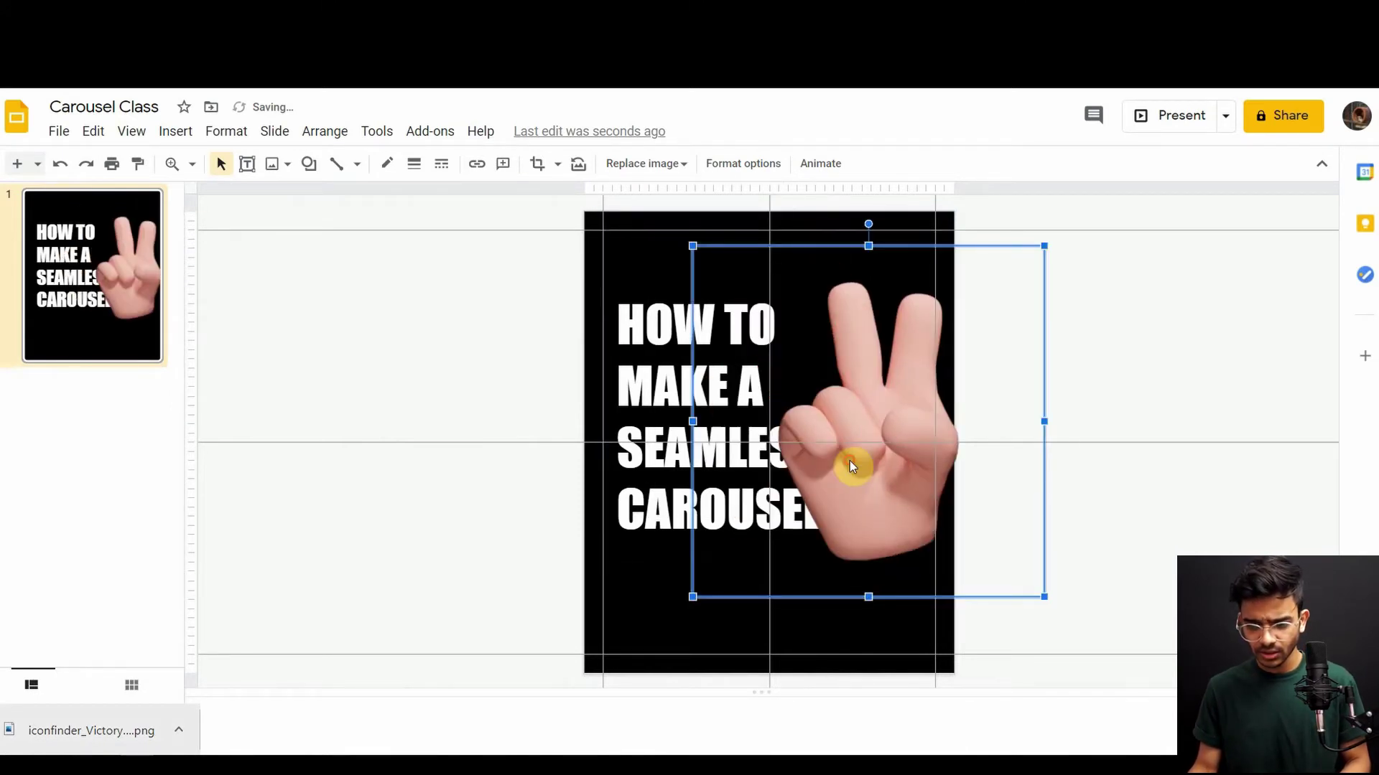
click(178, 130)
mouse_move(206, 163)
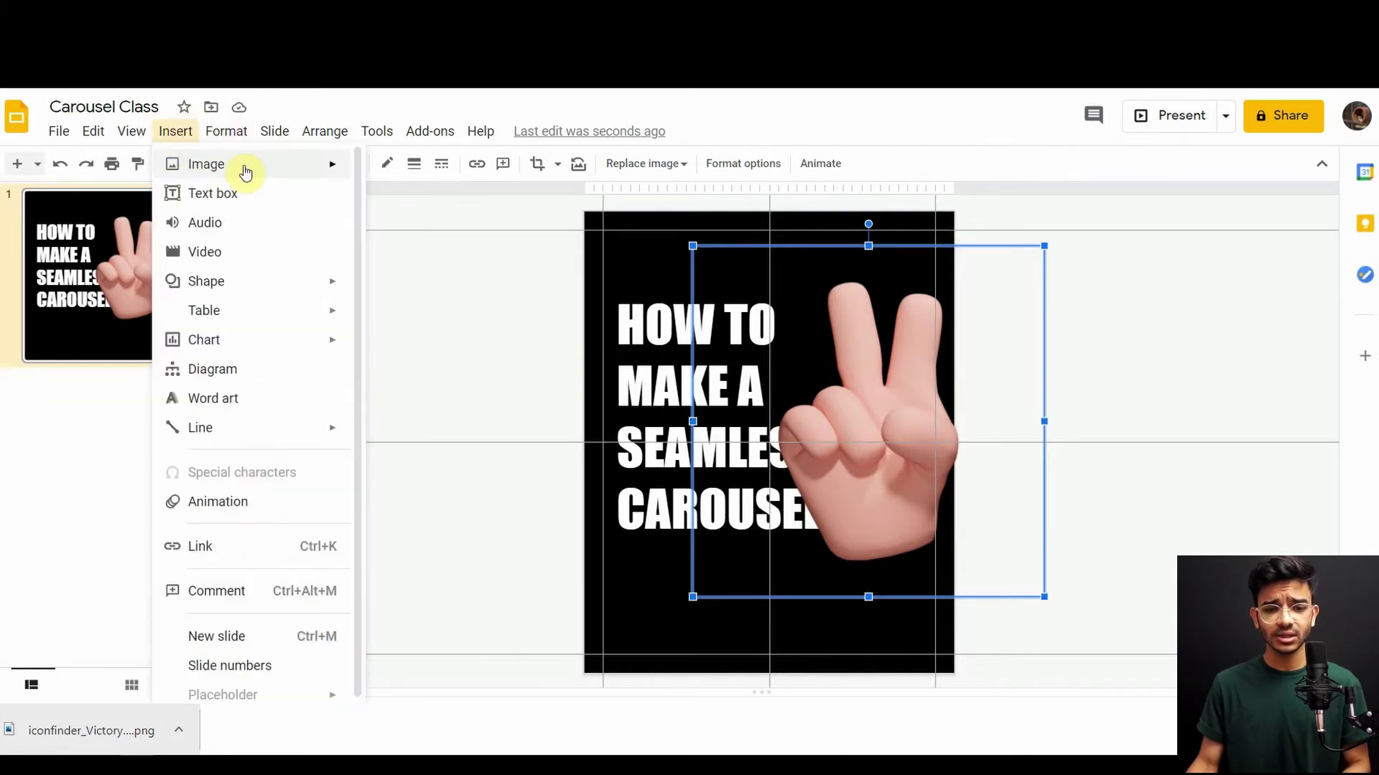
click(507, 406)
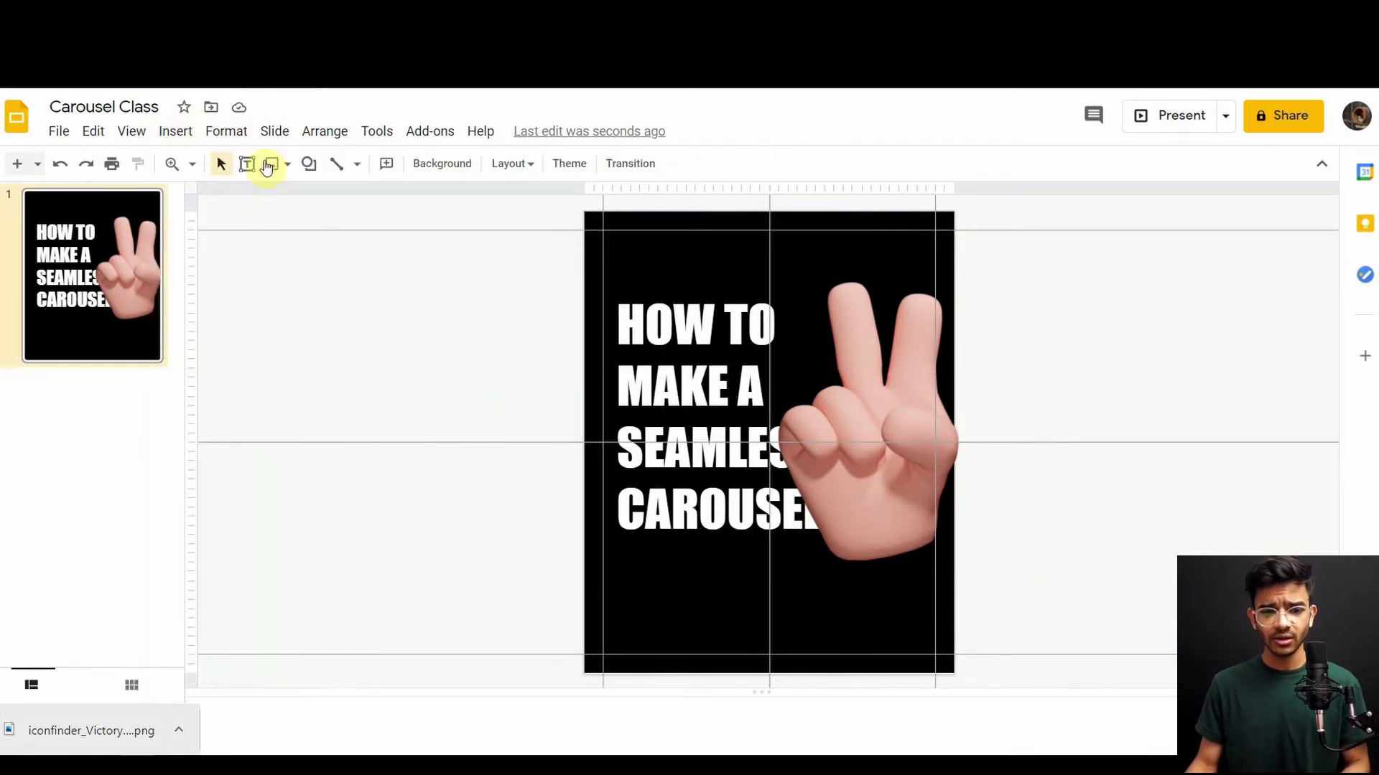
click(902, 477)
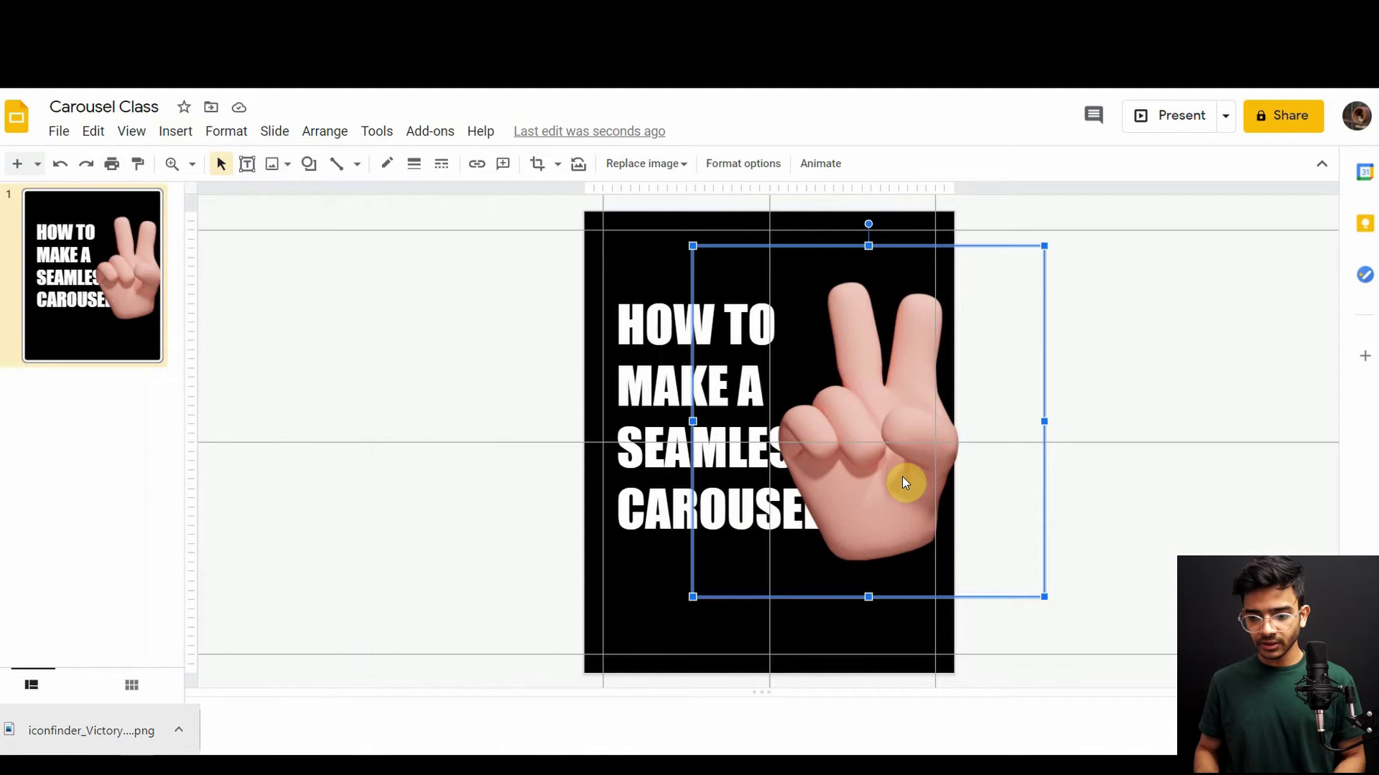
key(ctrl+Down)
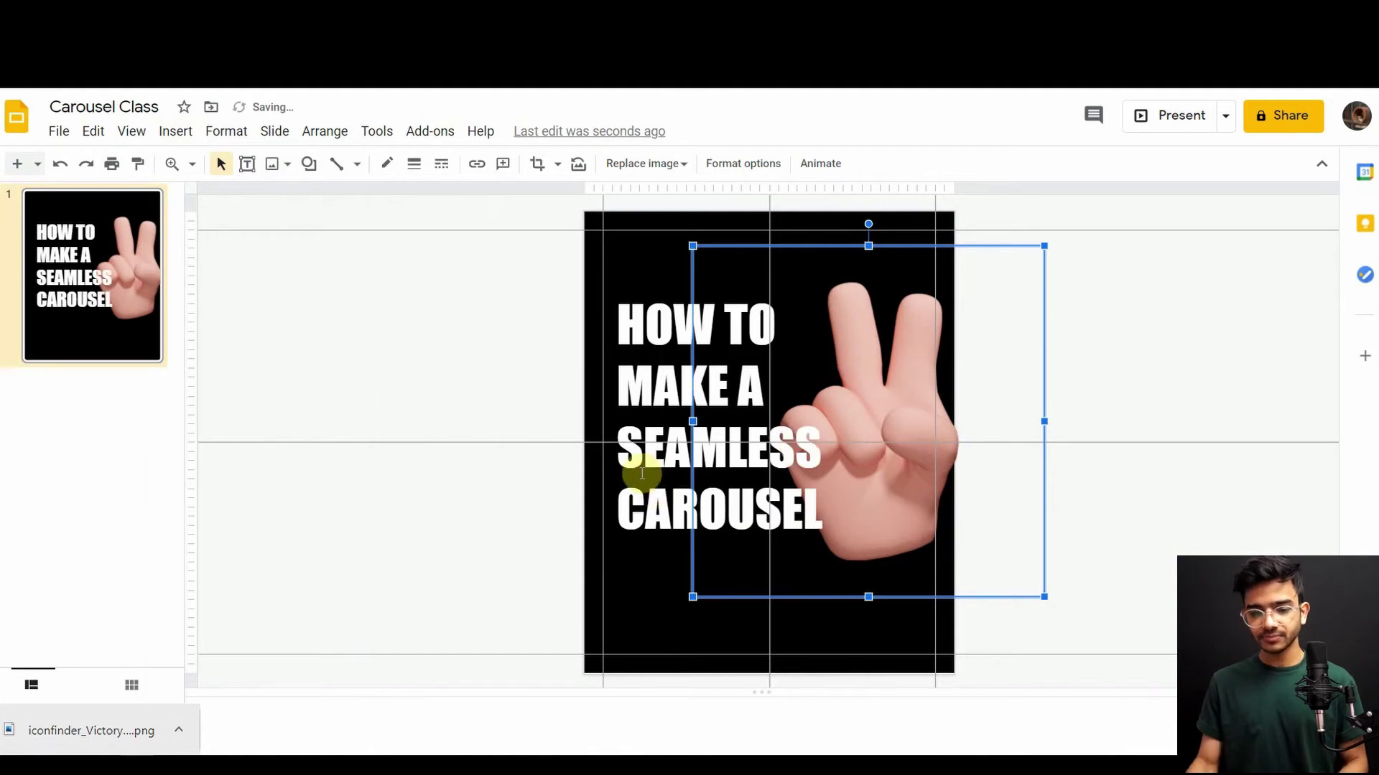
Colour the title word SEAMLESS yellow, leaving the other title lines white
click(629, 459)
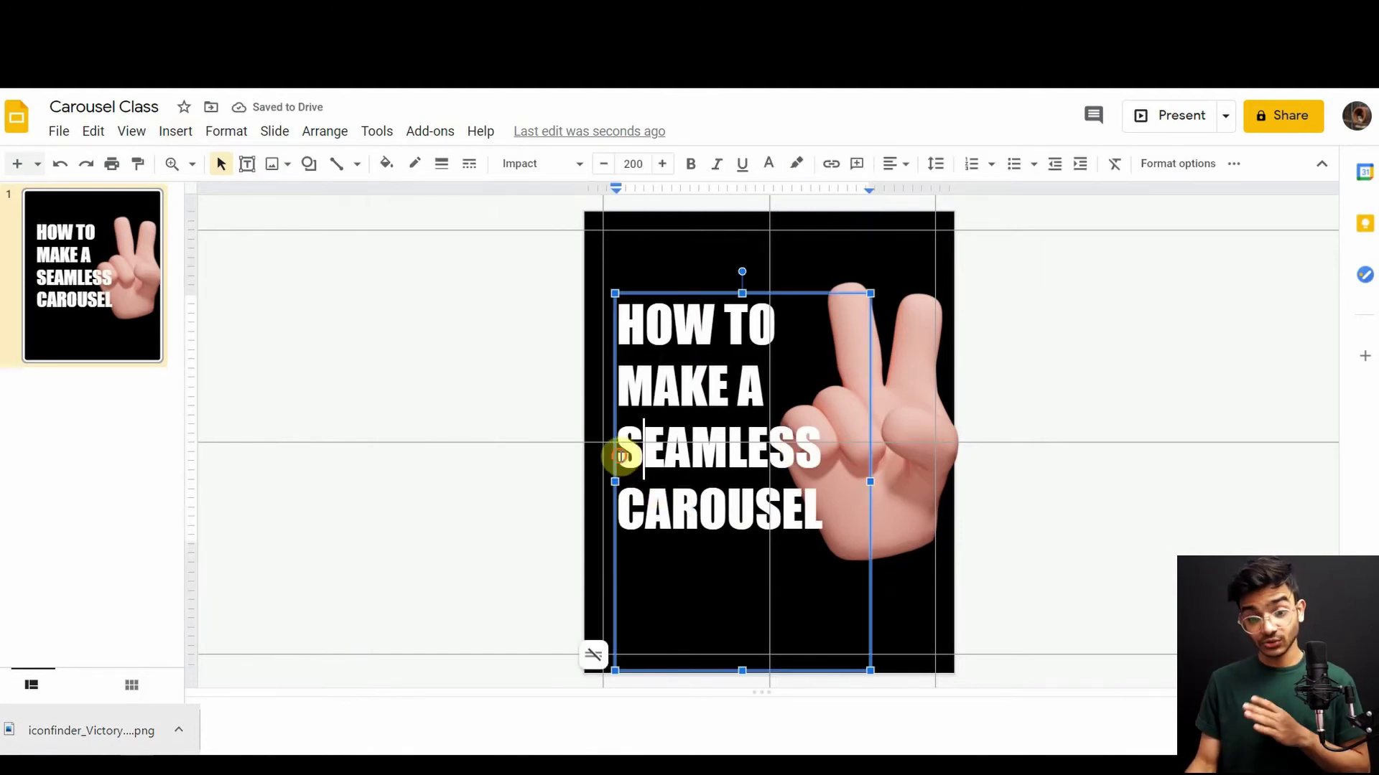
drag(618, 458, 810, 457)
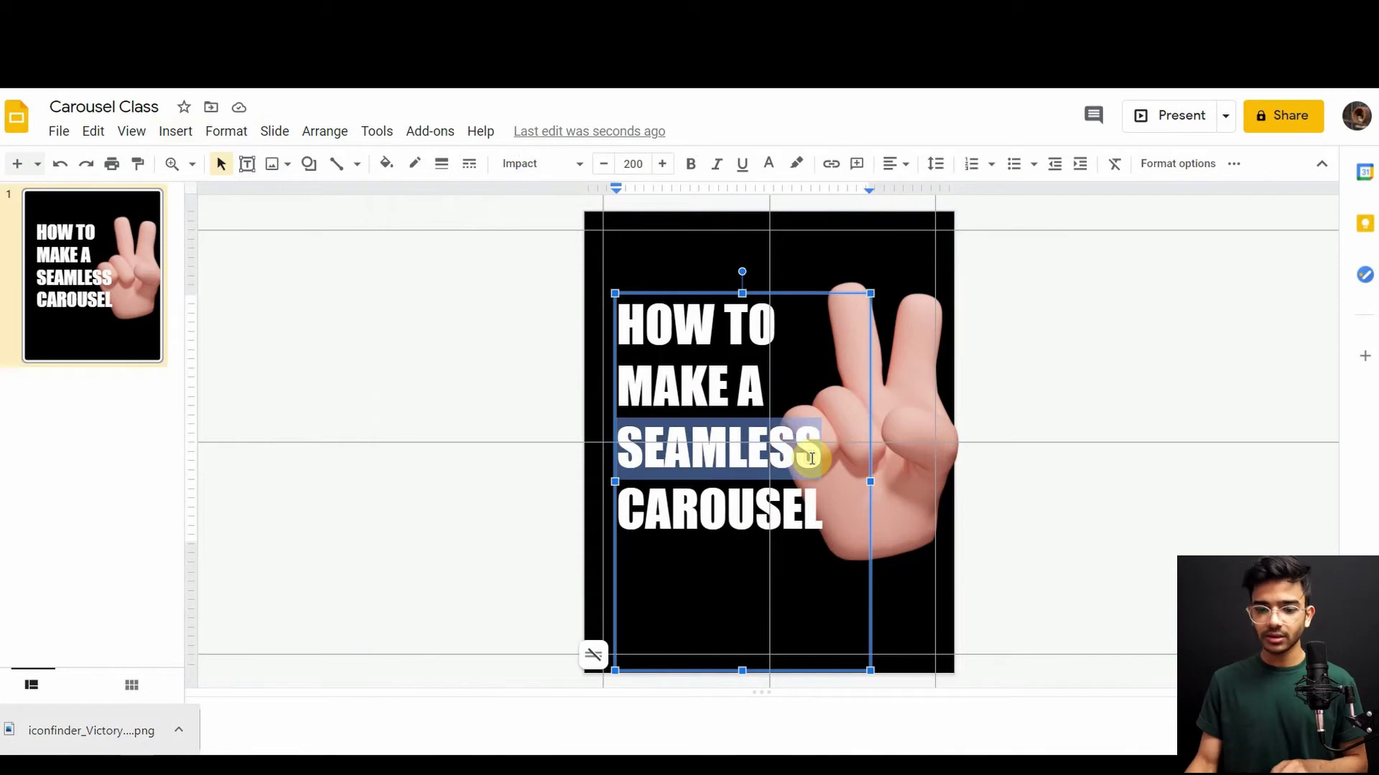
click(769, 168)
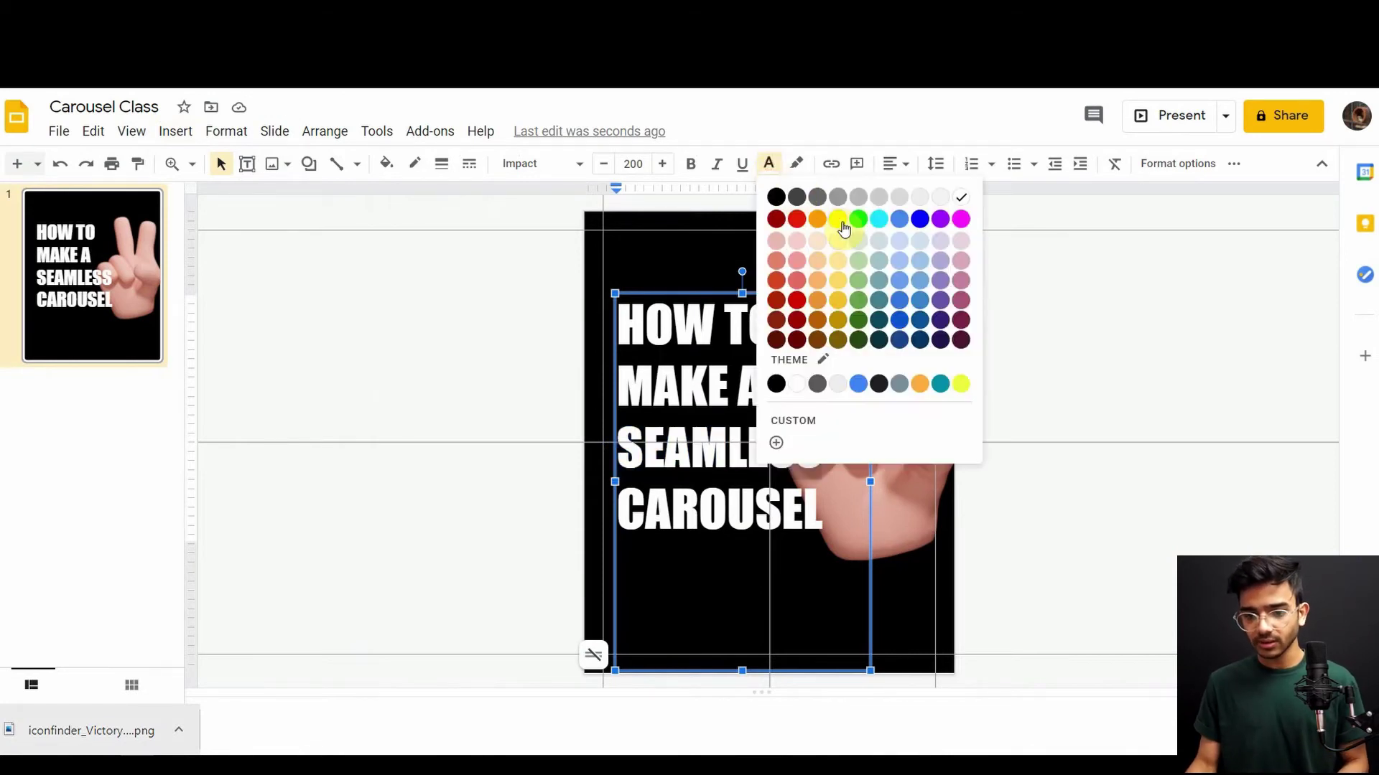
click(840, 220)
click(1085, 345)
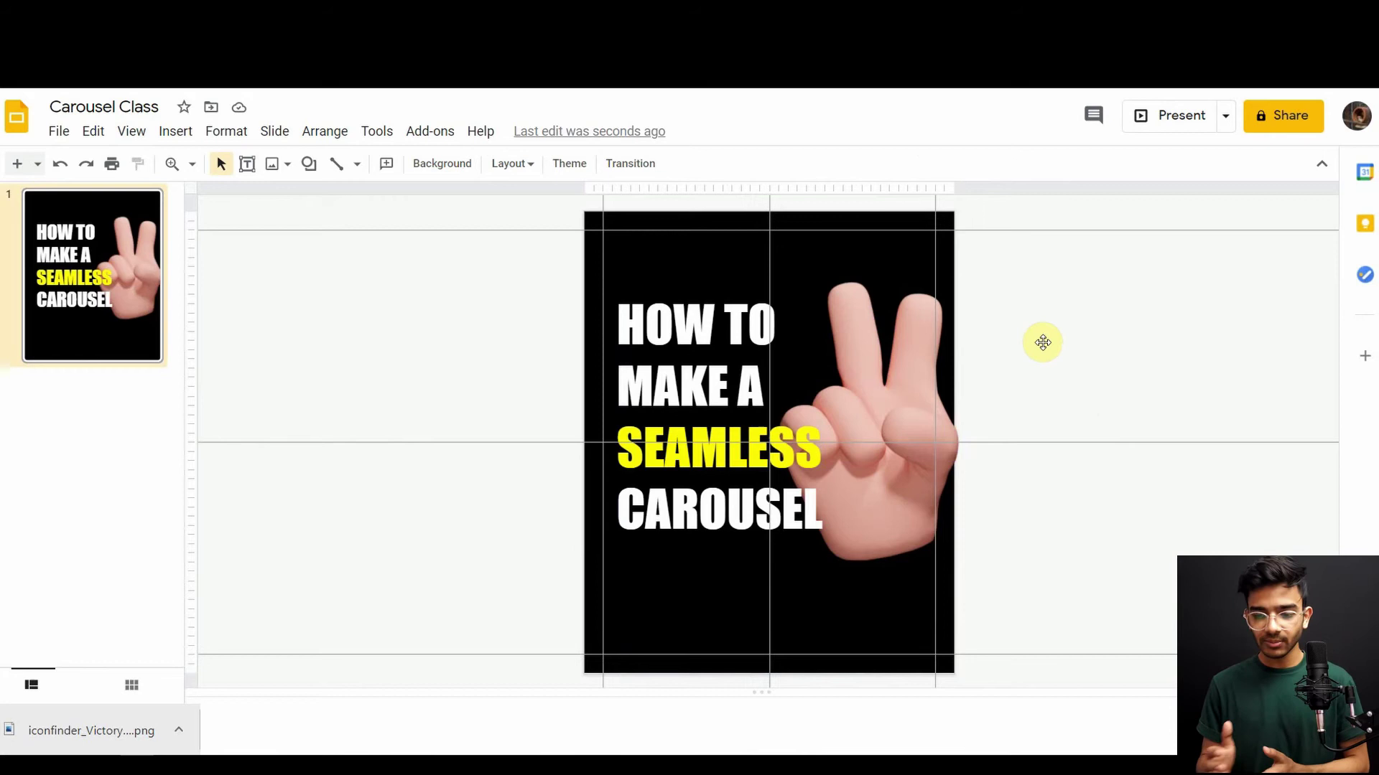
Paste the avatar name-and-handle badge and nudge it up just under the title
key(ctrl+v)
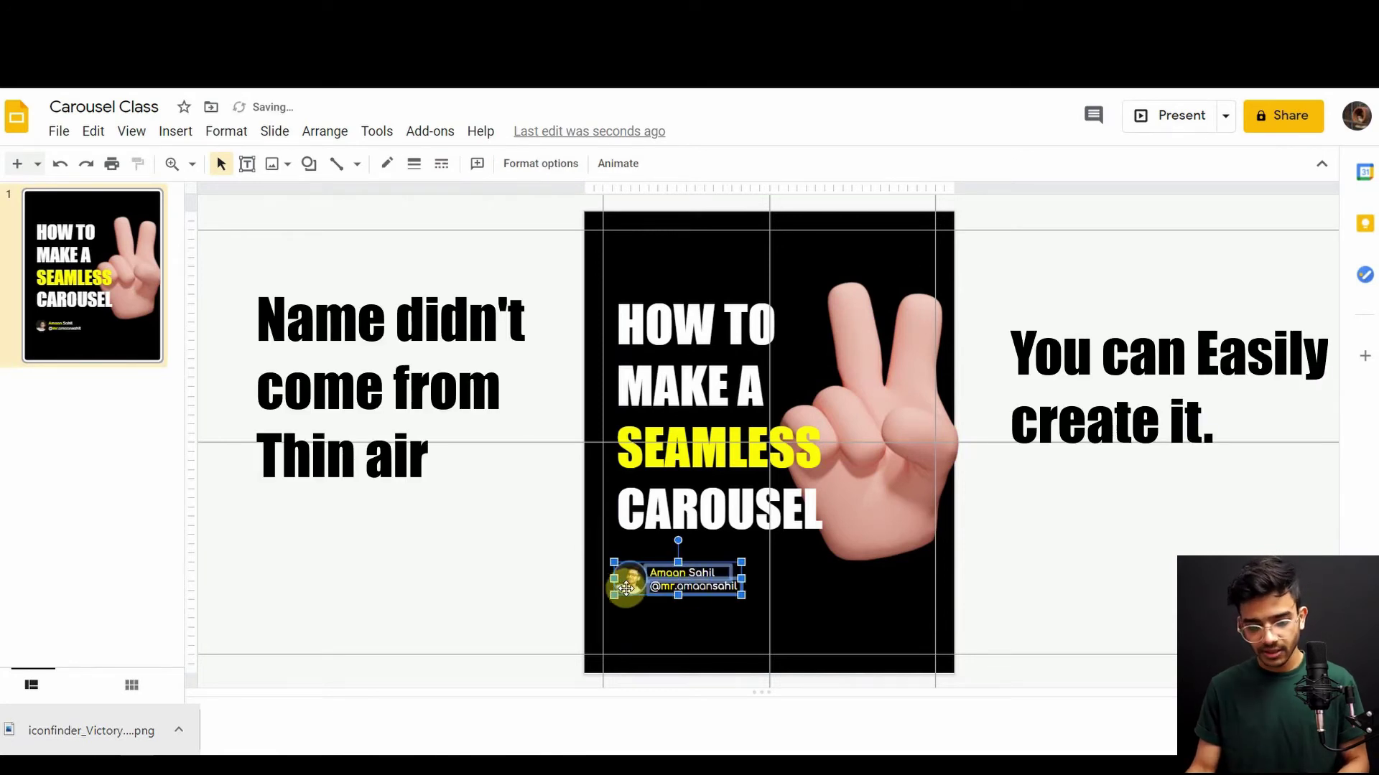
drag(626, 588, 636, 570)
click(1066, 549)
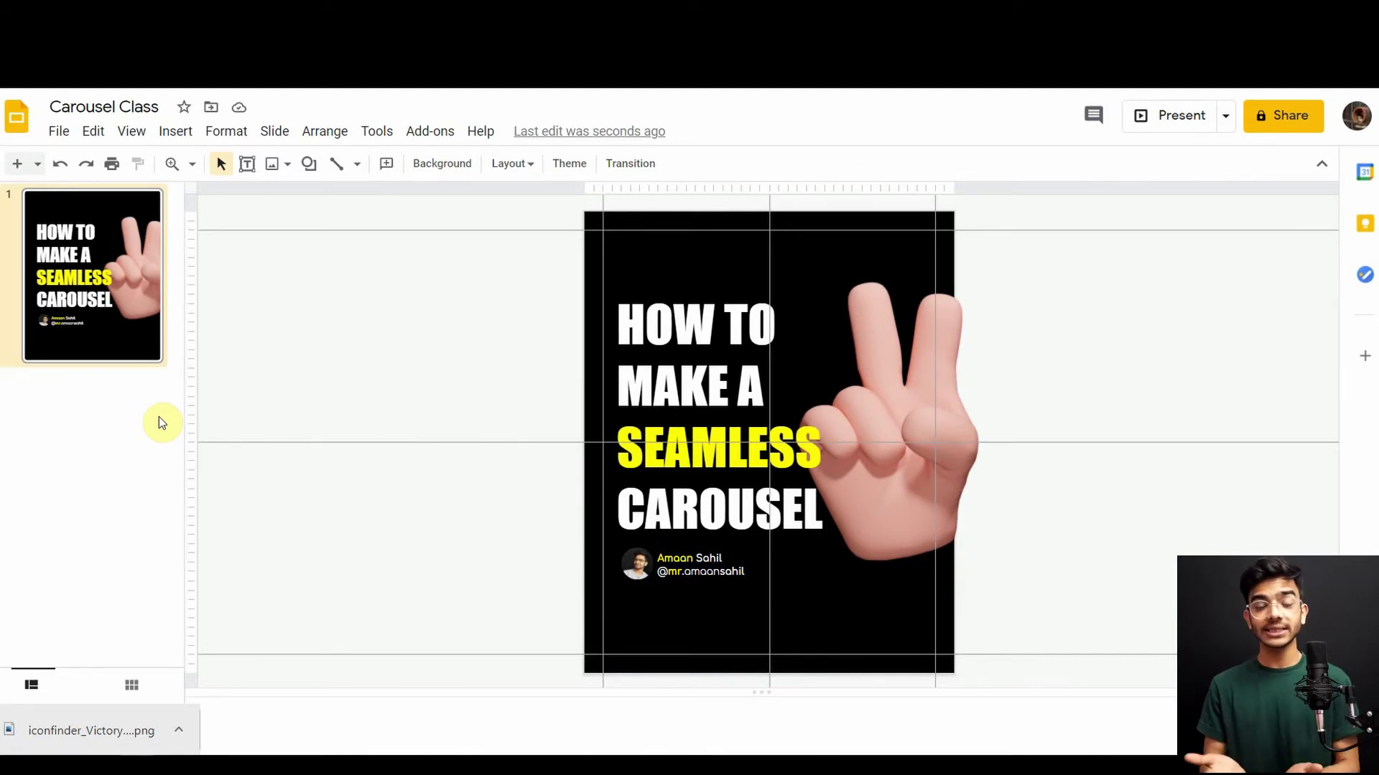
Duplicate slide 1 and delete the title text from the new slide 2
right_click(101, 204)
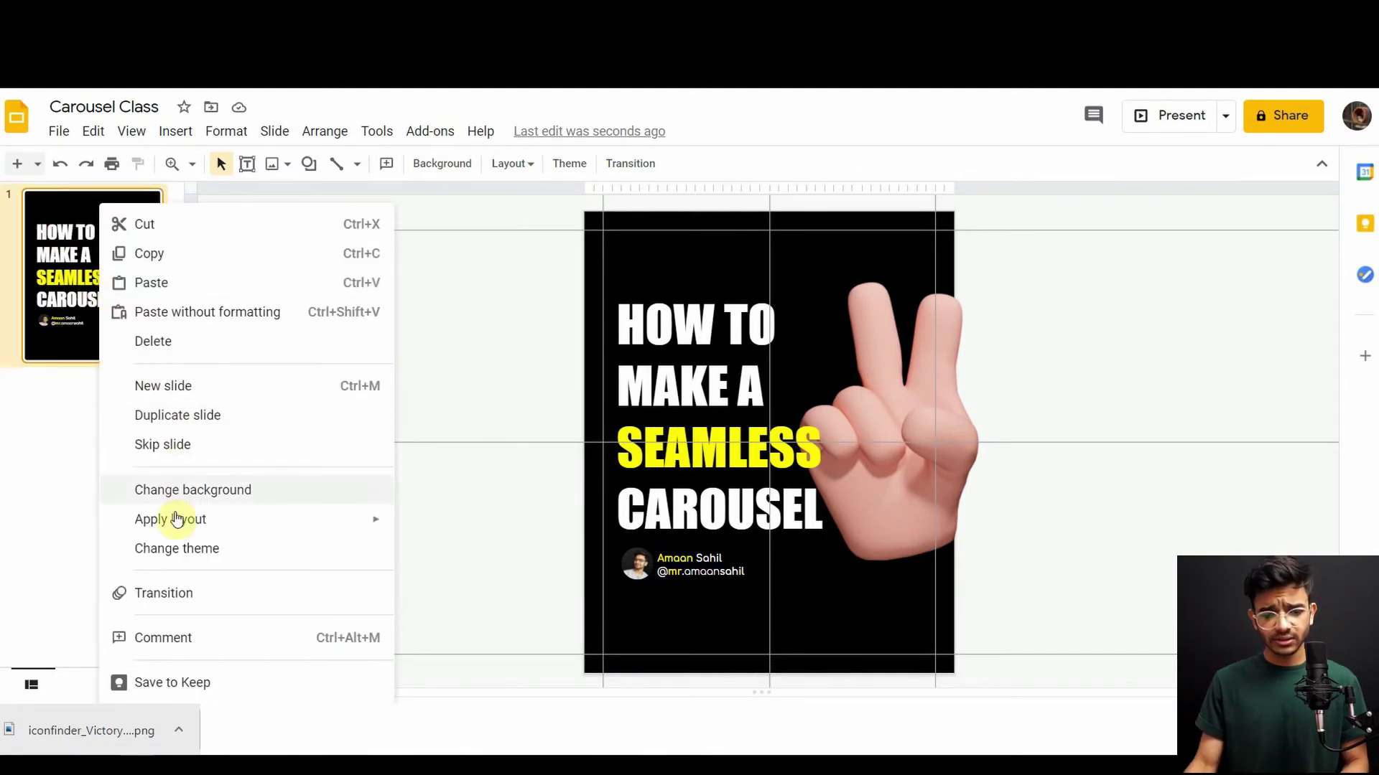
click(170, 421)
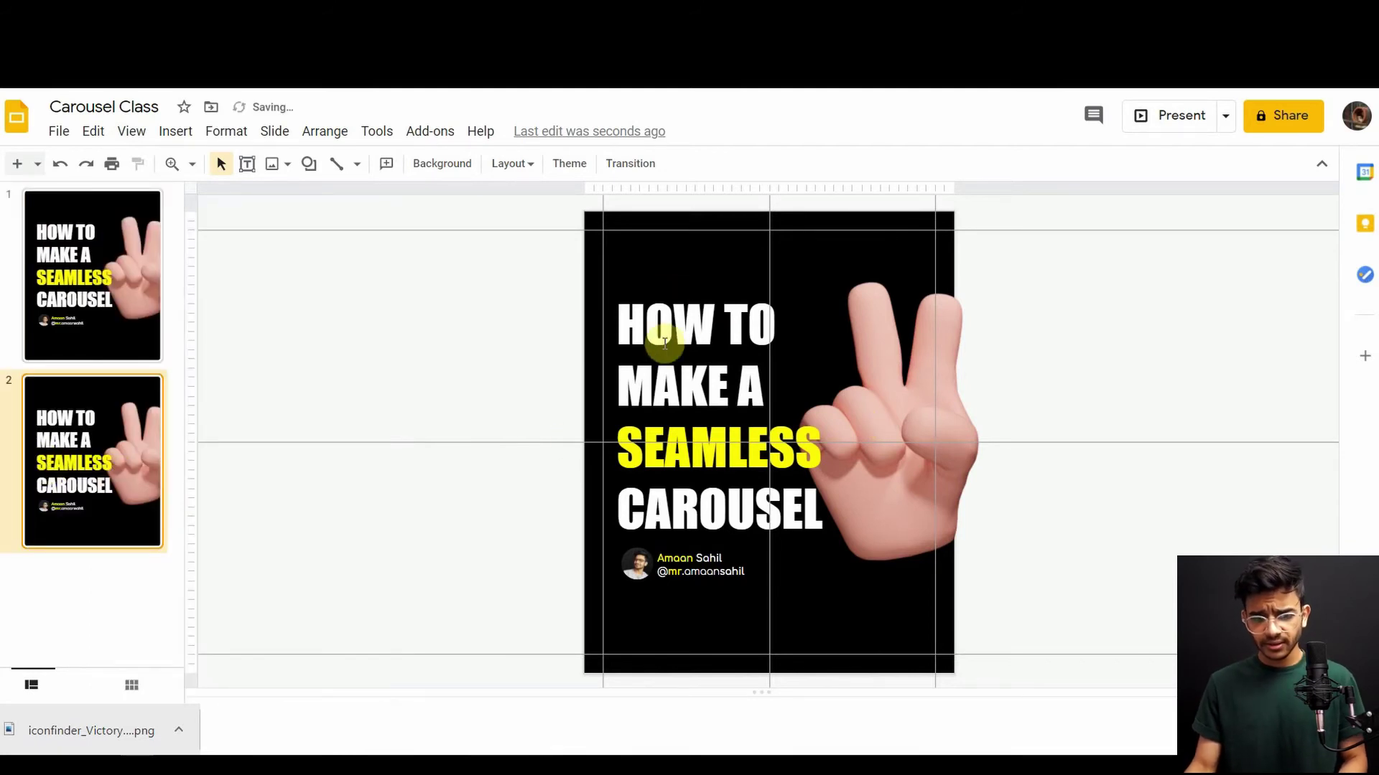
click(662, 316)
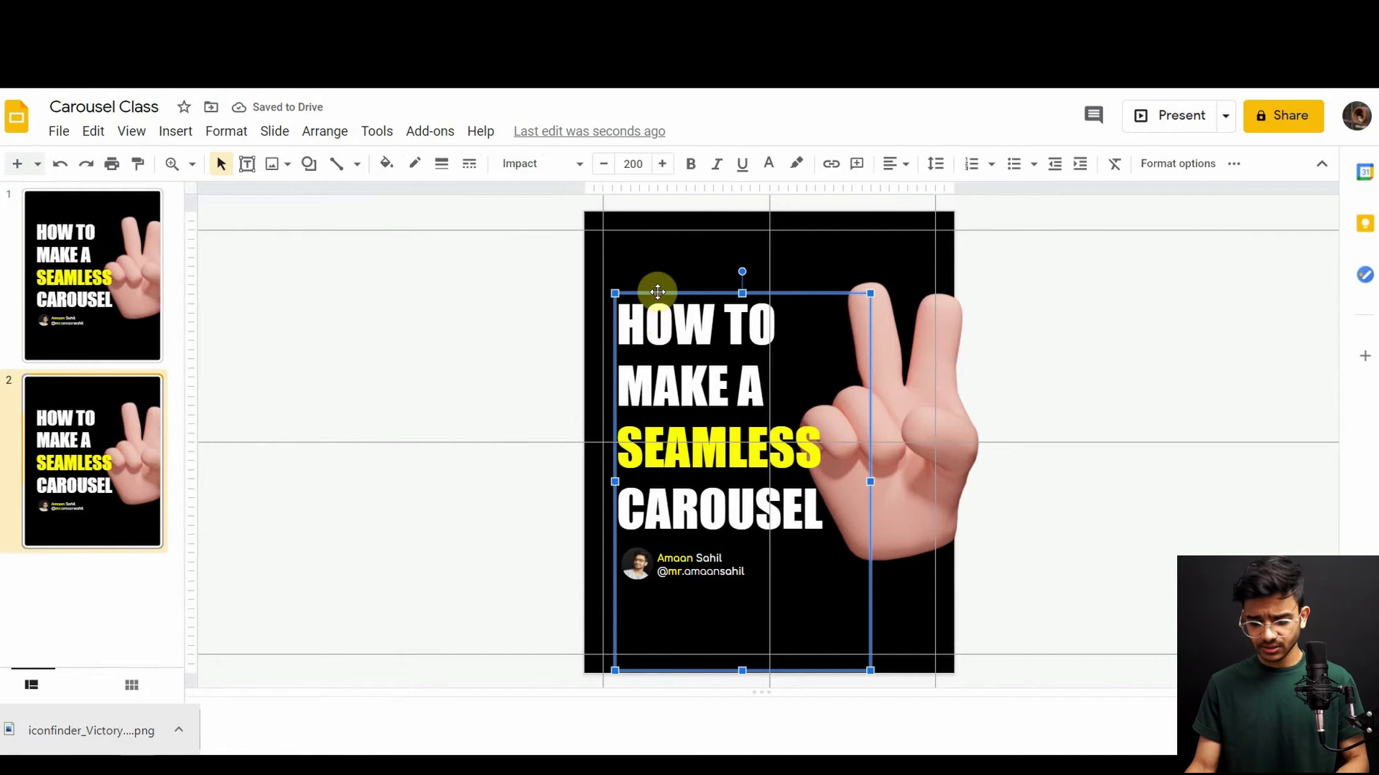
key(Delete)
Delete the name badge and avatar from slide 2, leaving only the peace-hand image
click(663, 556)
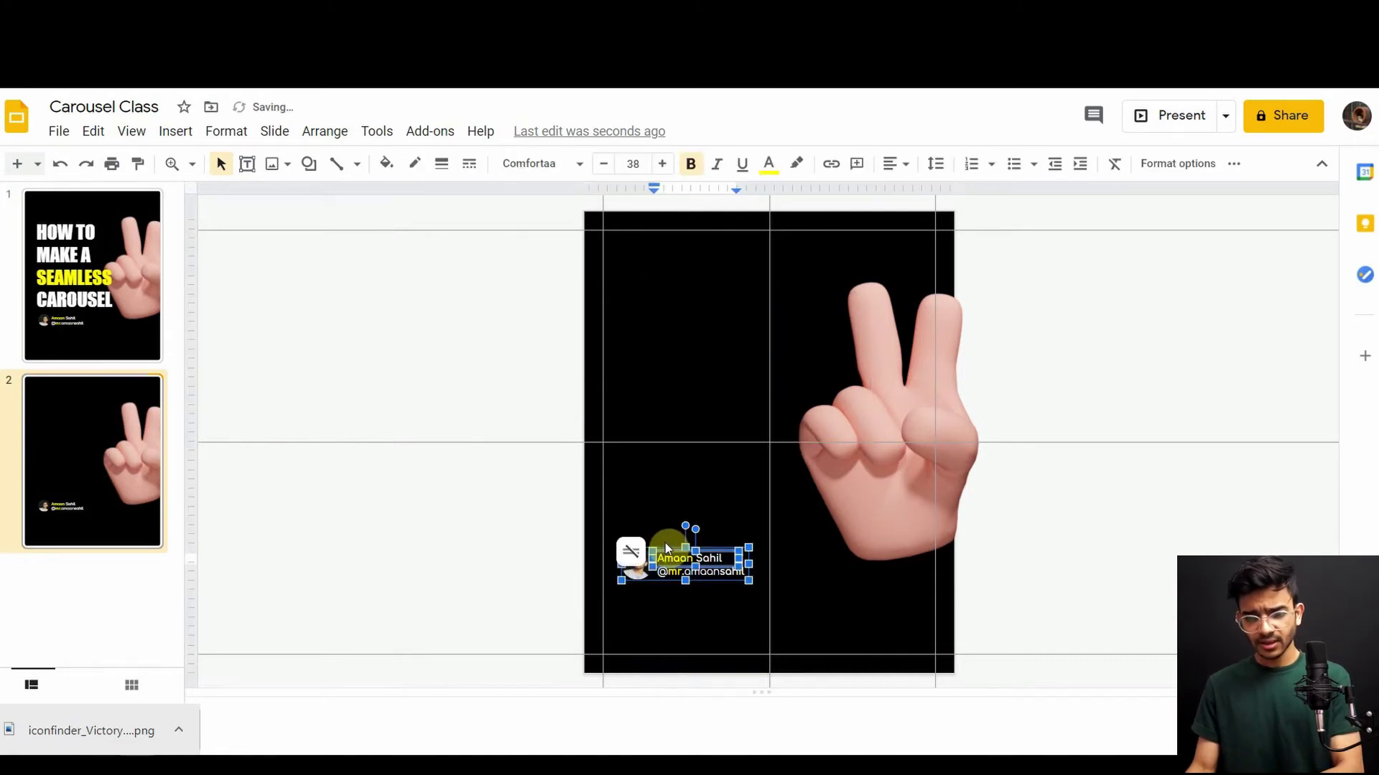
shift+click(631, 577)
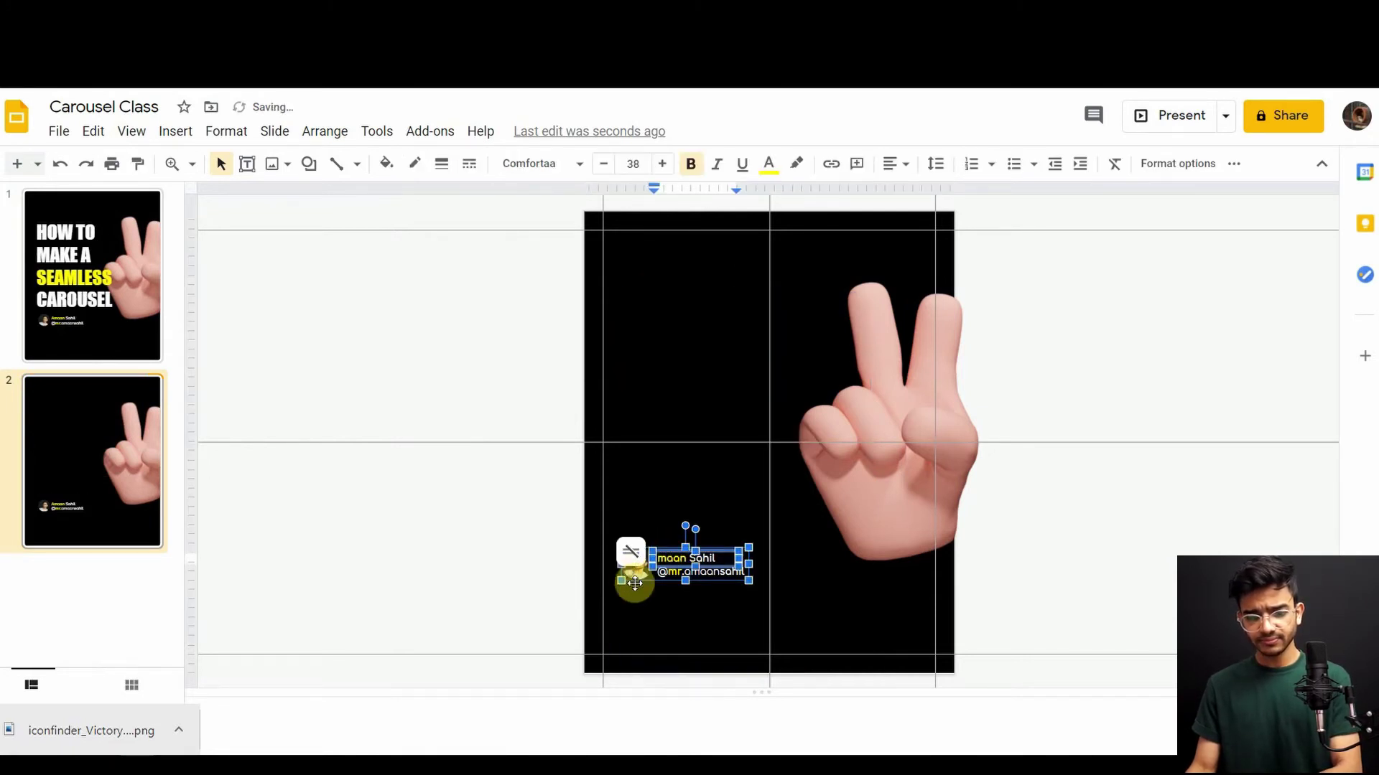
click(748, 623)
drag(641, 540, 616, 547)
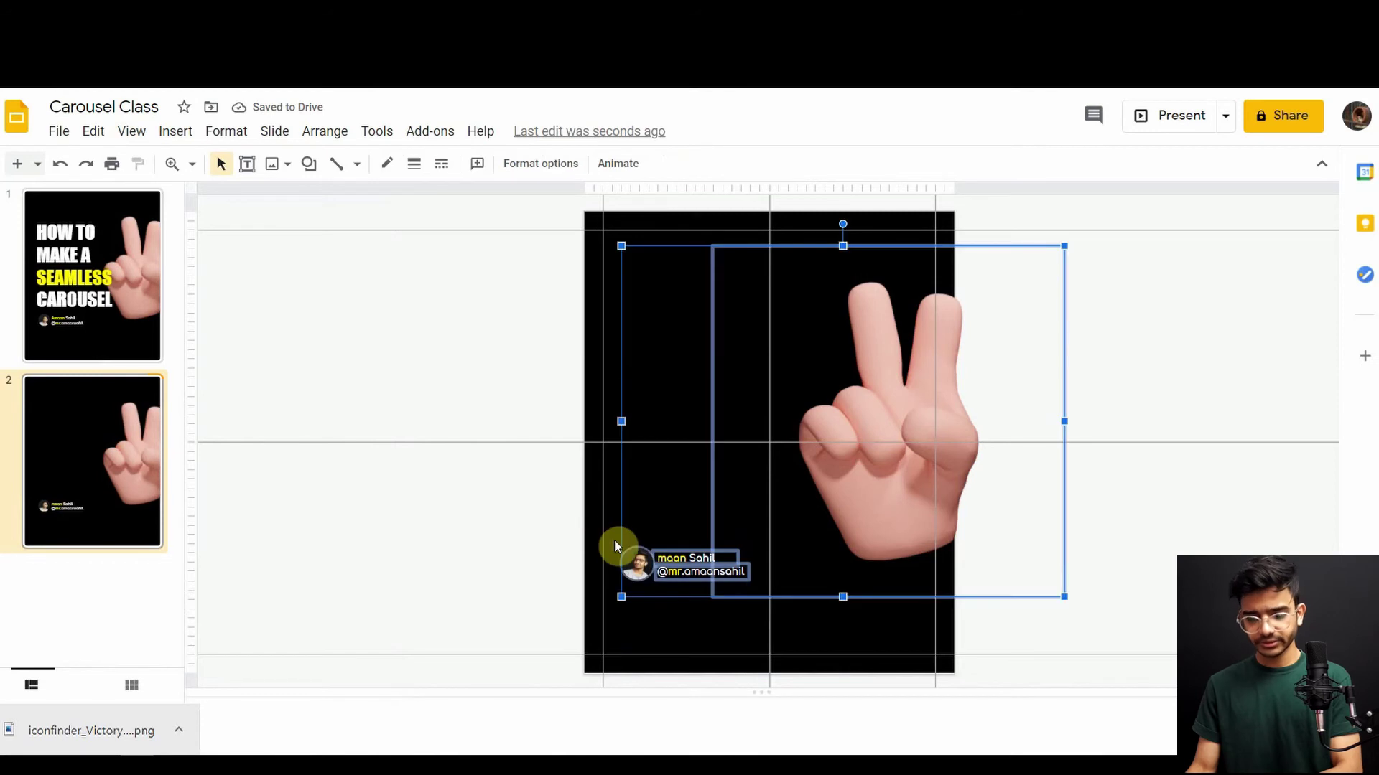
click(671, 630)
click(660, 569)
key(Delete)
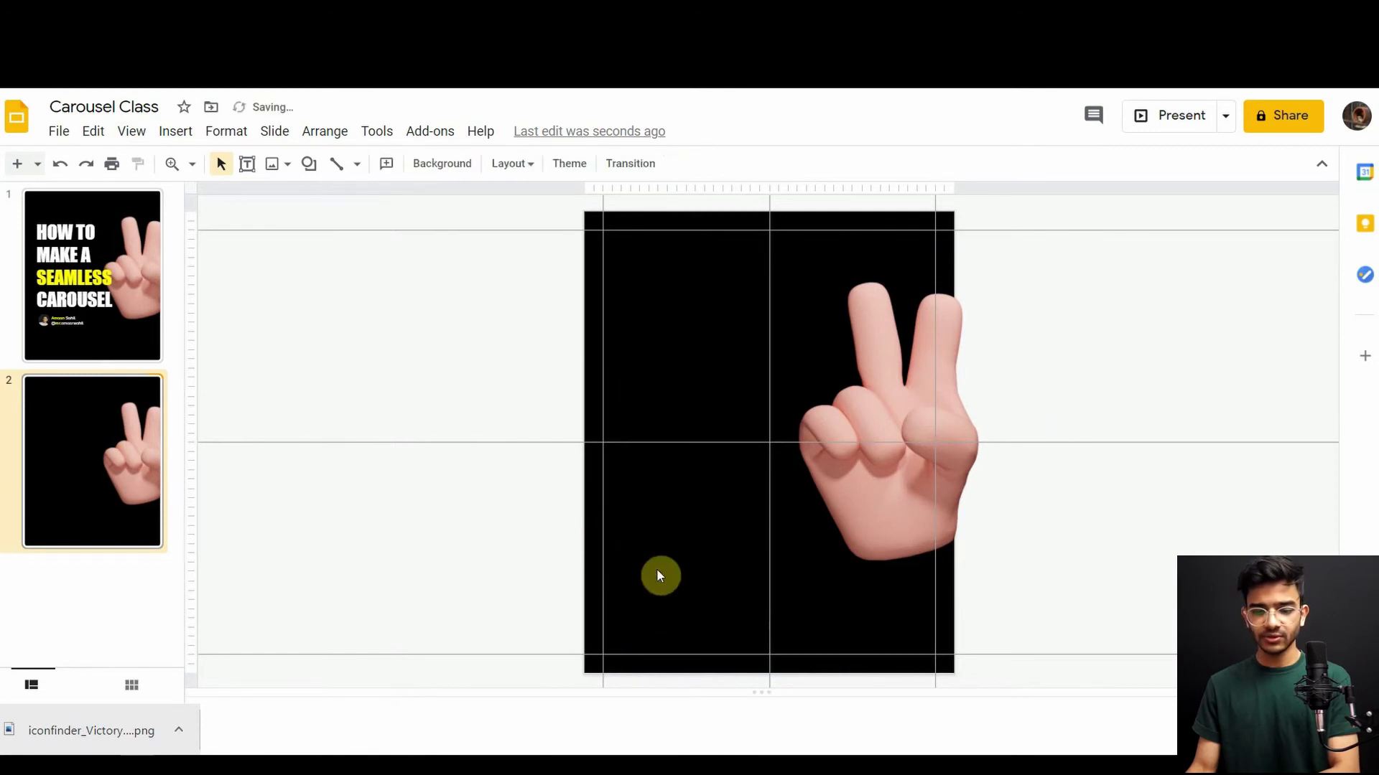
right_click(679, 536)
click(680, 535)
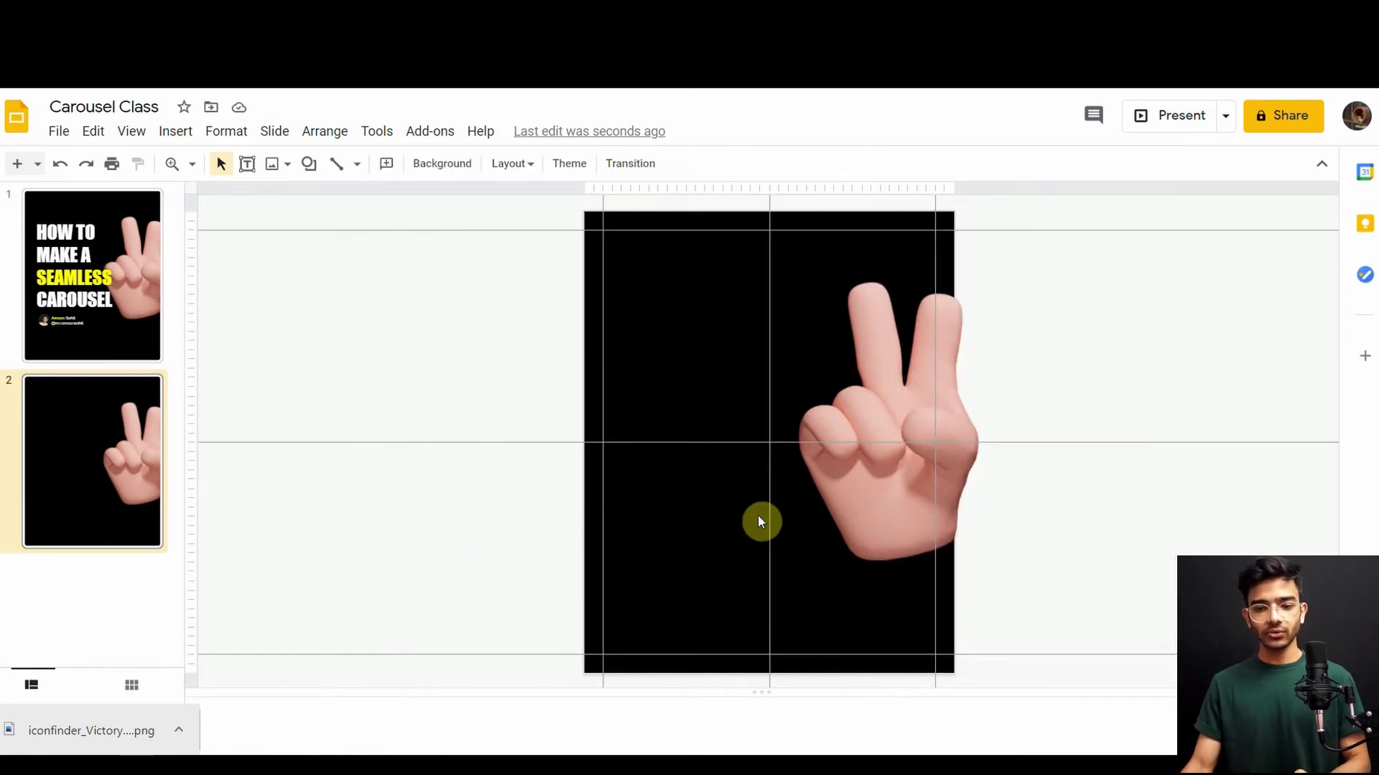
Open the hand image's Format options Position and select its 6.92 in X value
click(877, 499)
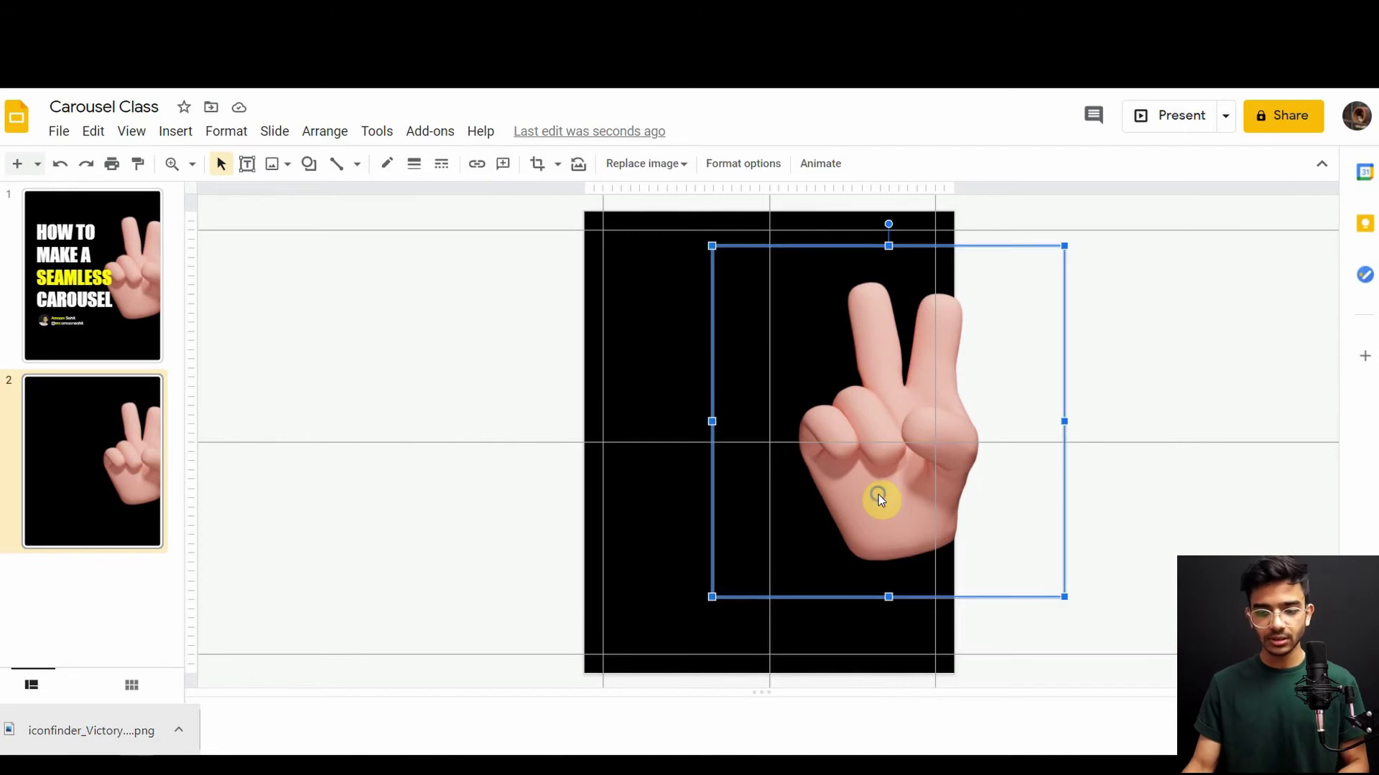
right_click(879, 501)
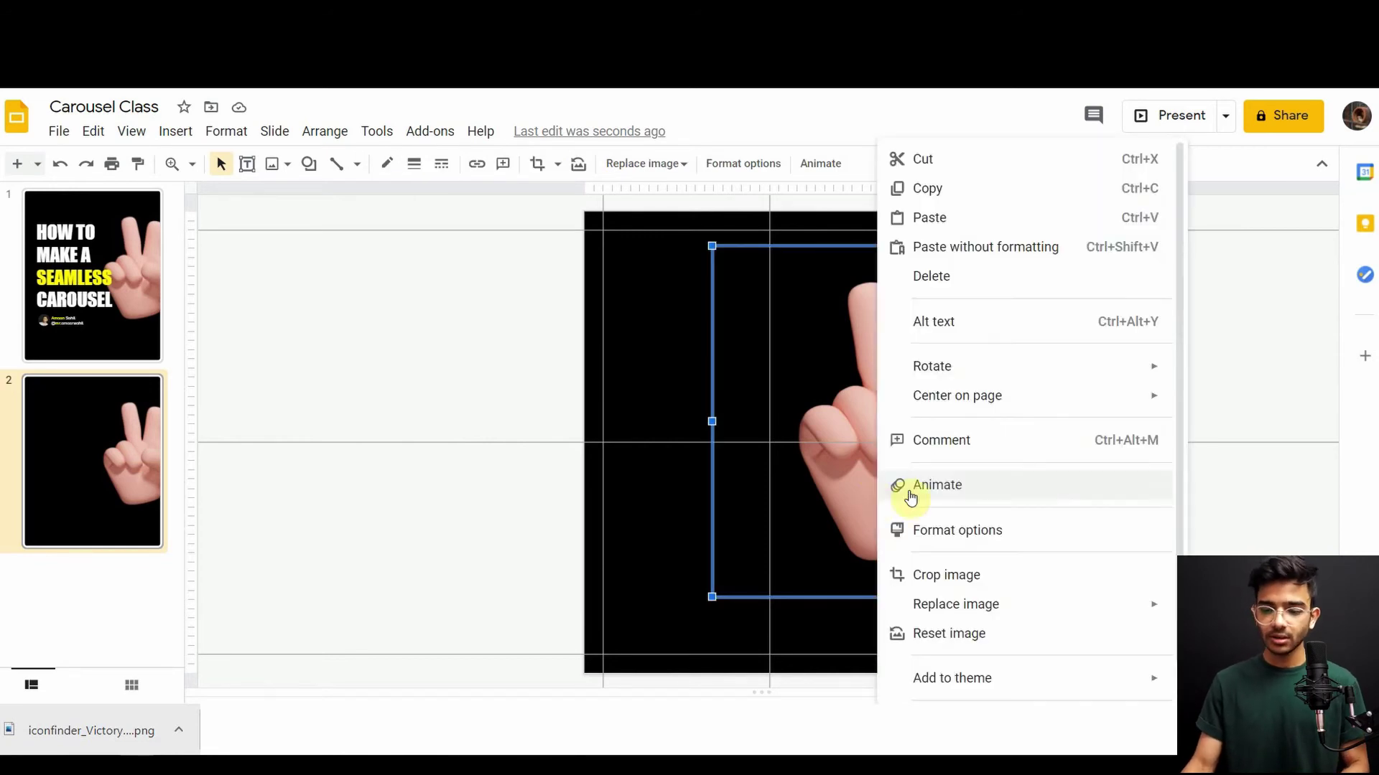
click(754, 165)
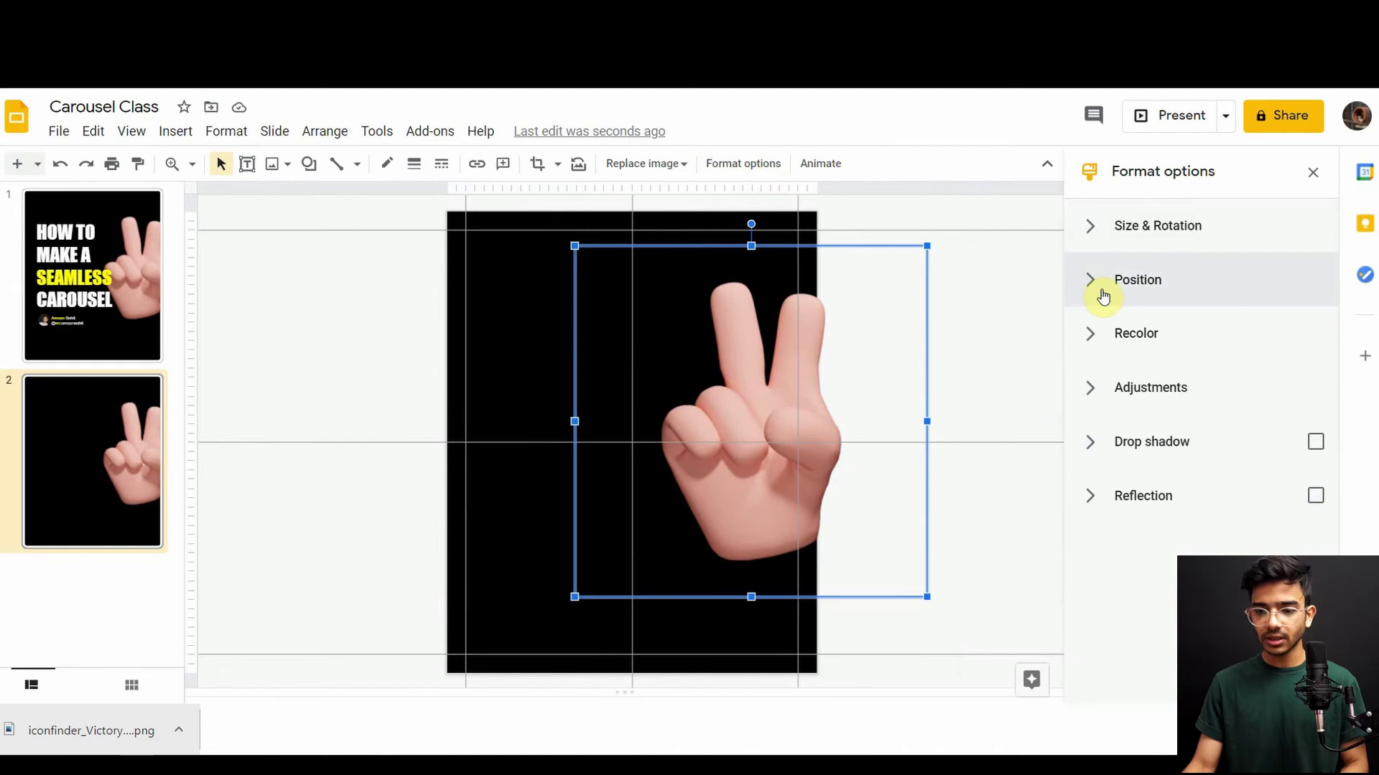
click(1099, 290)
click(1116, 410)
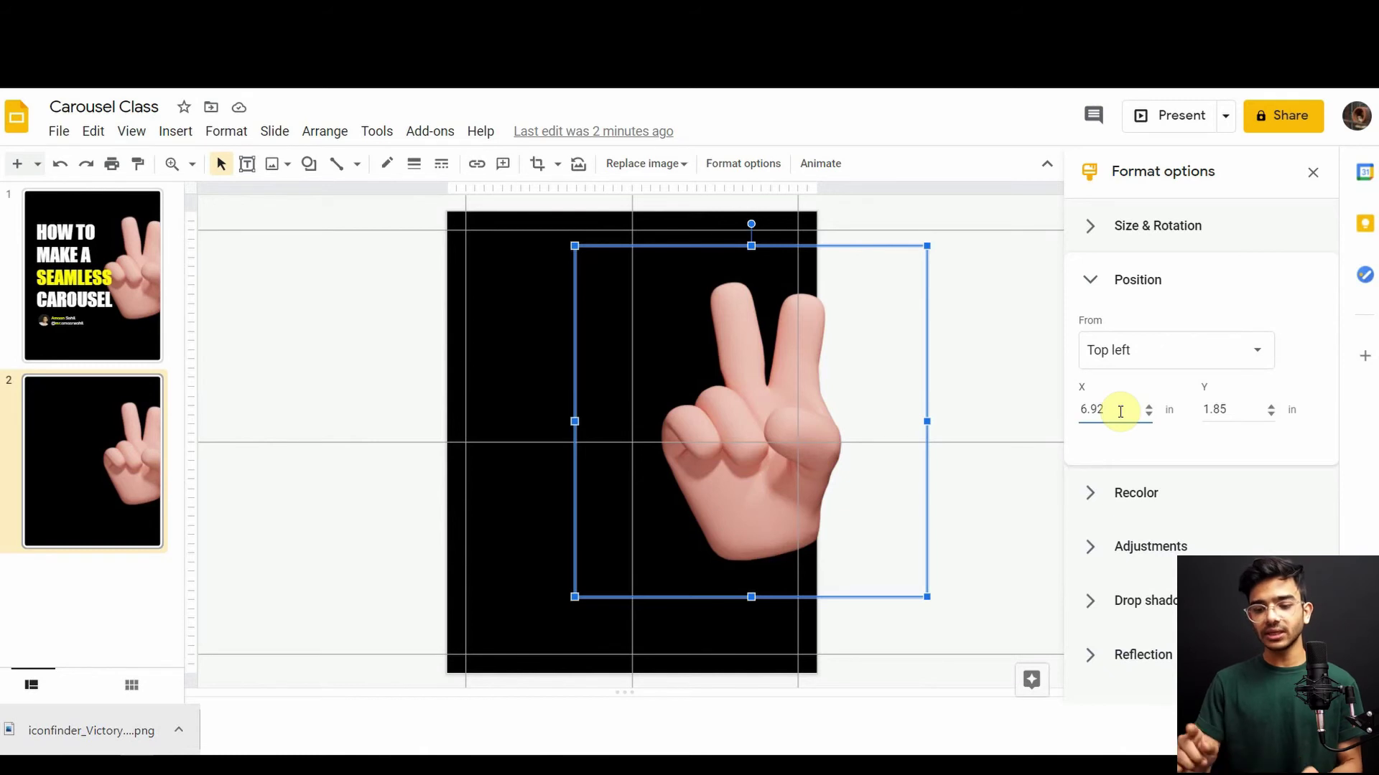
double_click(1118, 410)
key(ctrl+c)
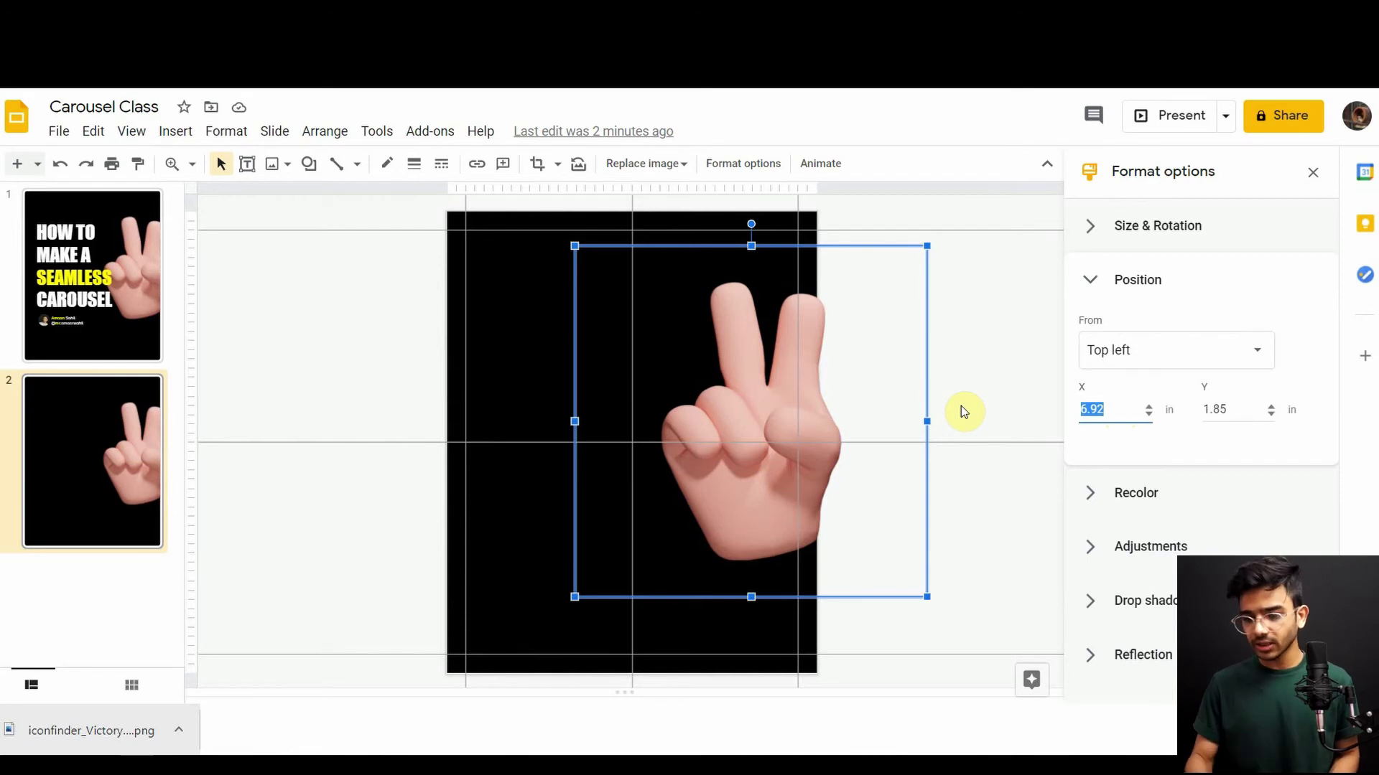
Calculate 6.92 − 20 in Calculator and select the −13.08 result to copy
key(XF86Calculator)
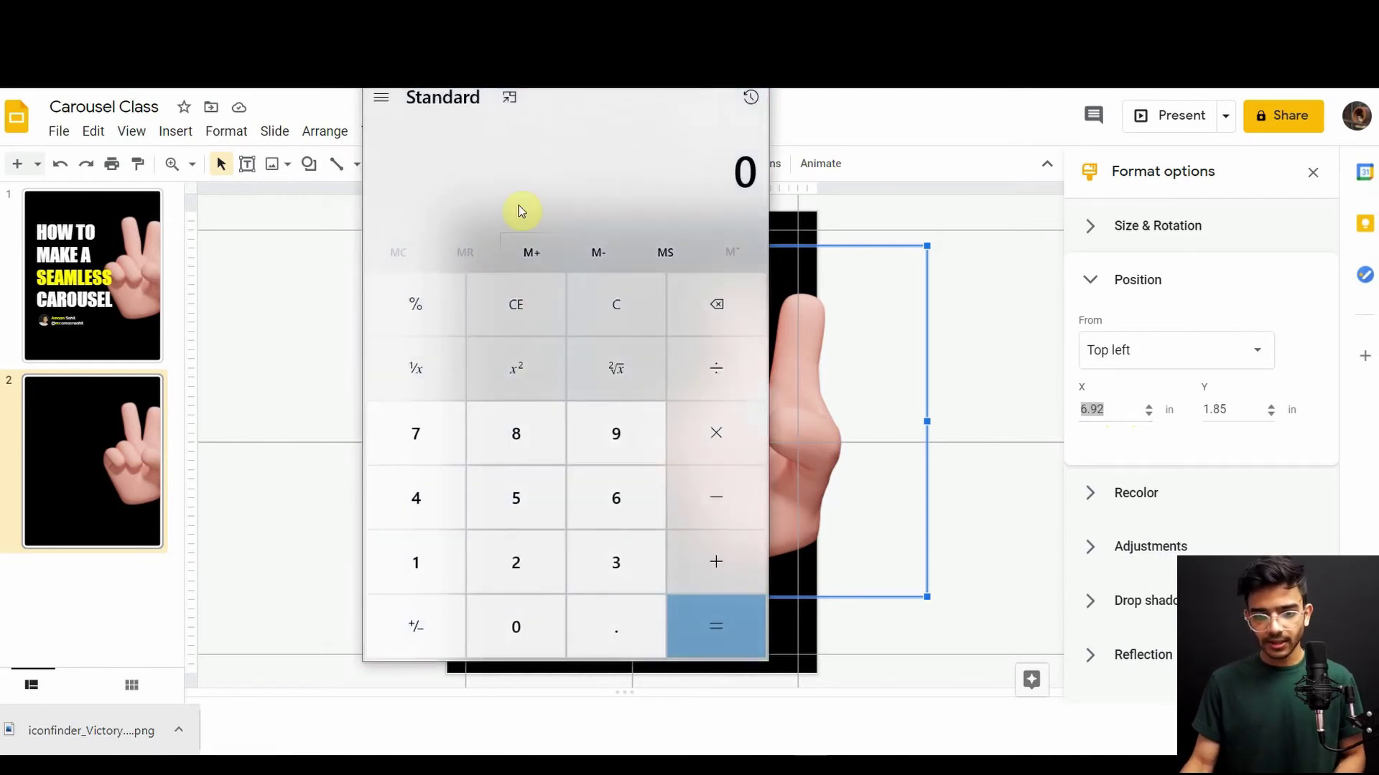
key(ctrl+v)
key(minus)
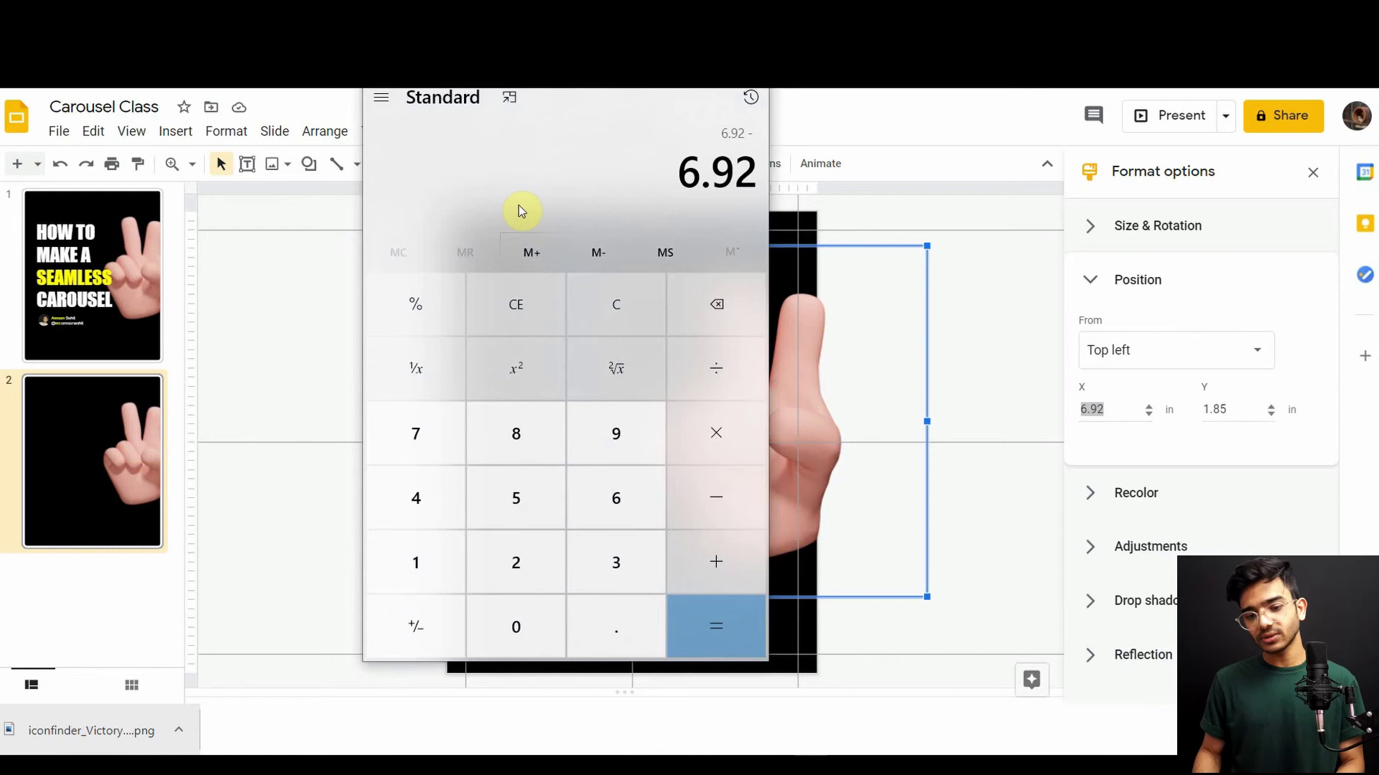
text(20)
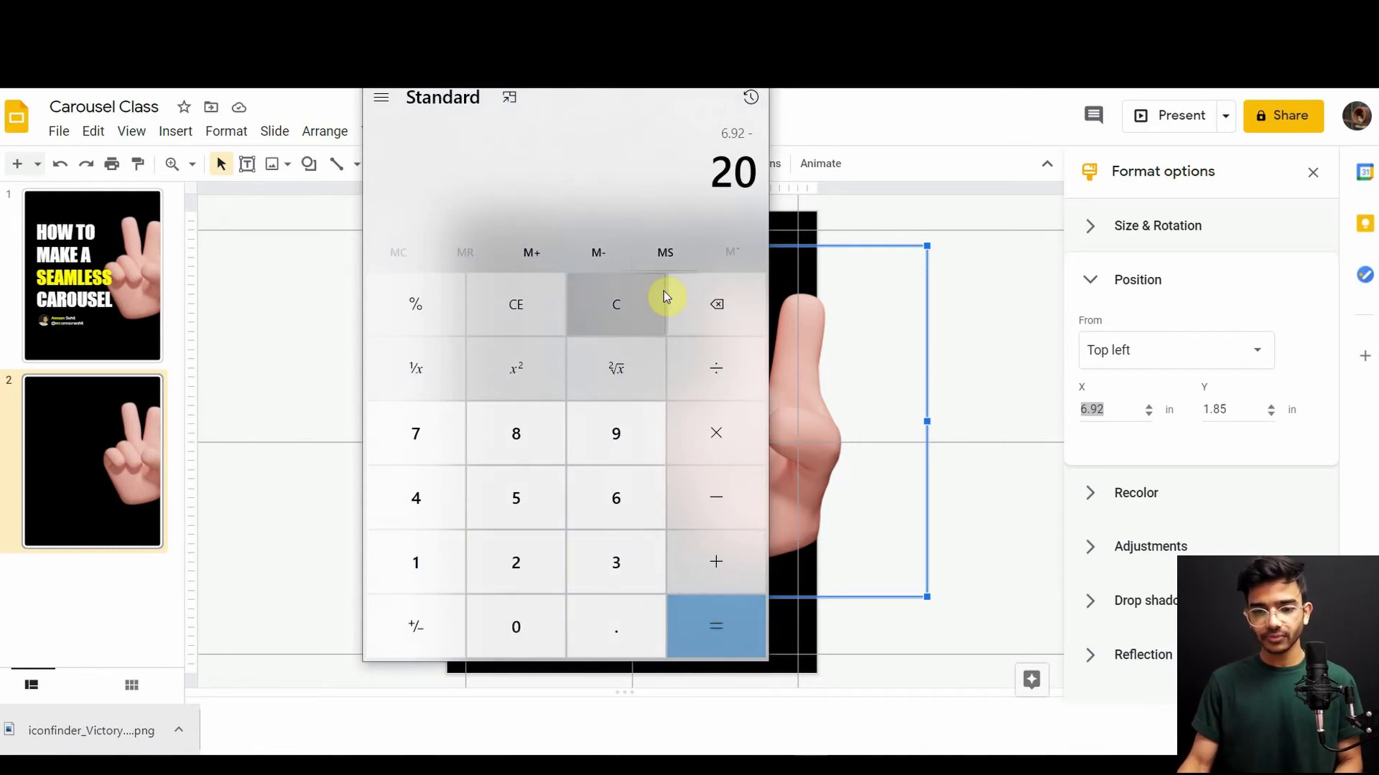
key(Return)
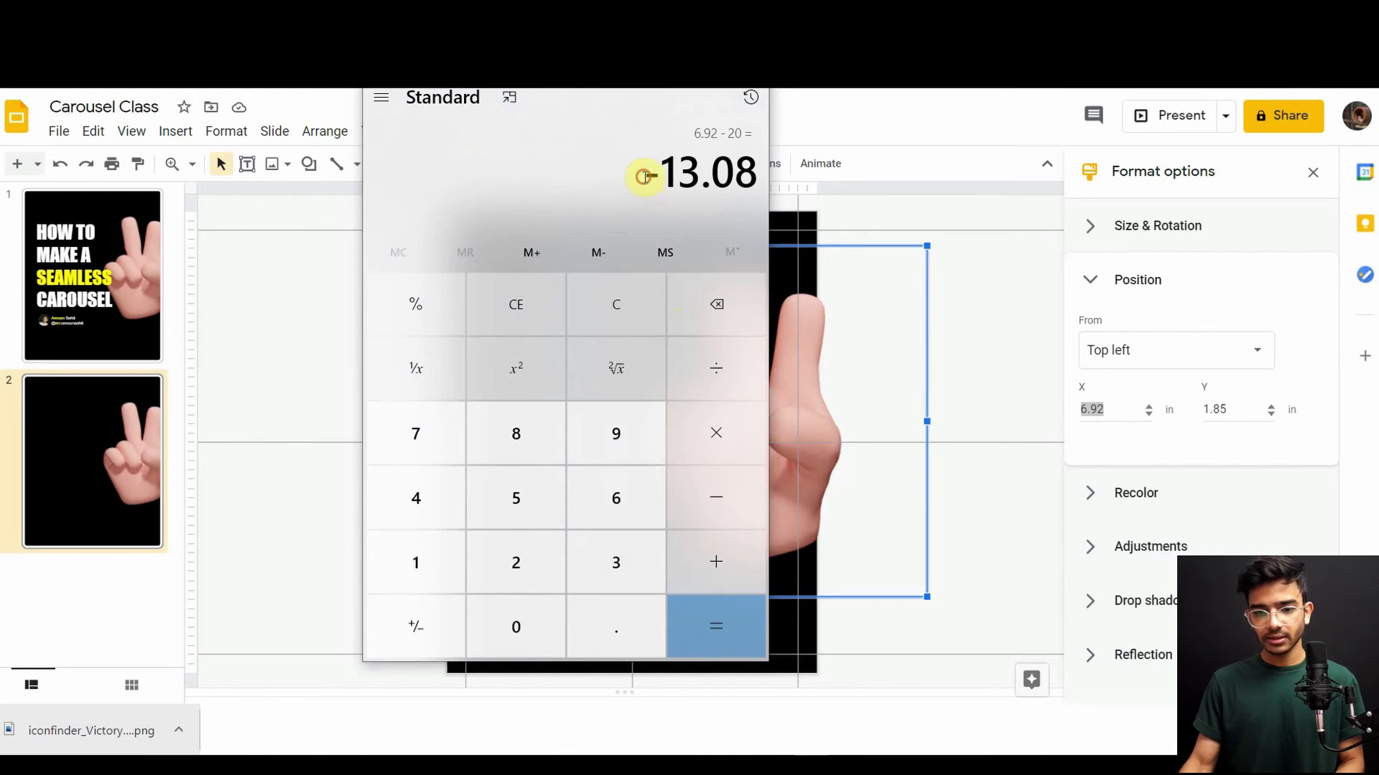
drag(640, 175, 779, 178)
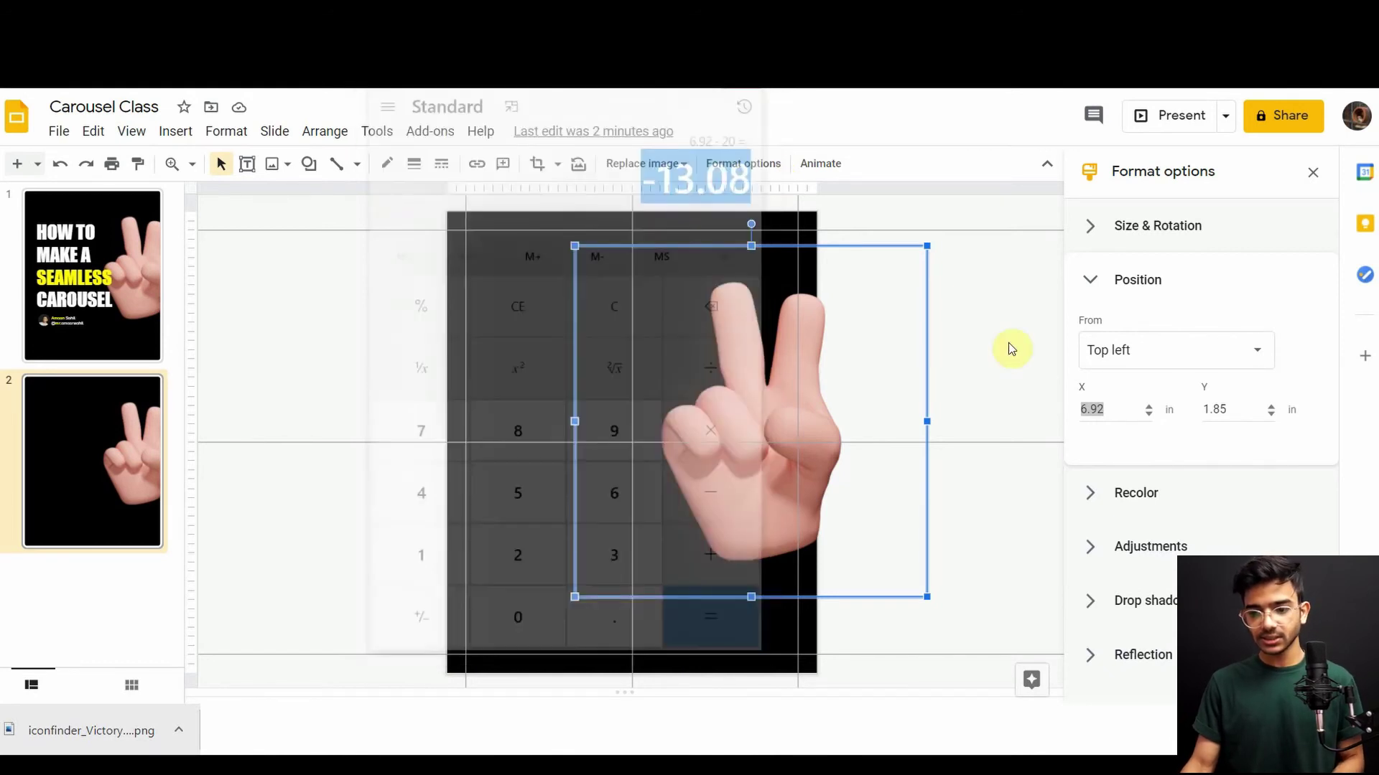
Set the hand image's X position to −13.08 so it sits mostly off the left edge
click(1110, 407)
key(Return)
click(850, 356)
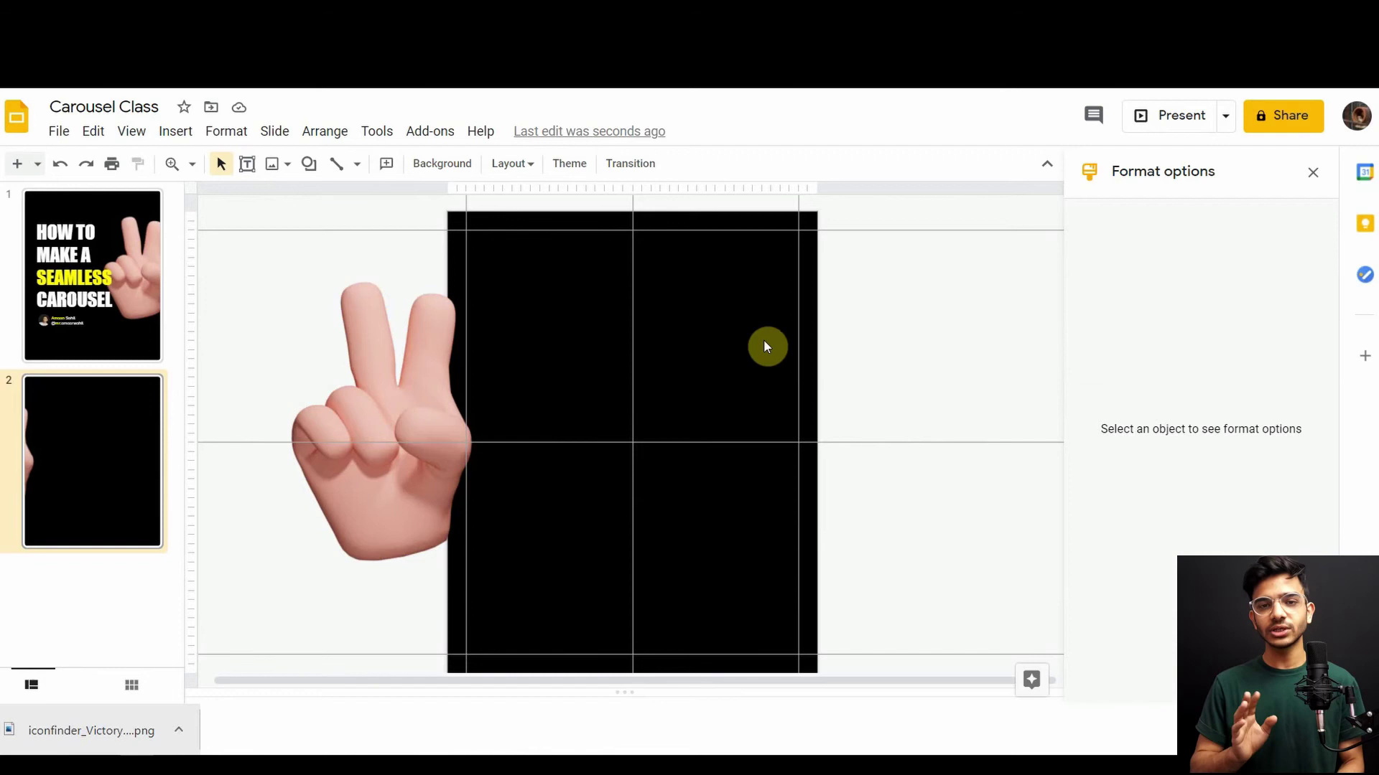
Draw a tall Helvetica Neue text box with autofit turned off
click(247, 167)
drag(516, 266, 762, 608)
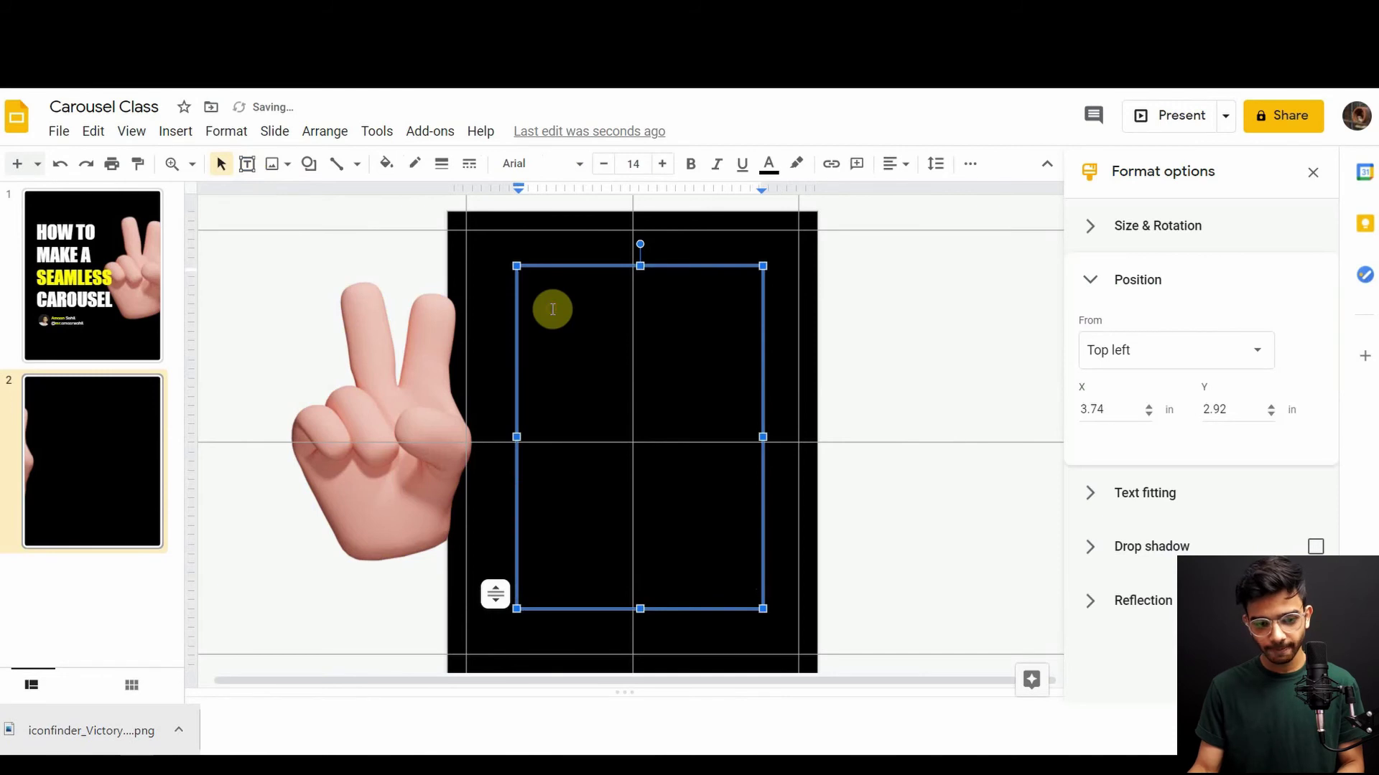
click(567, 166)
click(580, 301)
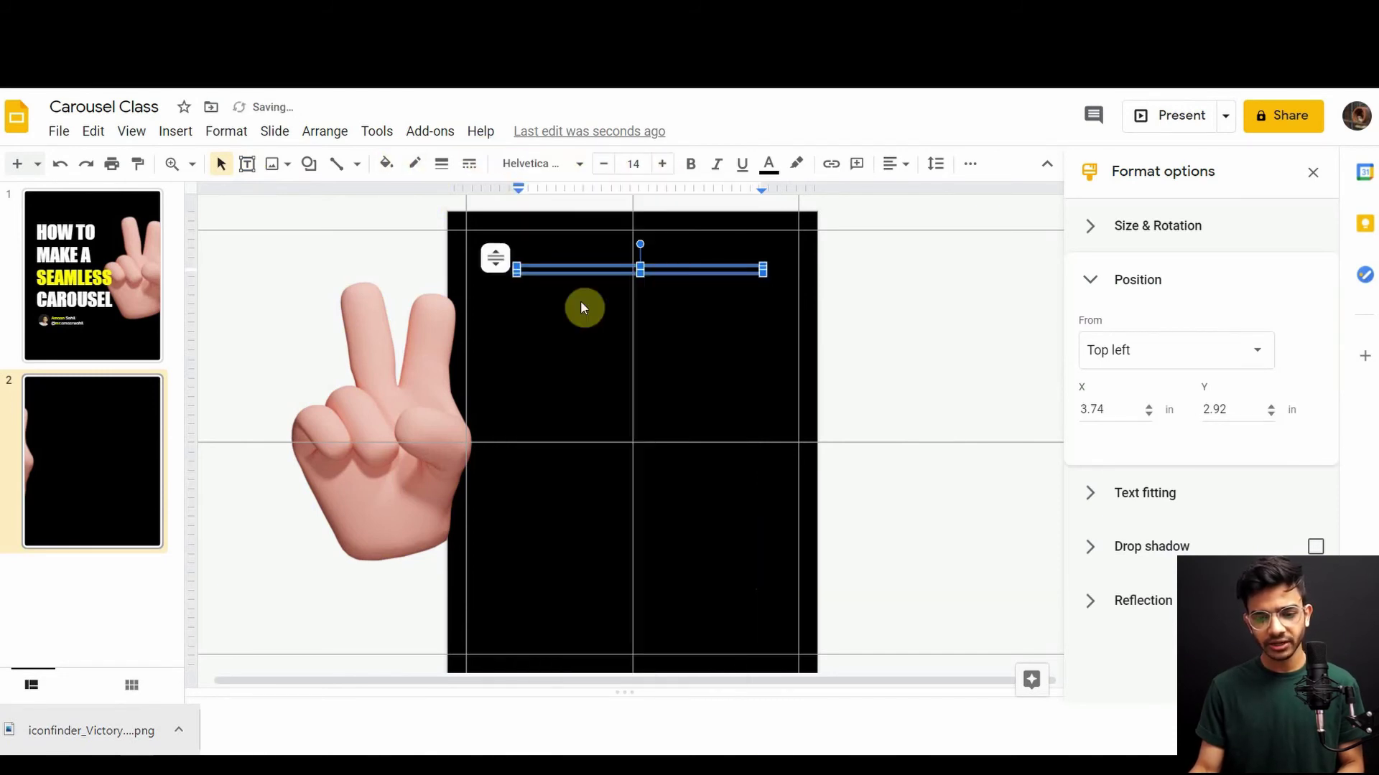
click(496, 258)
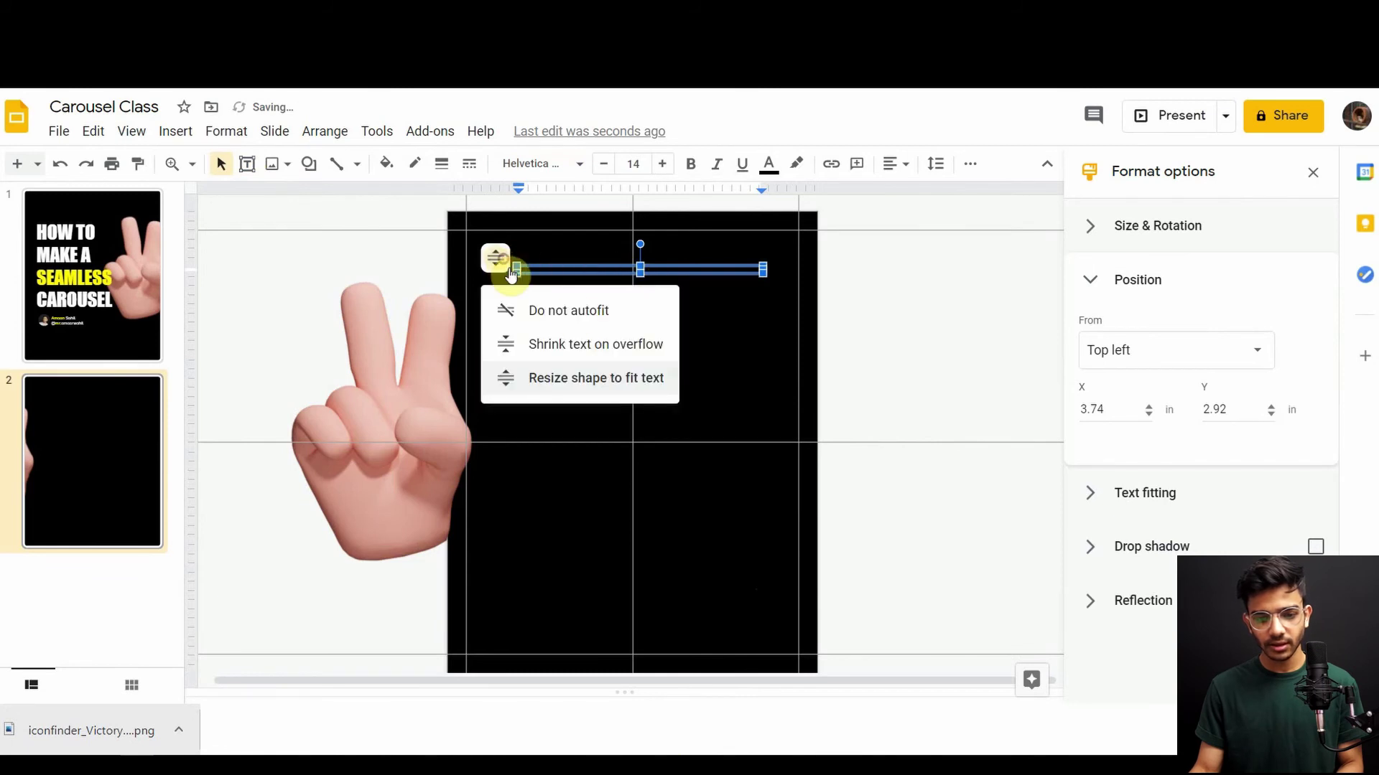
click(581, 312)
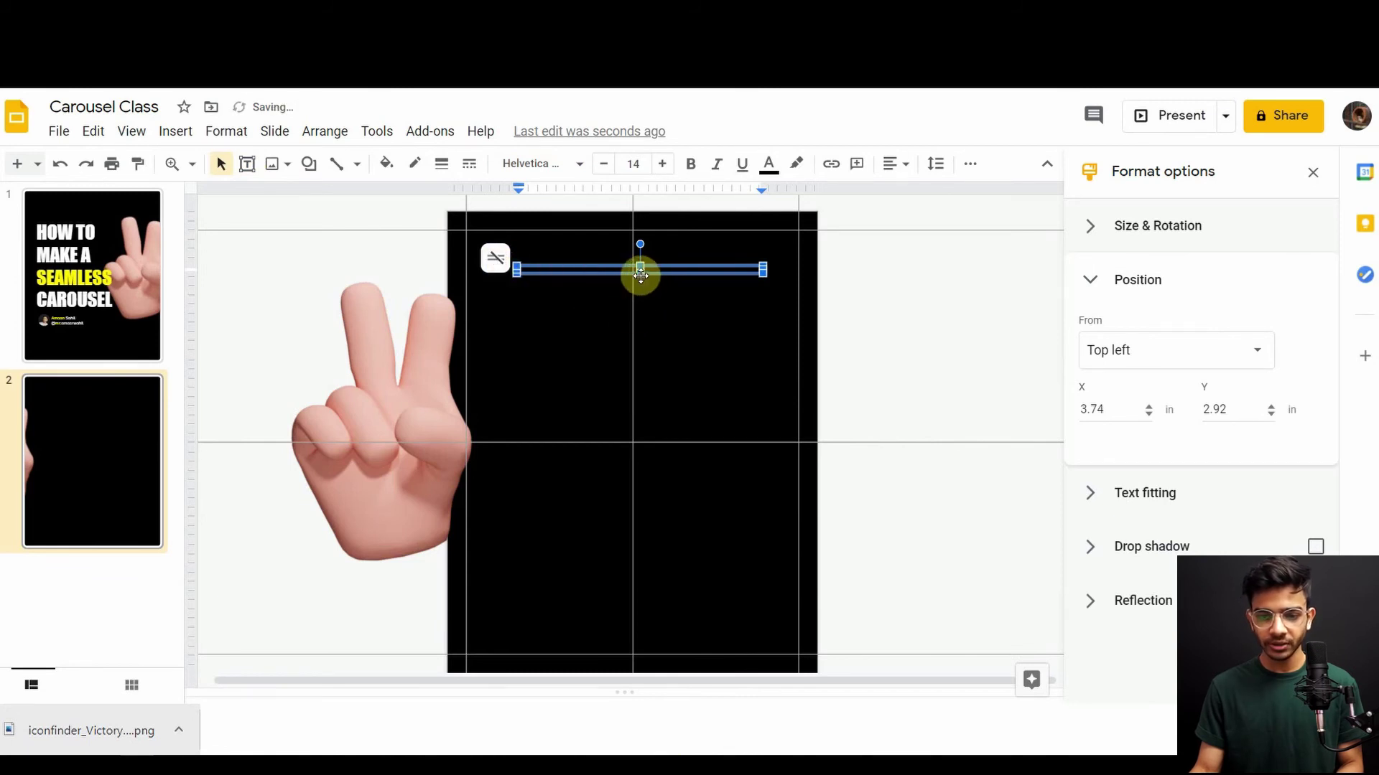
drag(640, 270, 631, 625)
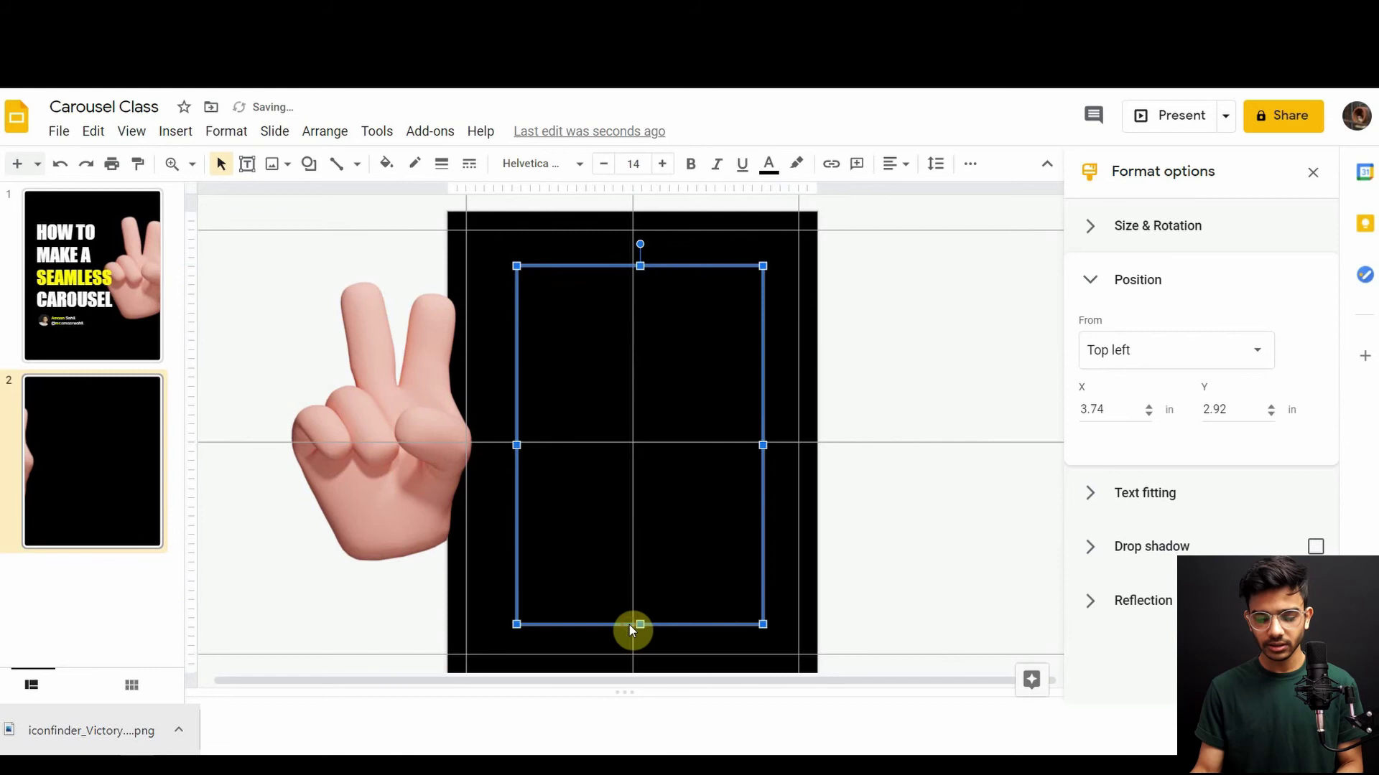
Give the text box a larger font size and white text colour
click(635, 164)
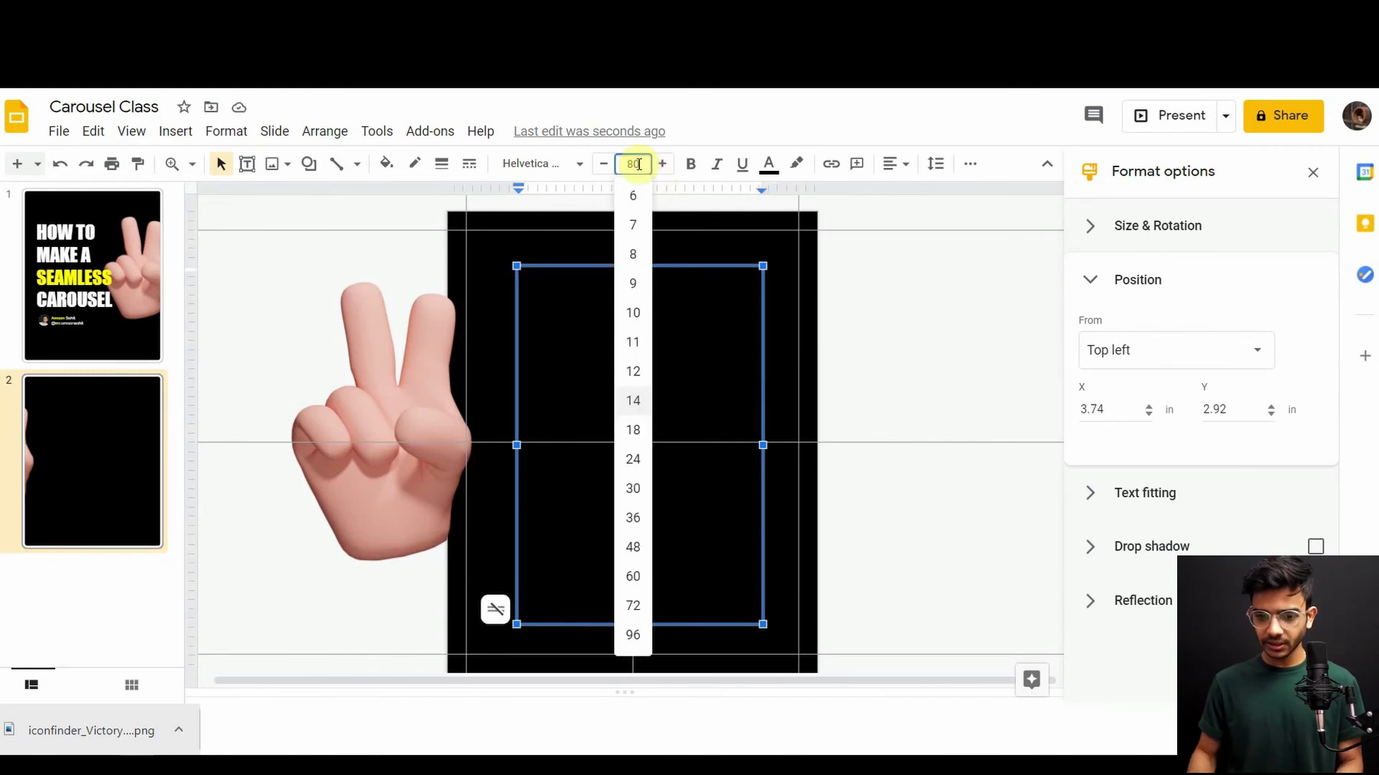
key(Return)
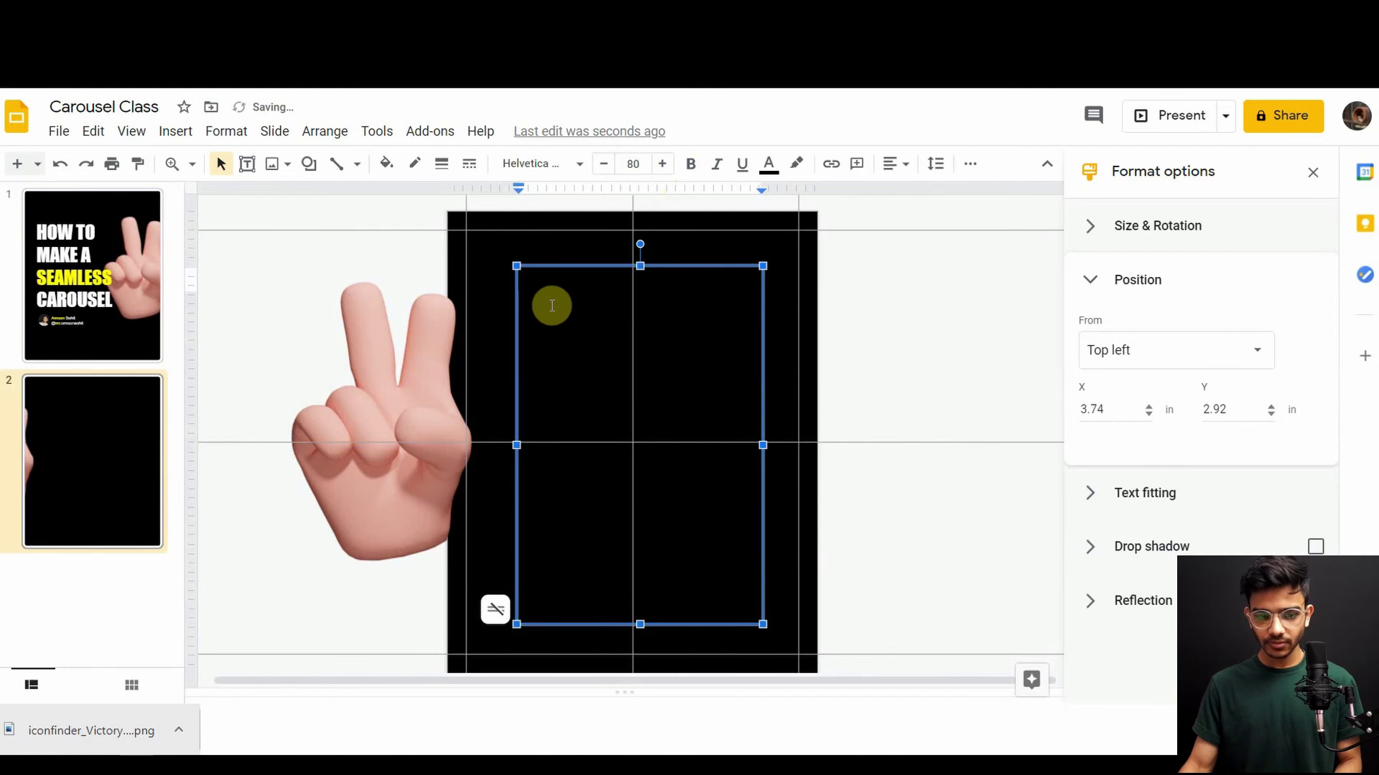
click(772, 167)
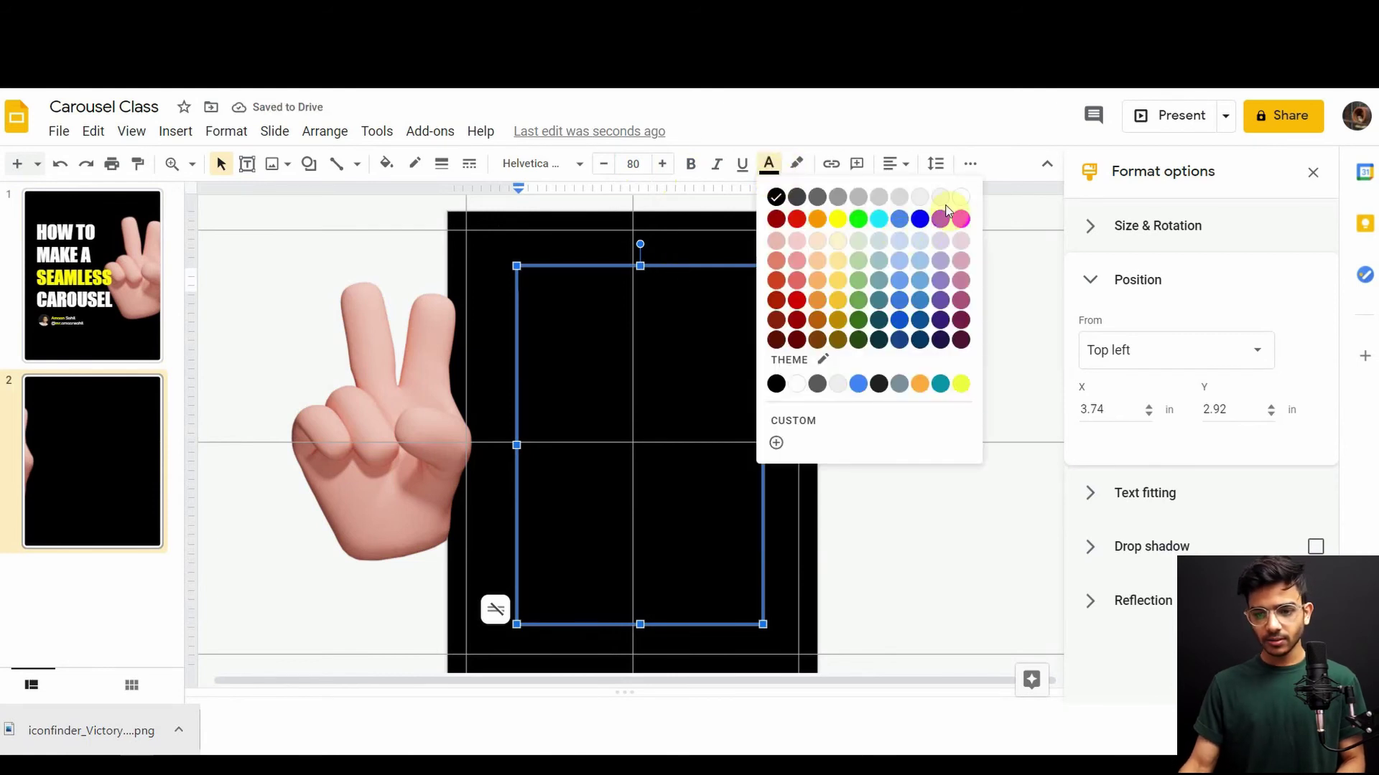
click(960, 195)
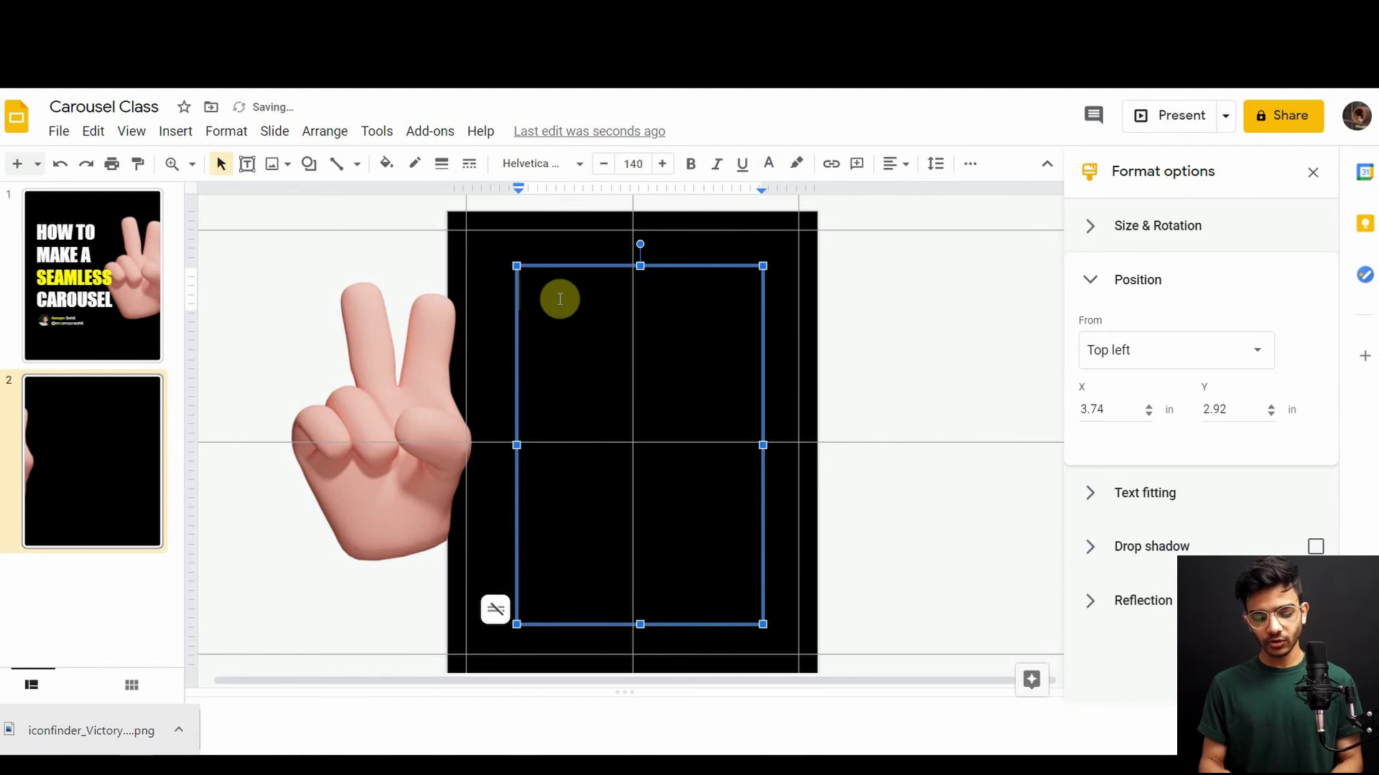
Type the bold headline 'WANT TO KNOW HOW I CREATE THESE SLIDES.', correcting typos
key(ctrl+b)
text(WANT T)
key(BackSpace)
key(BackSpace)
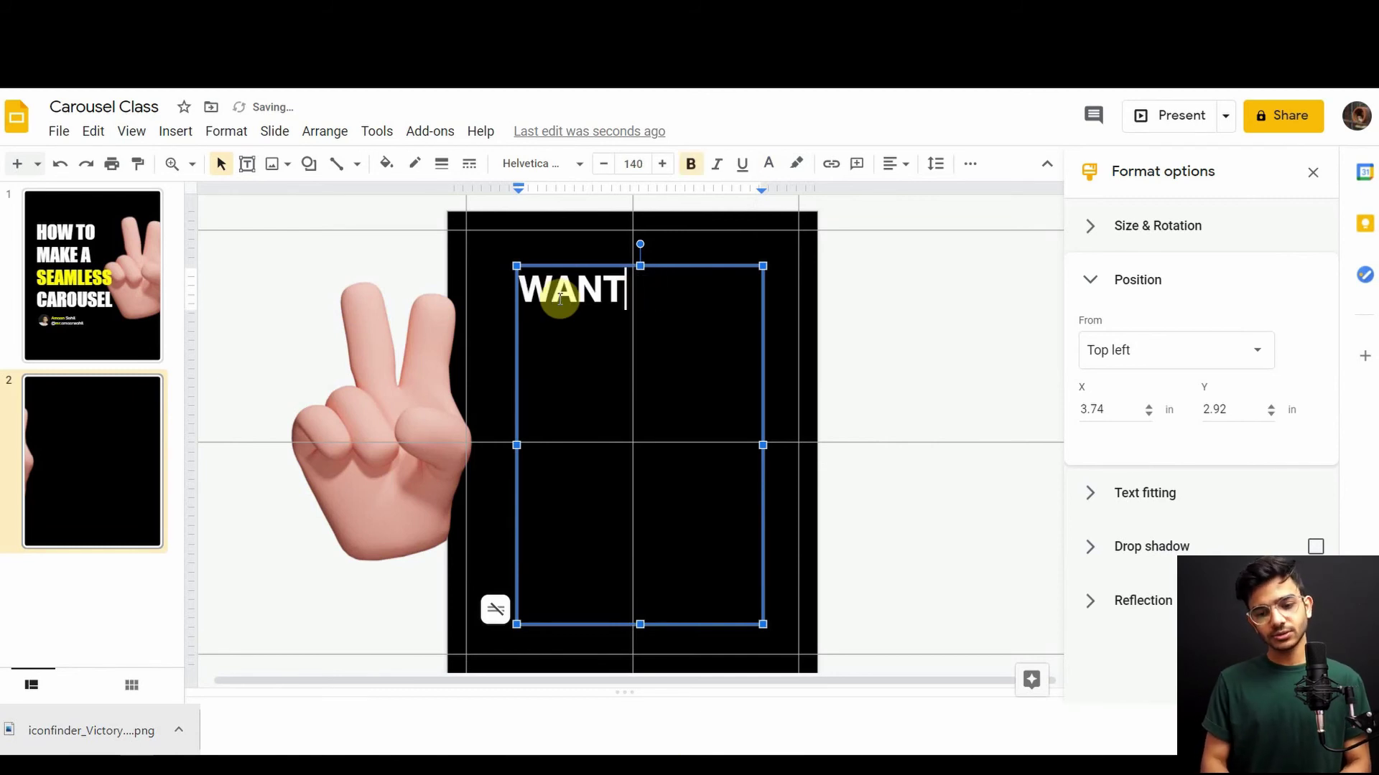
key(BackSpace)
key(BackSpace)
key(BackSpace)
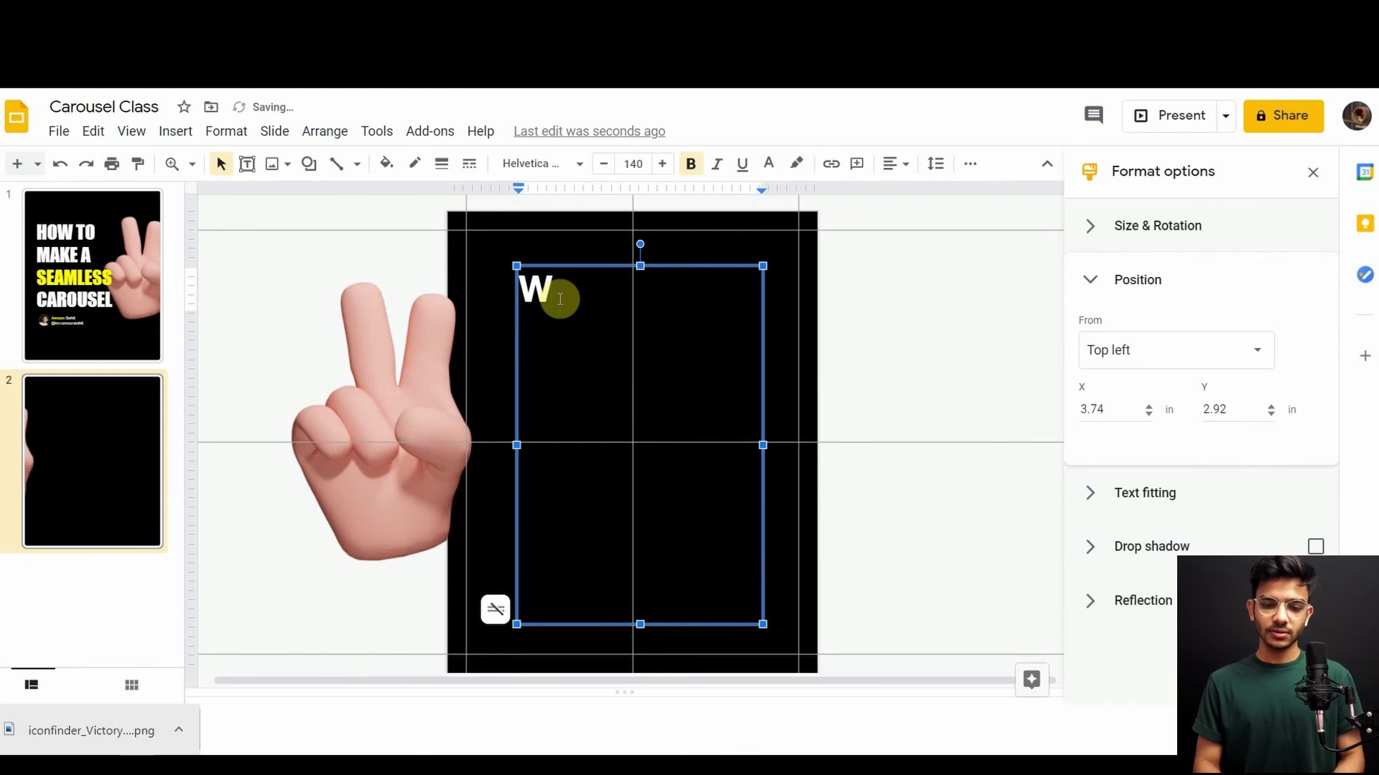
text(ANT TO KN)
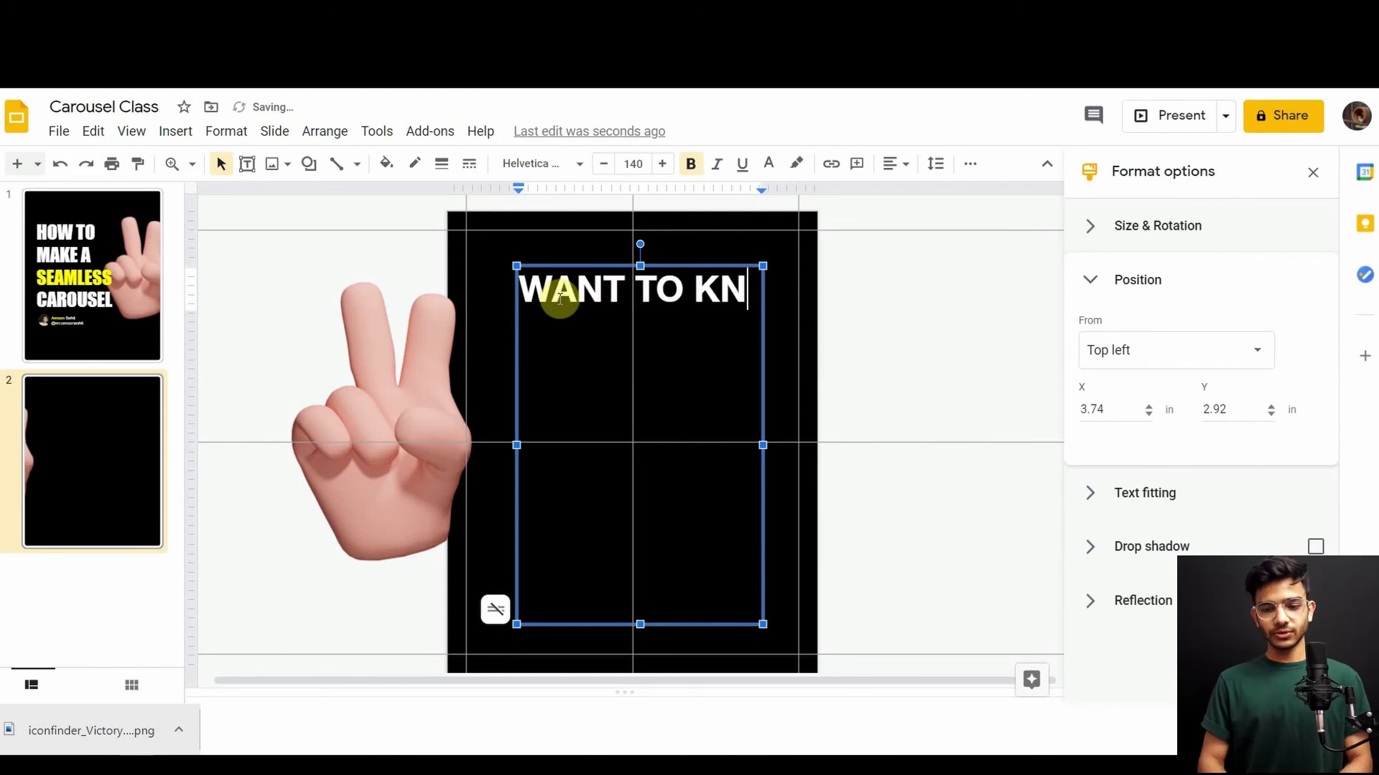
text(OW HOW I)
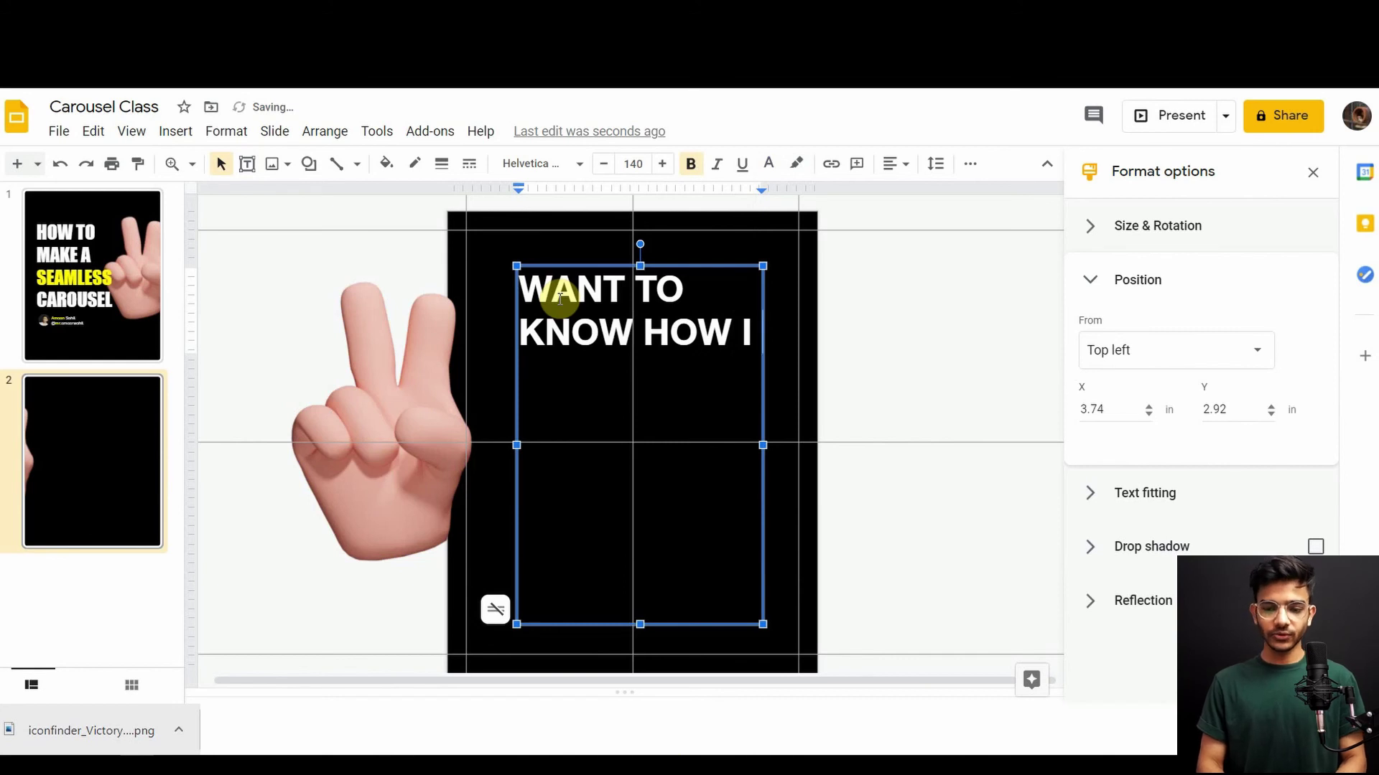
text(CREATE )
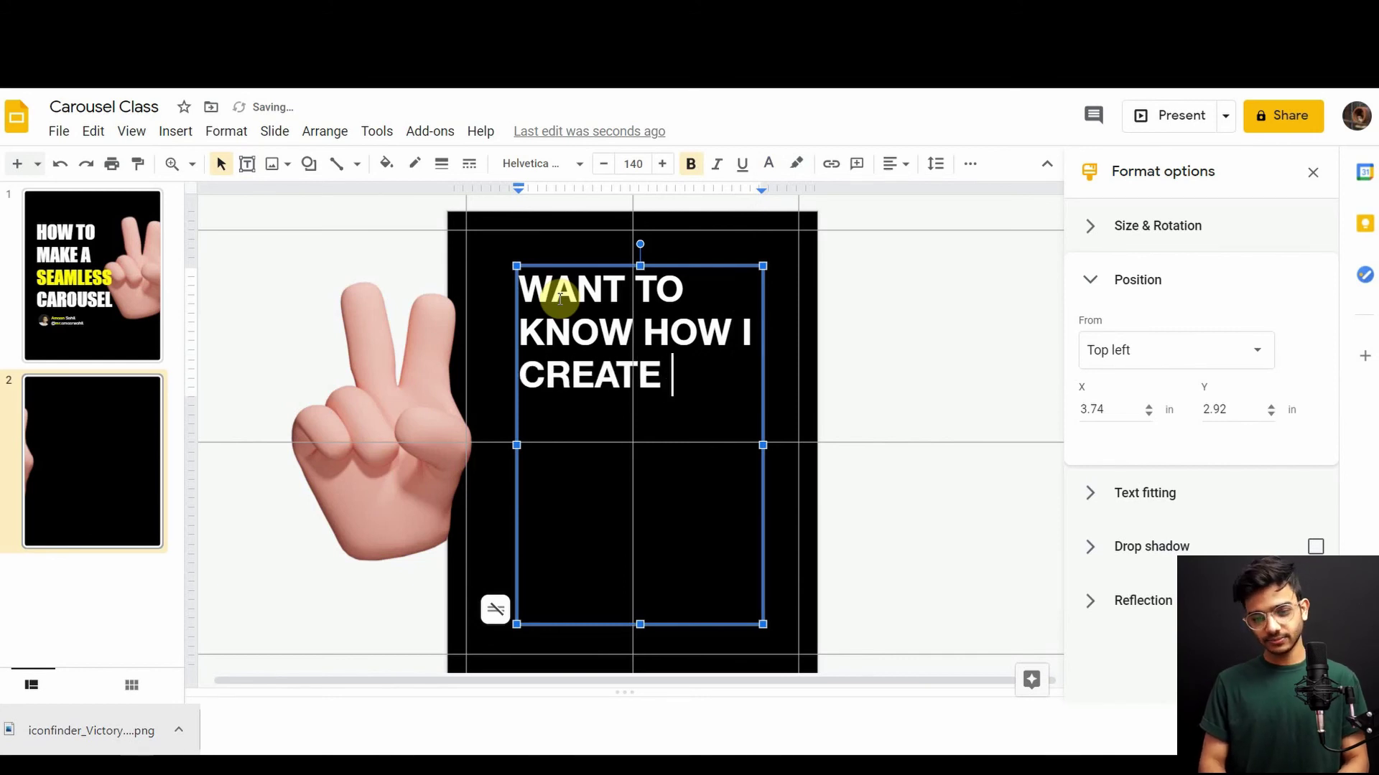
text(THISE )
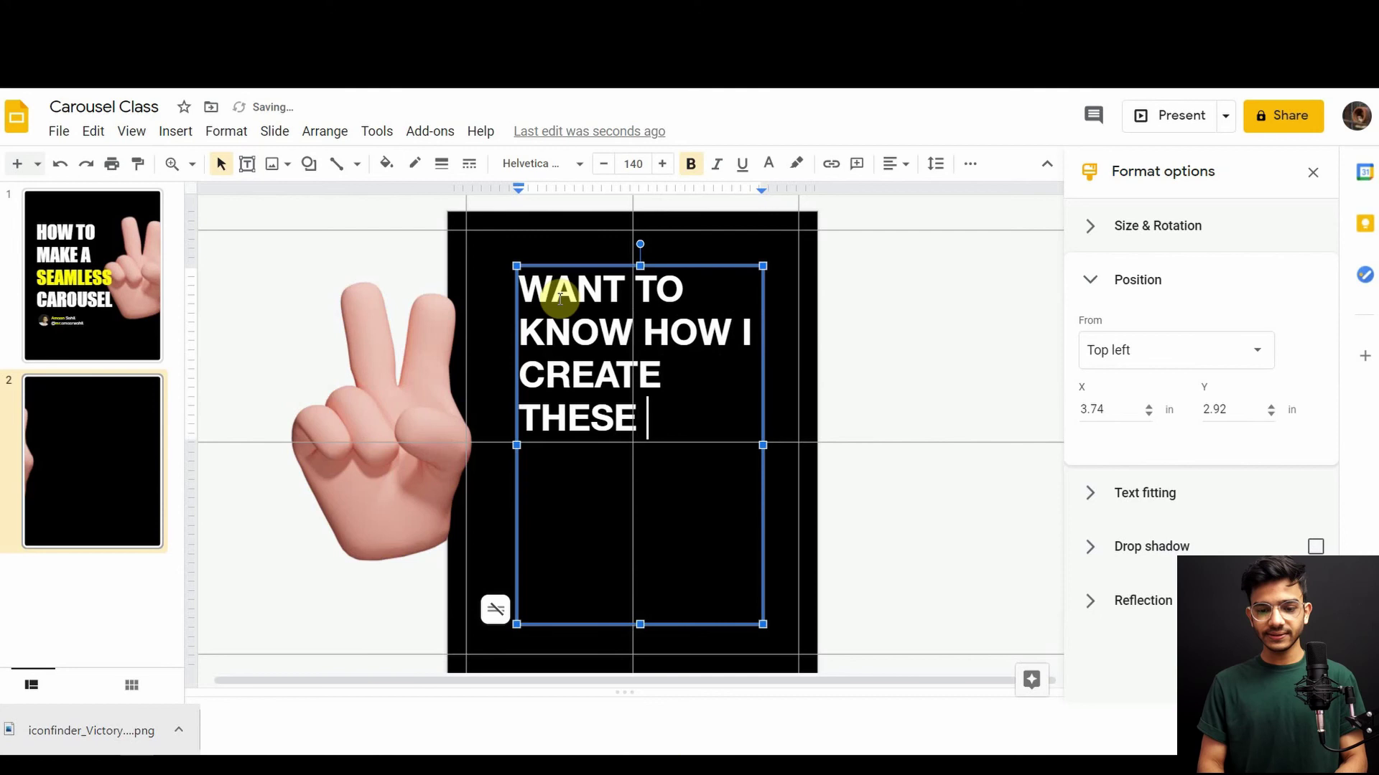
text(LIDES.)
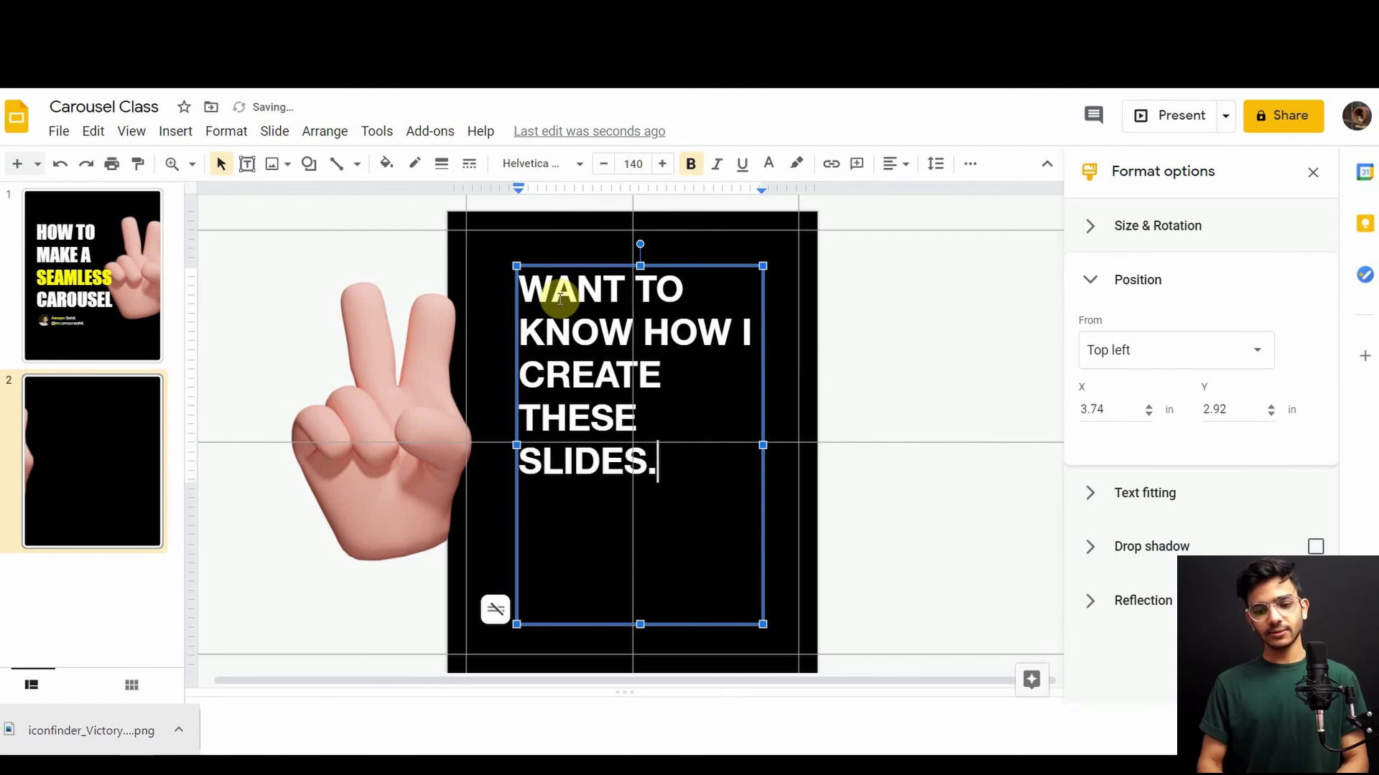
Widen the headline box, shrink it to fit, and move it toward mid-slide
drag(762, 445, 792, 445)
drag(517, 444, 512, 445)
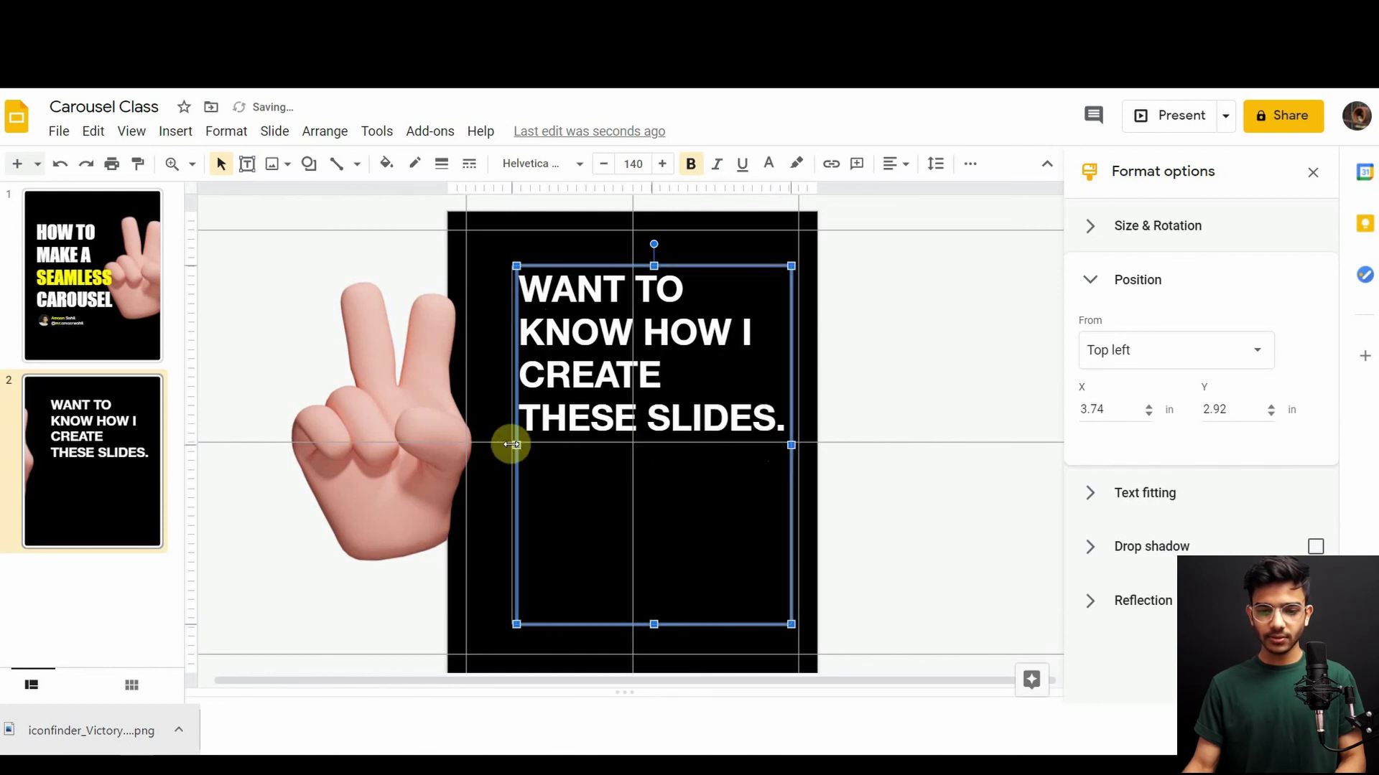
drag(650, 470, 652, 460)
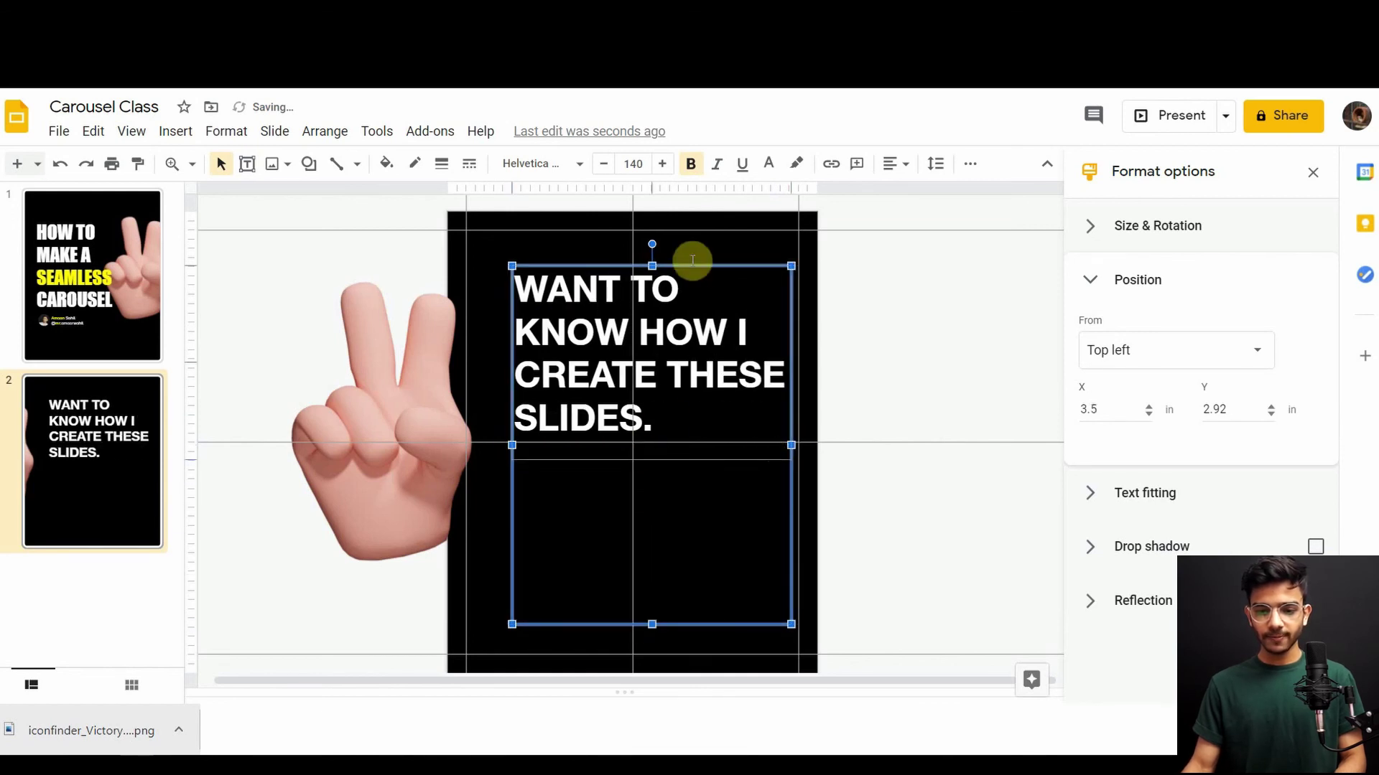
drag(693, 266, 673, 352)
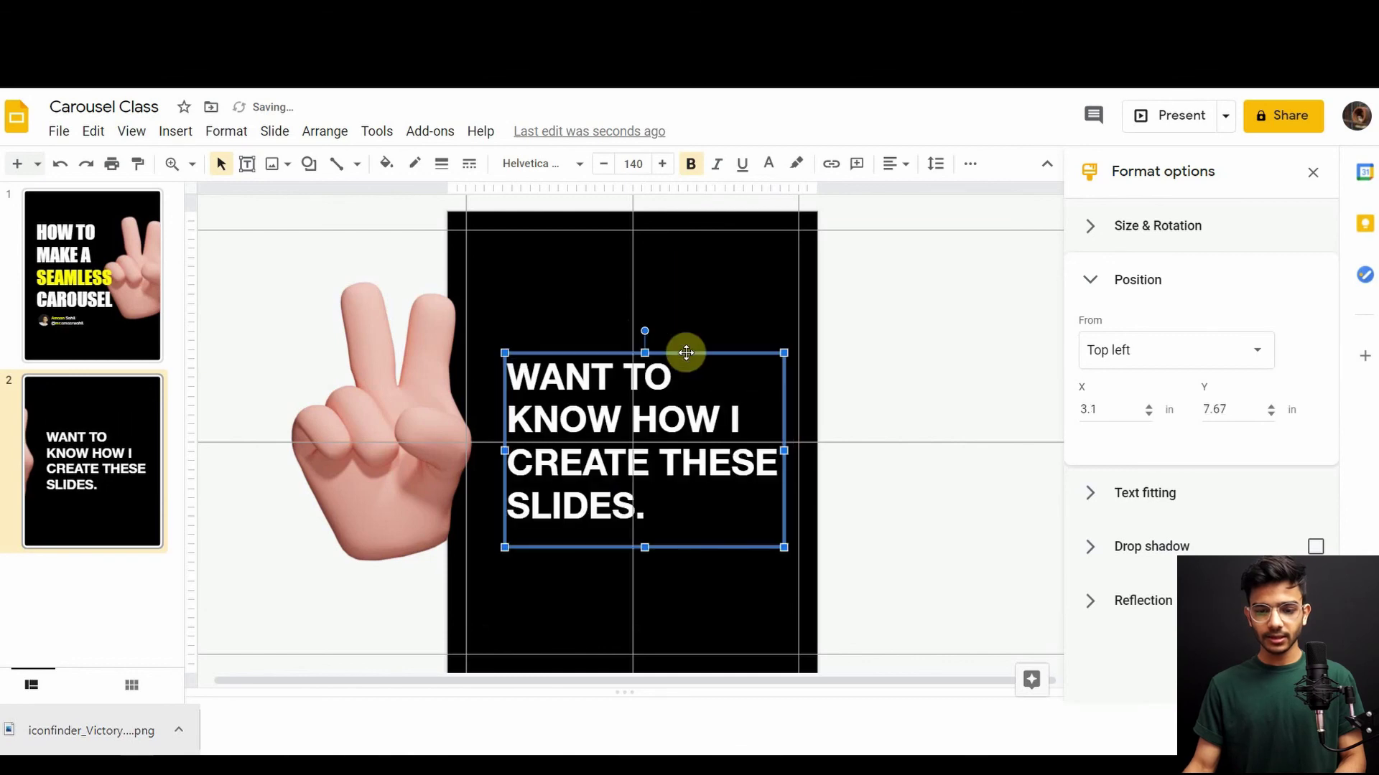